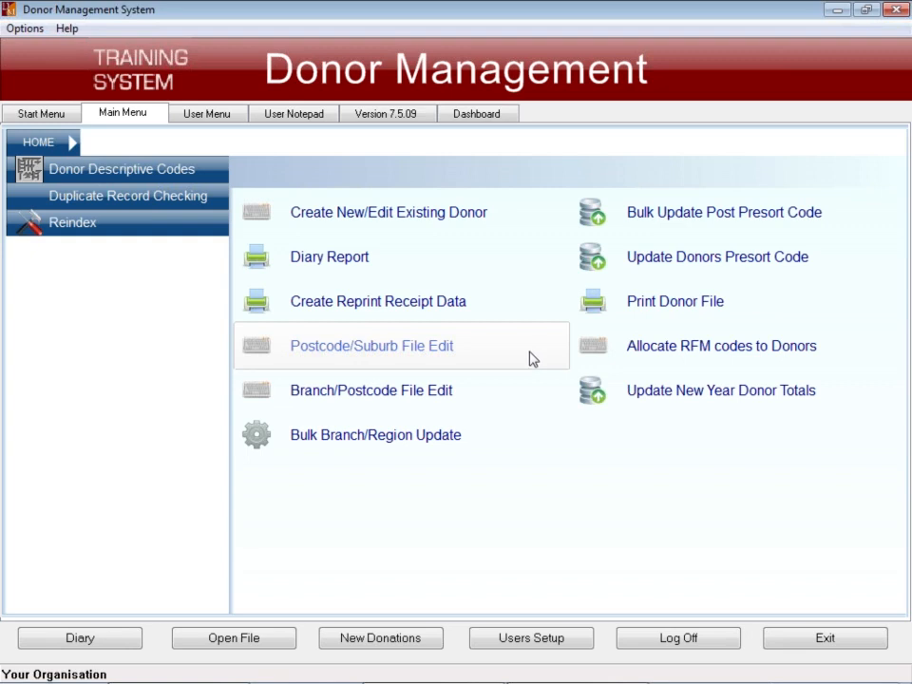
Bring back the Donor Management window, show its Start Menu page and maximise the window.
{"action": "mouse_move", "coordinate": [422, 670]}
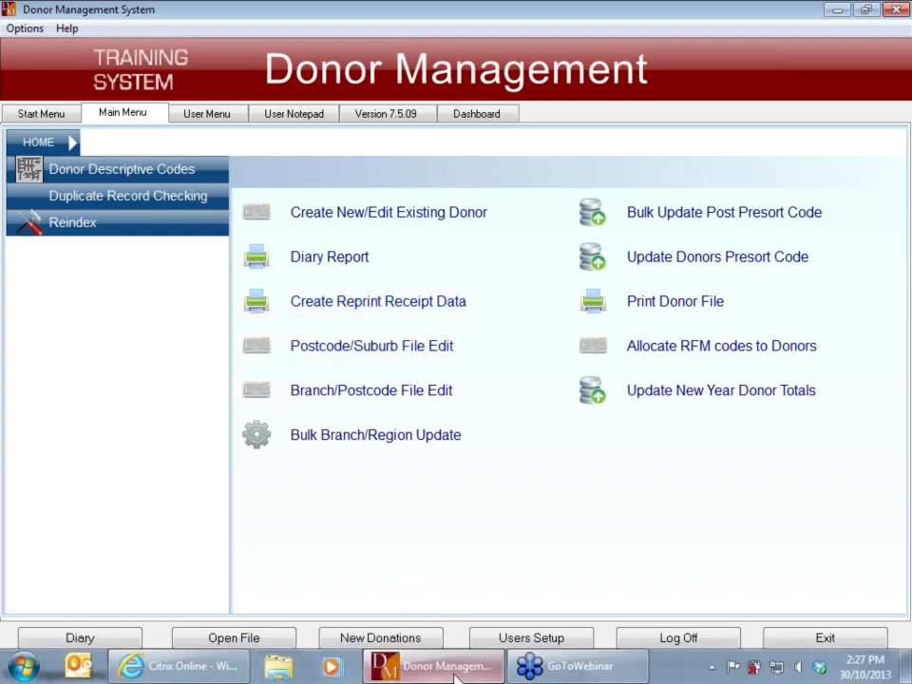
{"action": "left_click", "coordinate": [423, 670]}
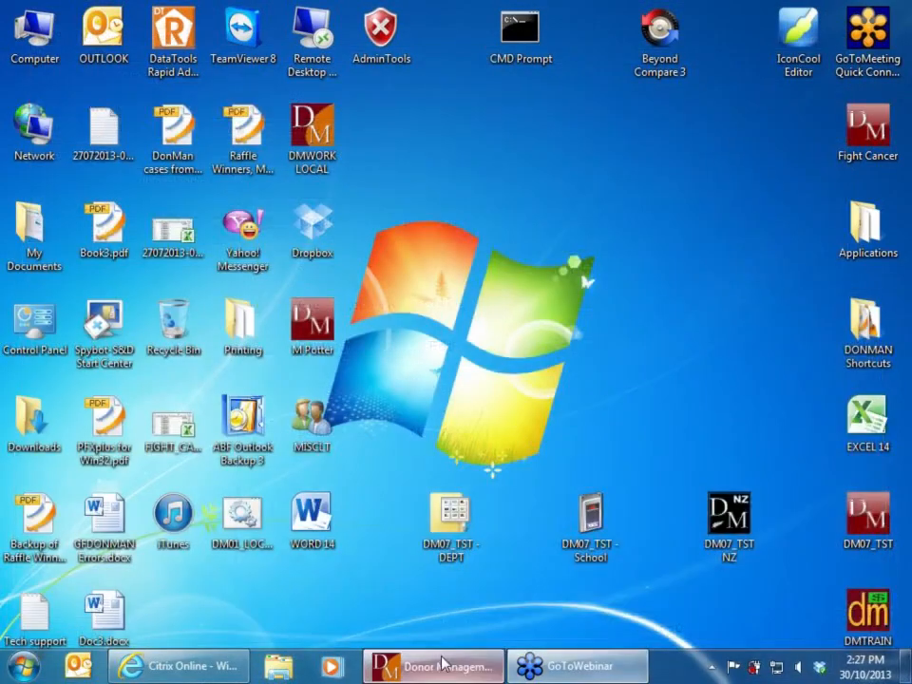
{"action": "left_click", "coordinate": [440, 664]}
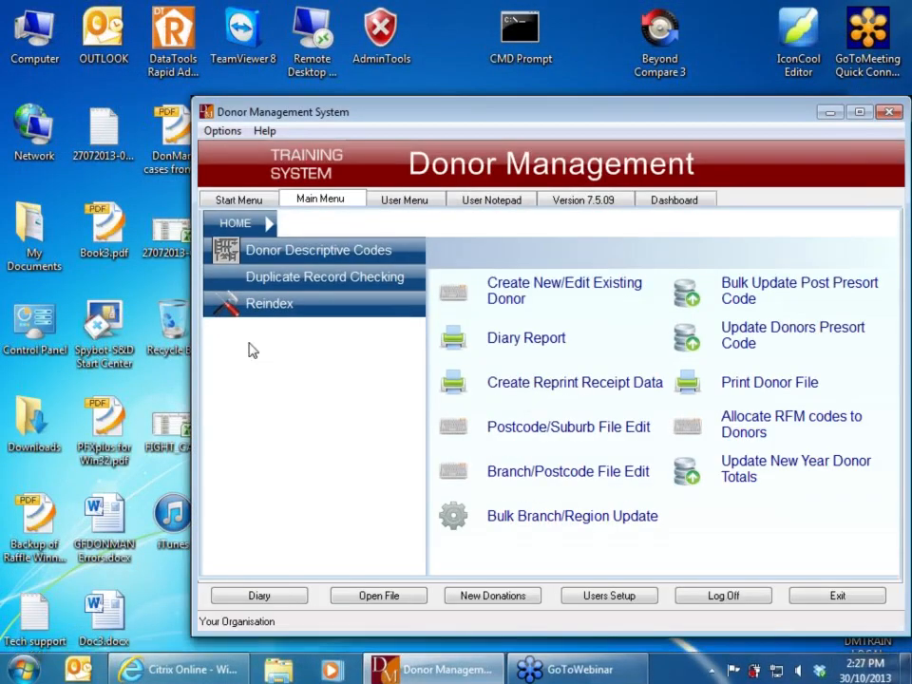
{"action": "left_click", "coordinate": [246, 200]}
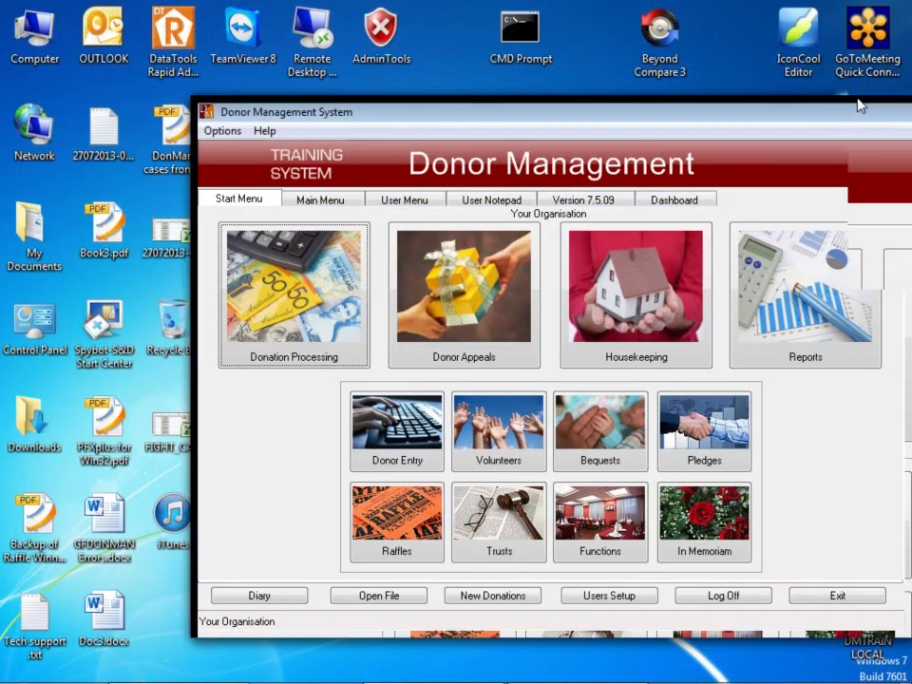
{"action": "left_click", "coordinate": [859, 111]}
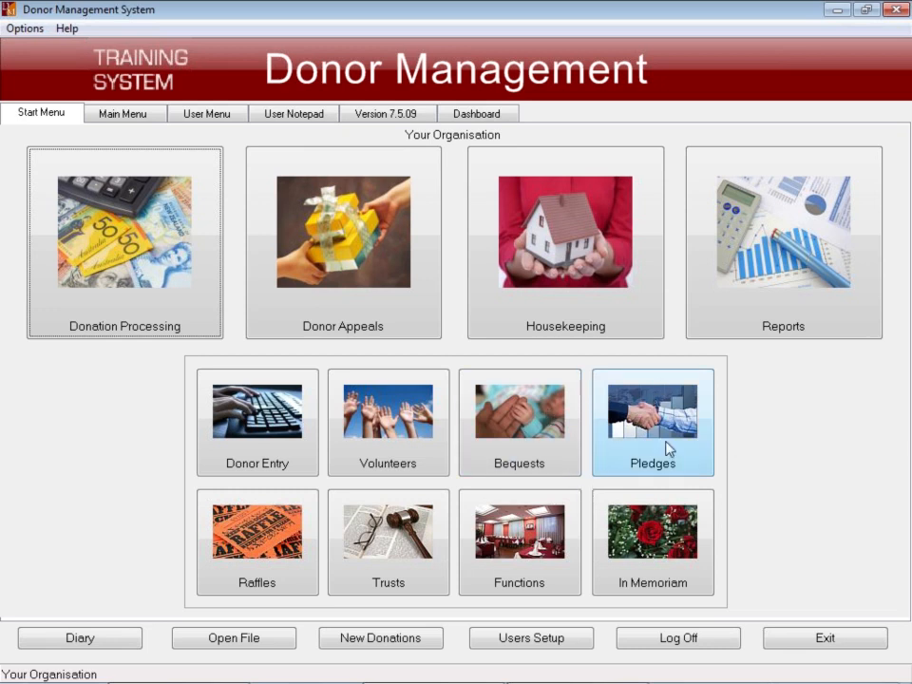
Open the program that creates a selection/merge file for pledge reminder letters.
{"action": "left_click", "coordinate": [657, 418]}
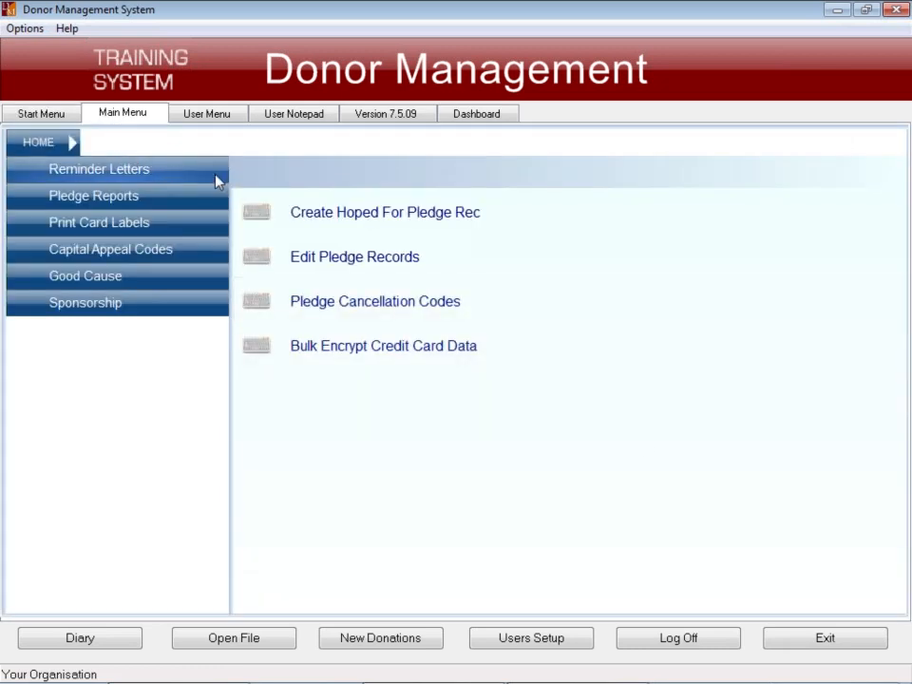
{"action": "left_click", "coordinate": [171, 171]}
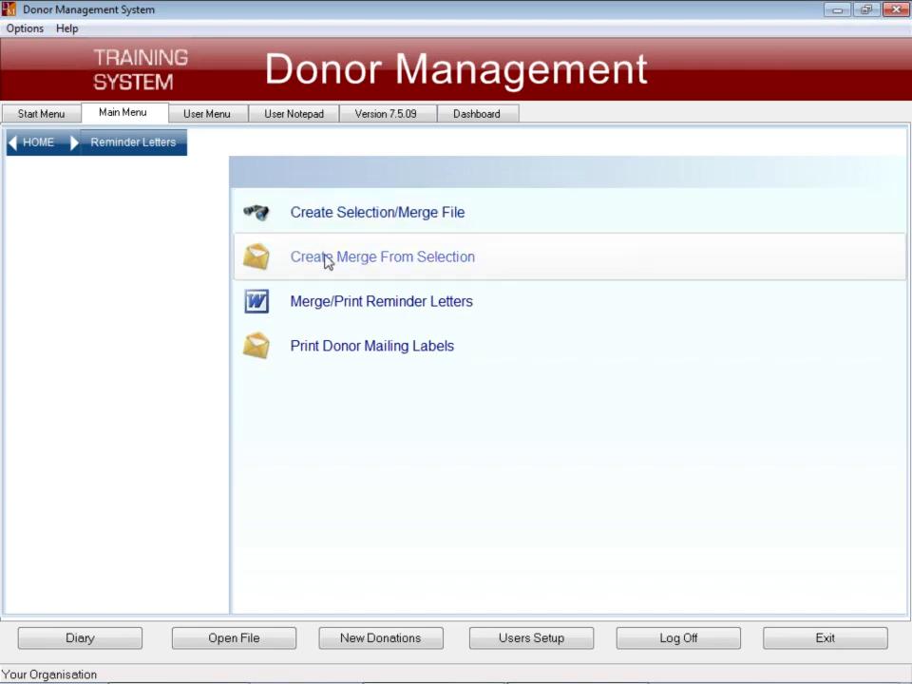
{"action": "left_click", "coordinate": [383, 218]}
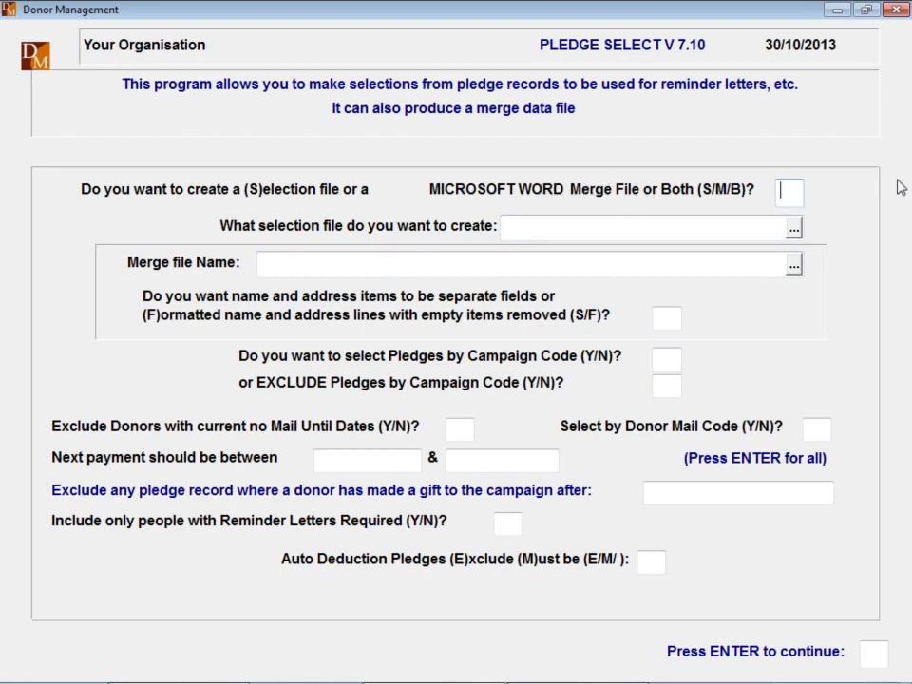
Choose both outputs (B), with selection file REMINDER and merge file REMINDER.TXT, overwriting the existing file and keeping name and address fields separate (S).
{"action": "type", "text": "B"}
{"action": "key", "text": "Return"}
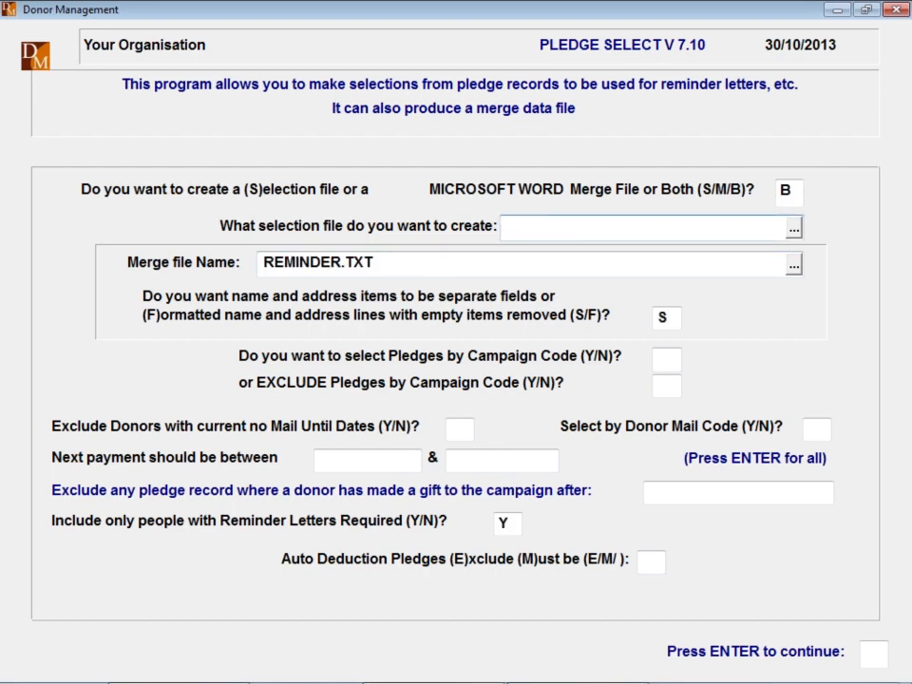
{"action": "type", "text": "REMINDER"}
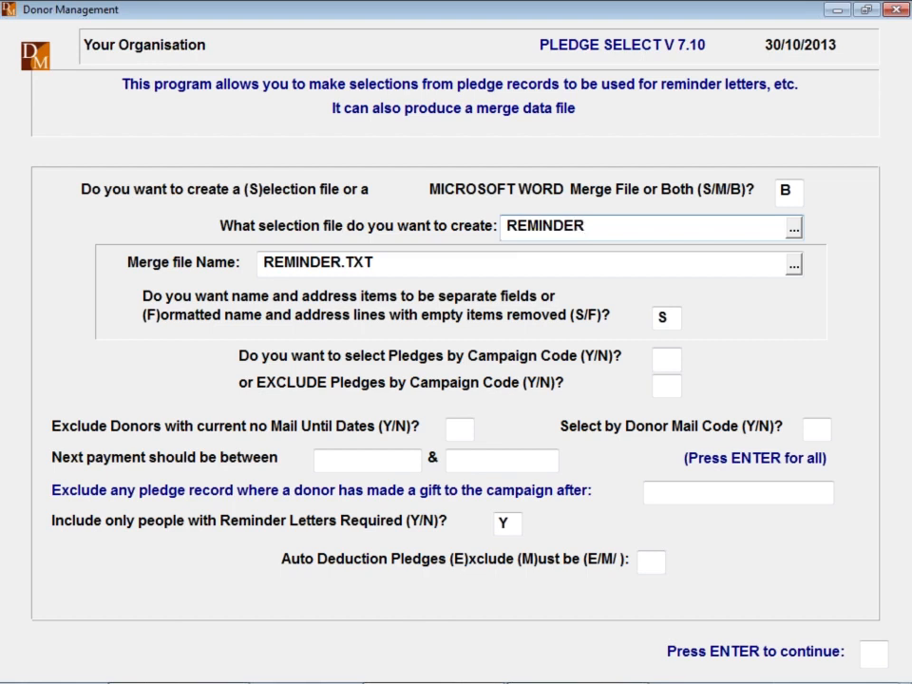
{"action": "key", "text": "Return"}
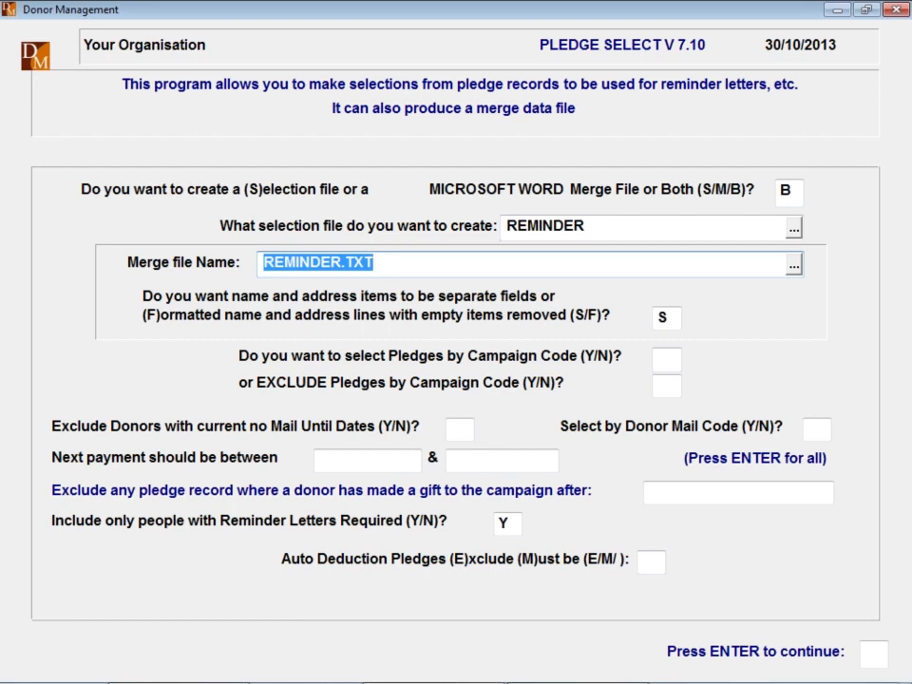
{"action": "key", "text": "Return"}
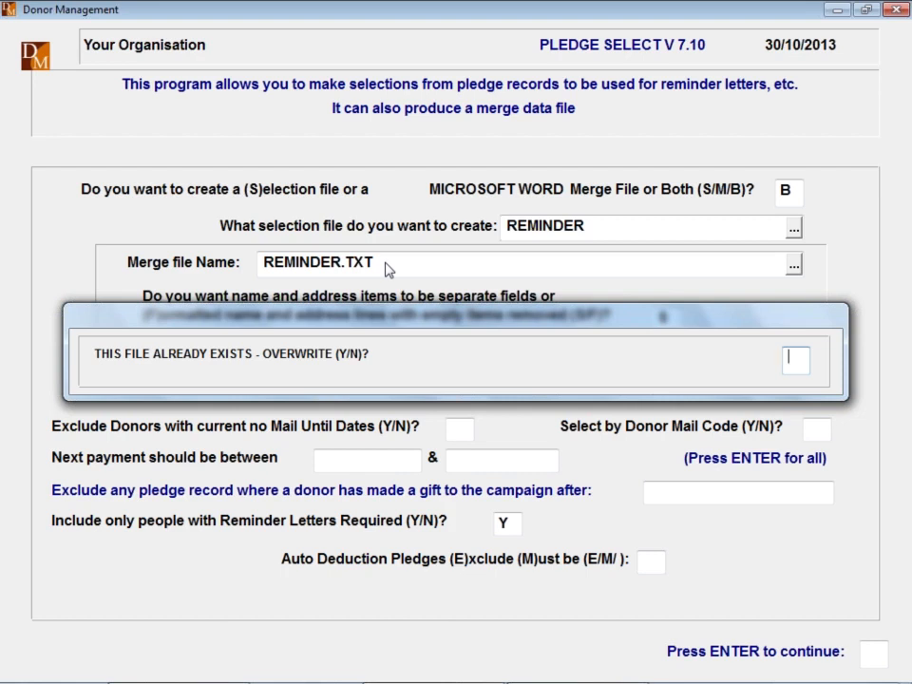
{"action": "type", "text": "Y"}
{"action": "key", "text": "Return"}
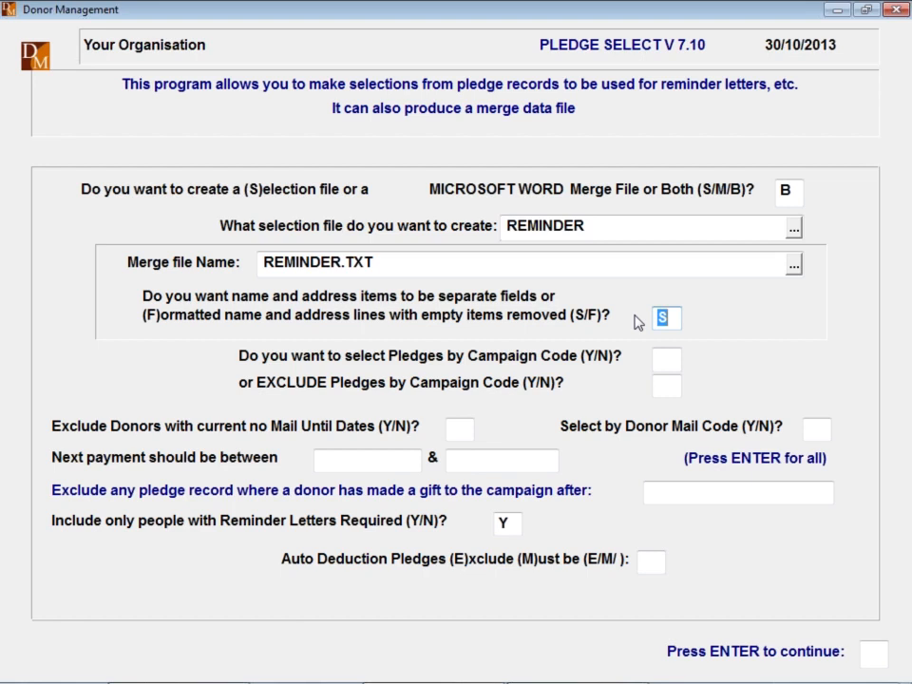
{"action": "key", "text": "Return"}
Select pledges by campaign code, using only the SPONSORSHIPS campaign.
{"action": "type", "text": "Y"}
{"action": "key", "text": "Return"}
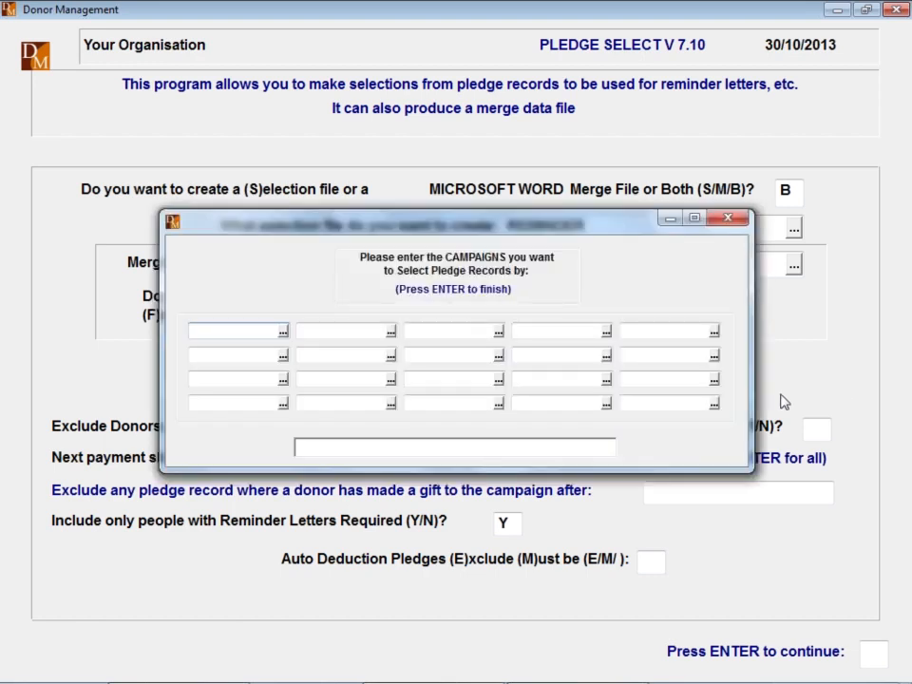
{"action": "left_click", "coordinate": [283, 331]}
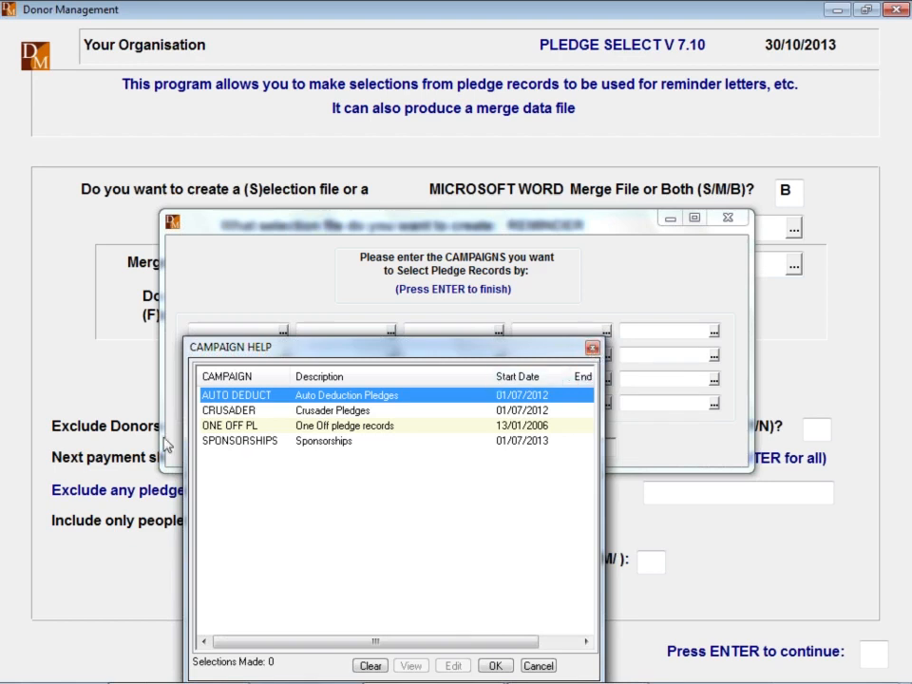
{"action": "double_click", "coordinate": [282, 444]}
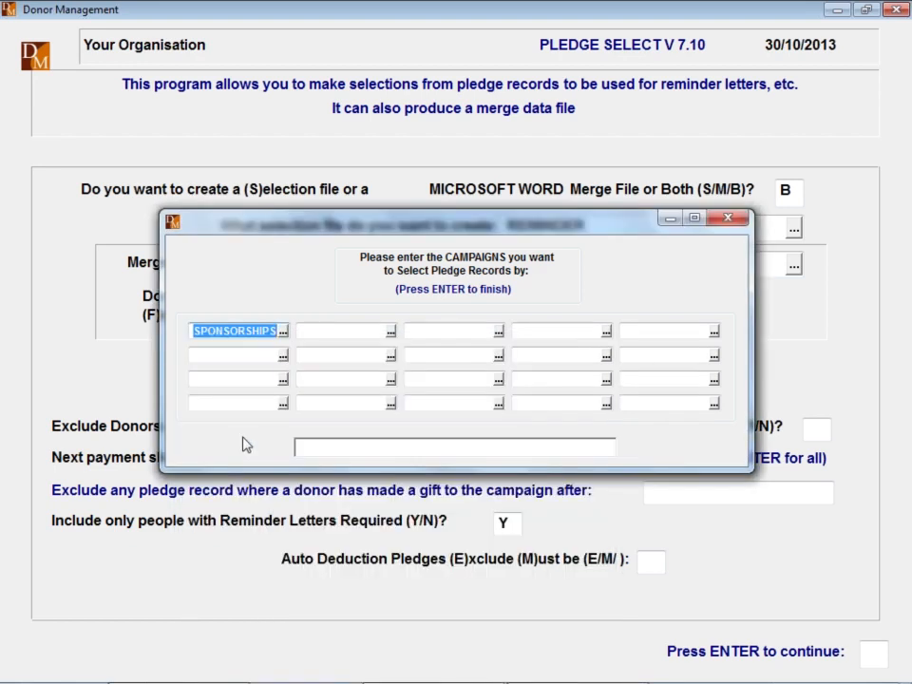
{"action": "key", "text": "Return"}
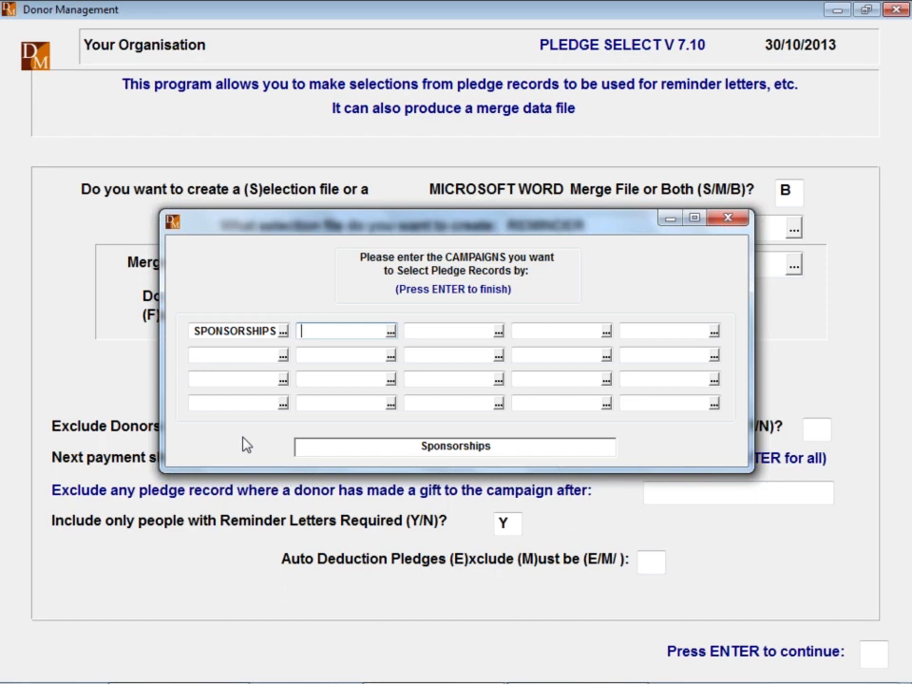
{"action": "key", "text": "Return"}
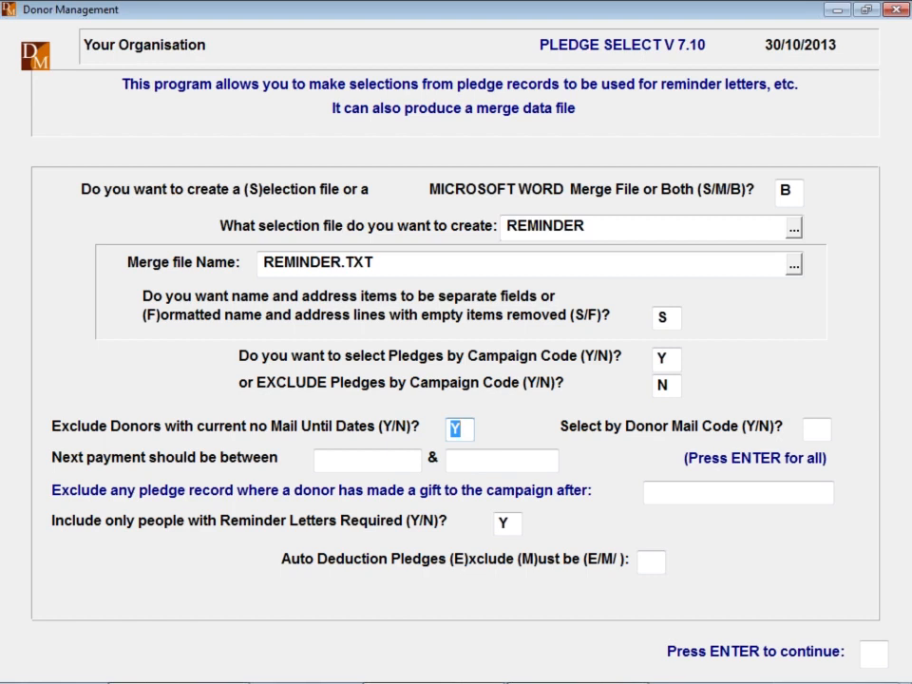
Exclude donors with current no-mail-until dates (Y) and do not select by donor mail code (N).
{"action": "type", "text": "N"}
{"action": "key", "text": "BackSpace"}
{"action": "type", "text": "Y"}
{"action": "key", "text": "Return"}
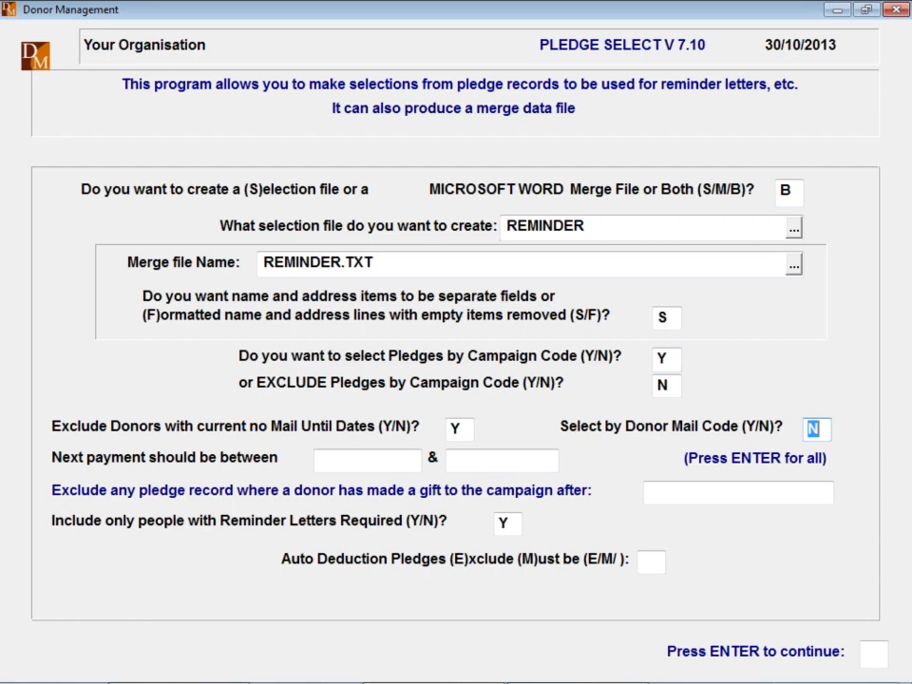
{"action": "key", "text": "Return"}
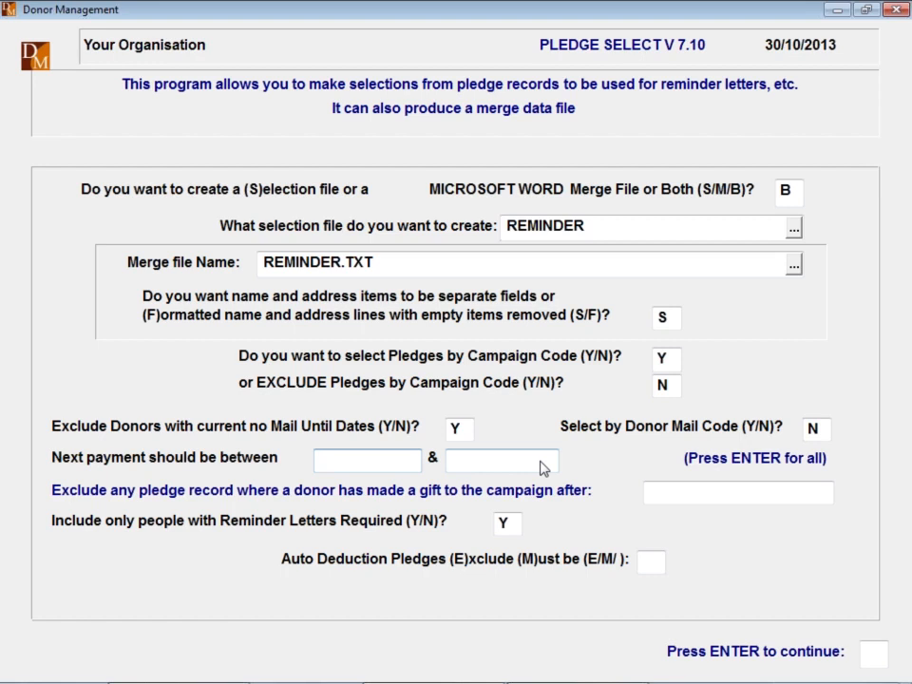
Limit the next payment date to between 01/11/2013 and 30/11/2013.
{"action": "type", "text": "01/11/2013"}
{"action": "key", "text": "Return"}
{"action": "type", "text": "30/11/2013"}
{"action": "key", "text": "Return"}
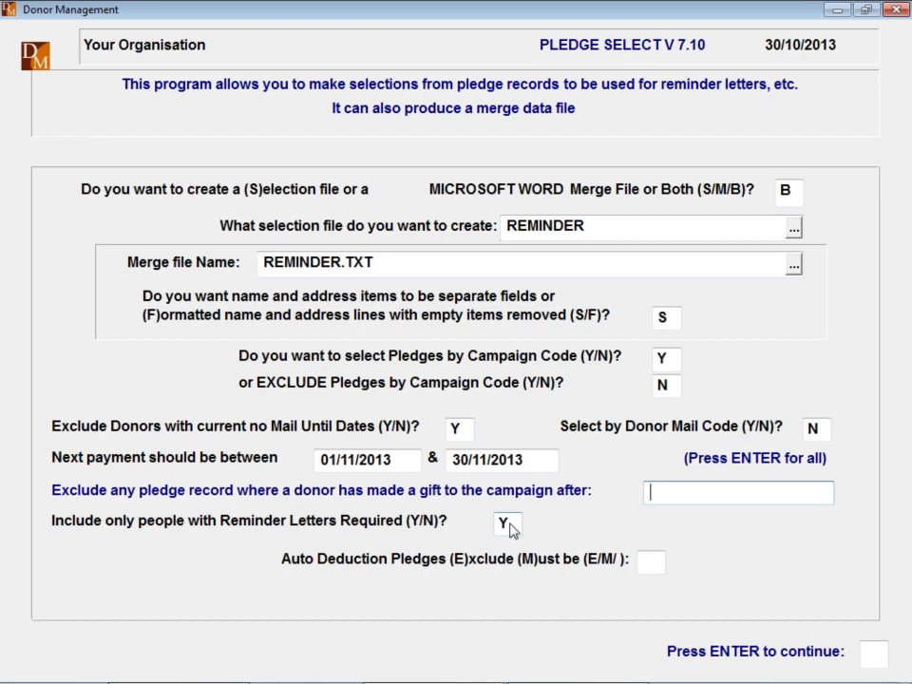
Leave the gift exclusion date blank, include only people requiring reminder letters (Y), exclude auto deduction pledges (E), and continue to the second page.
{"action": "key", "text": "Return"}
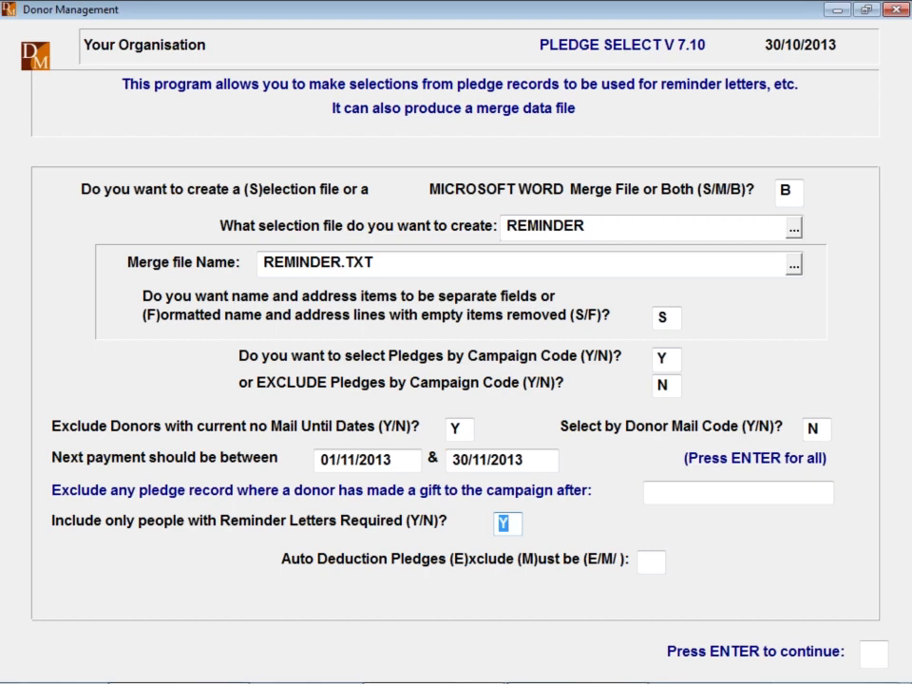
{"action": "key", "text": "Return"}
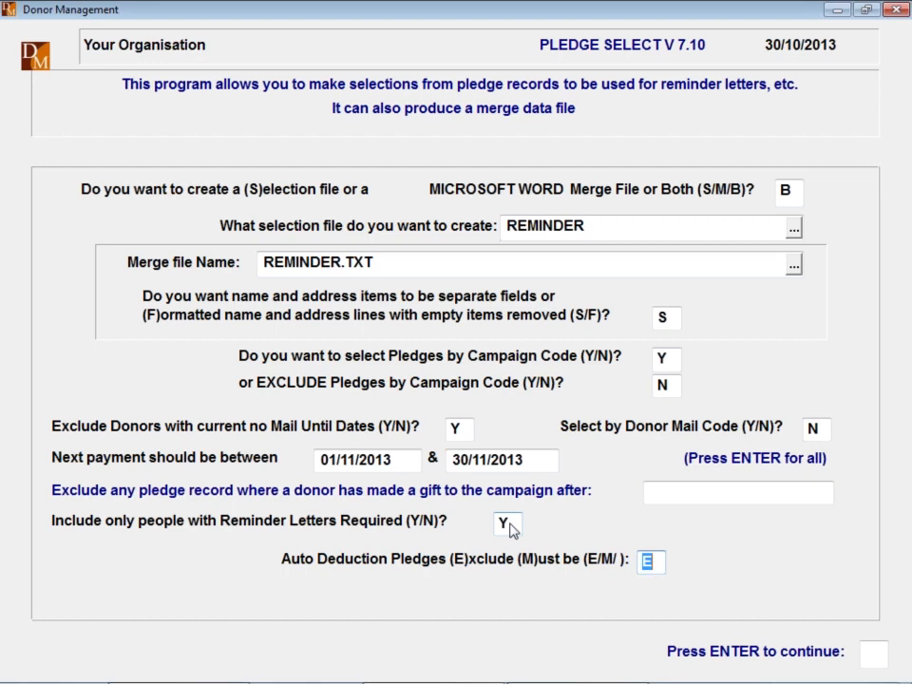
{"action": "key", "text": "Return"}
{"action": "key", "text": "Return"}
{"action": "key", "text": "Return"}
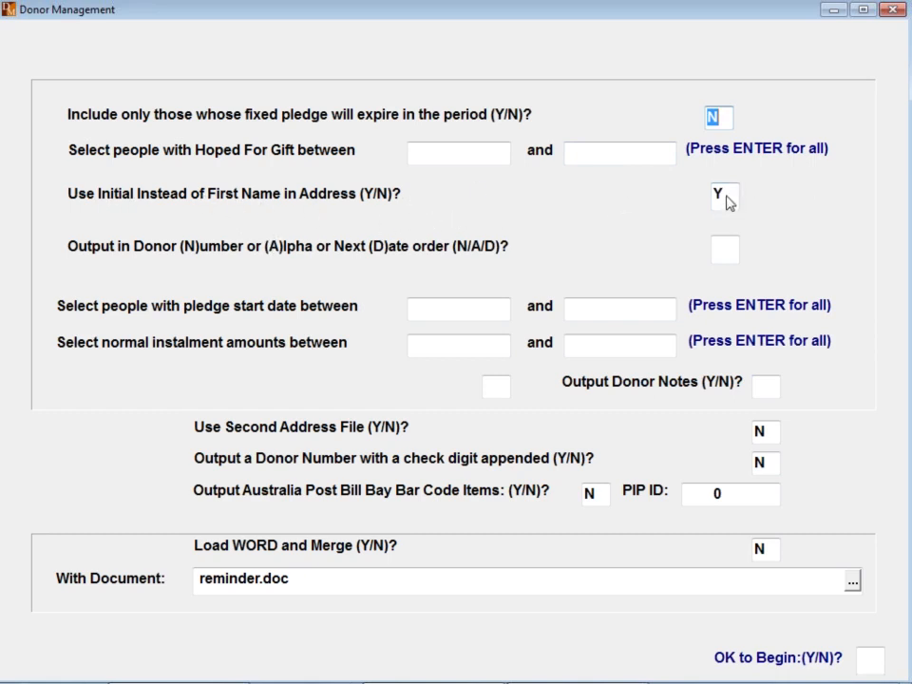
Accept N for expiring fixed pledges, all hoped-for gift amounts, initials in addresses (Y) and alphabetical output order (A).
{"action": "key", "text": "Return"}
{"action": "key", "text": "Return"}
{"action": "key", "text": "Return"}
{"action": "key", "text": "Return"}
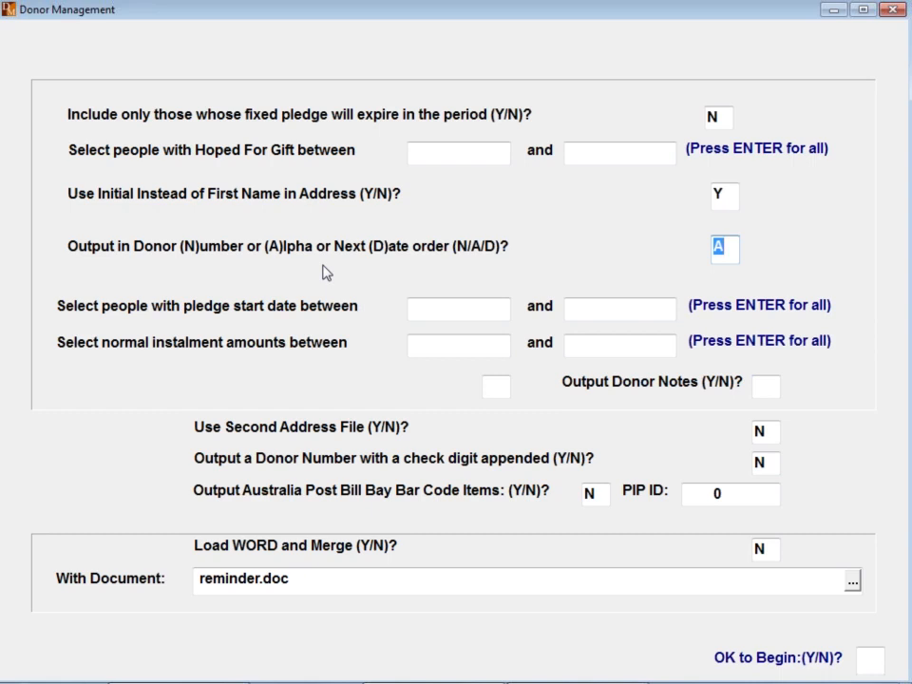
{"action": "key", "text": "Return"}
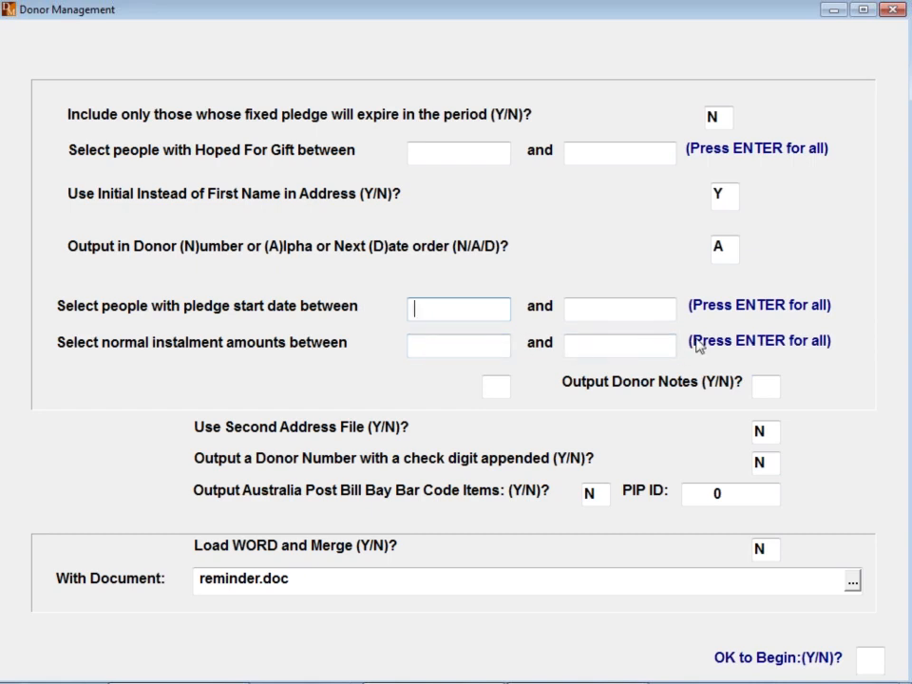
Accept all pledge start dates and instalment amounts, decline the alternative salutation (N), and output donor notes (Y).
{"action": "key", "text": "Return"}
{"action": "key", "text": "Return"}
{"action": "key", "text": "Return"}
{"action": "key", "text": "Return"}
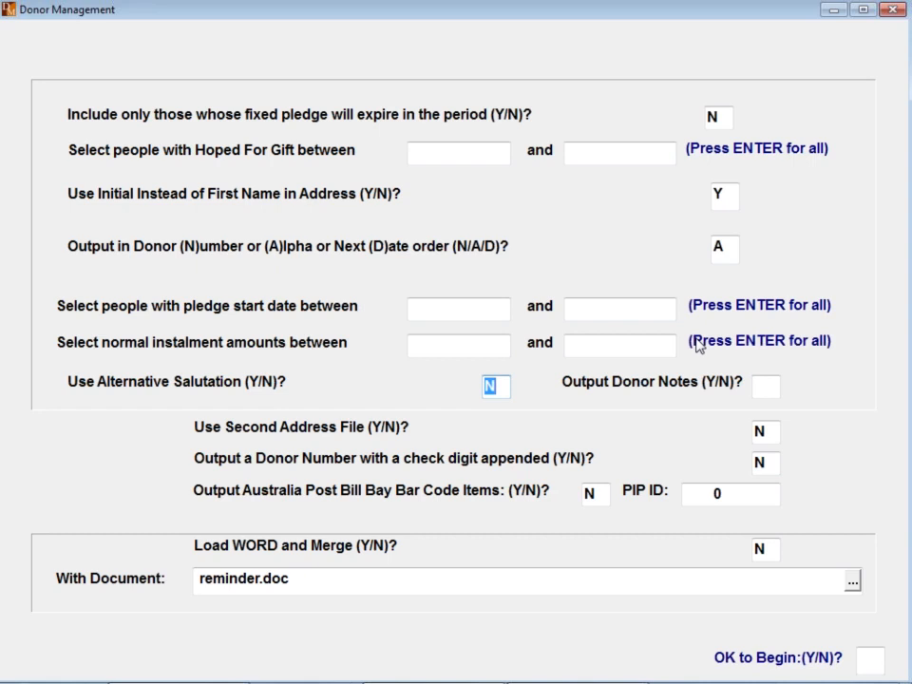
{"action": "key", "text": "Return"}
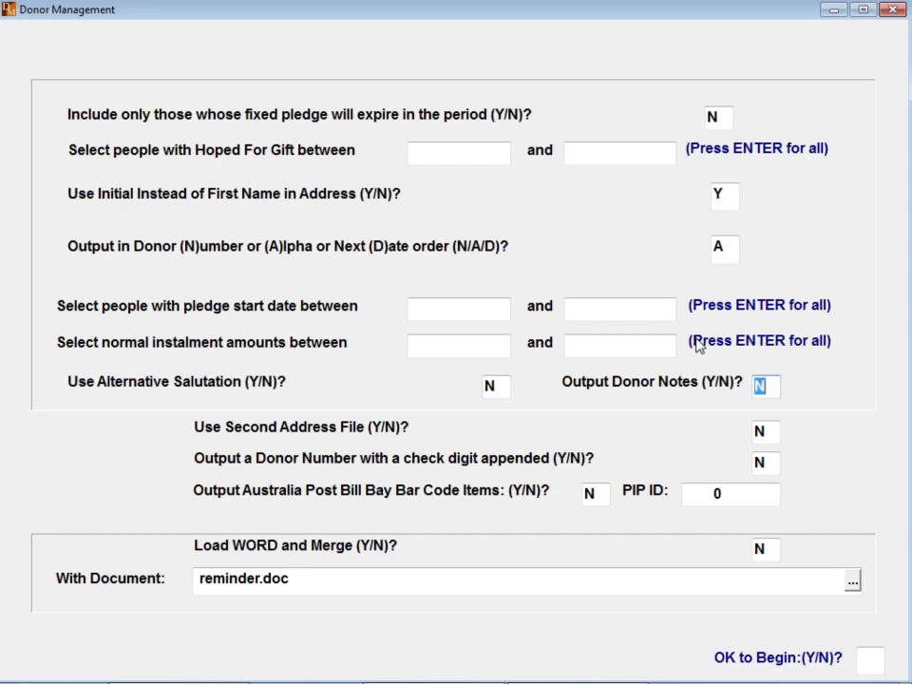
{"action": "type", "text": "Y"}
{"action": "key", "text": "Return"}
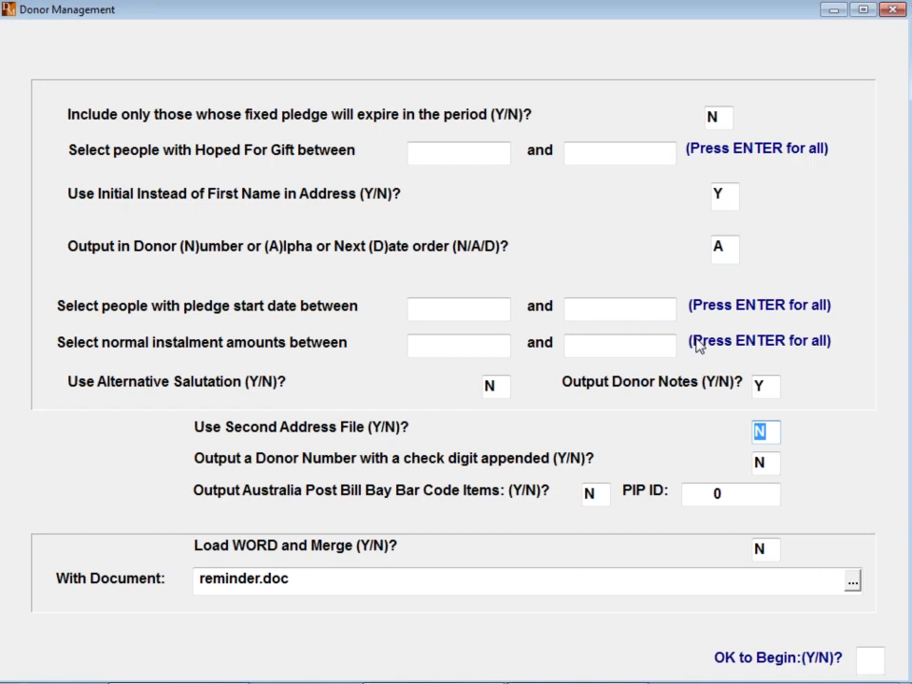
Turn on the second address file (Y) without choosing any address codes.
{"action": "type", "text": "Y"}
{"action": "key", "text": "Return"}
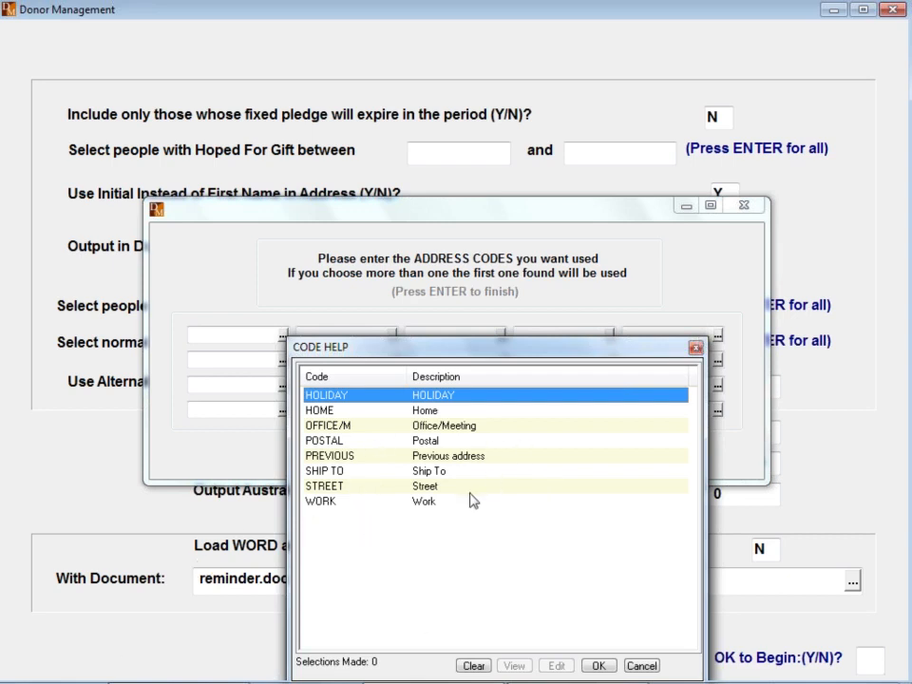
{"action": "key", "text": "Escape"}
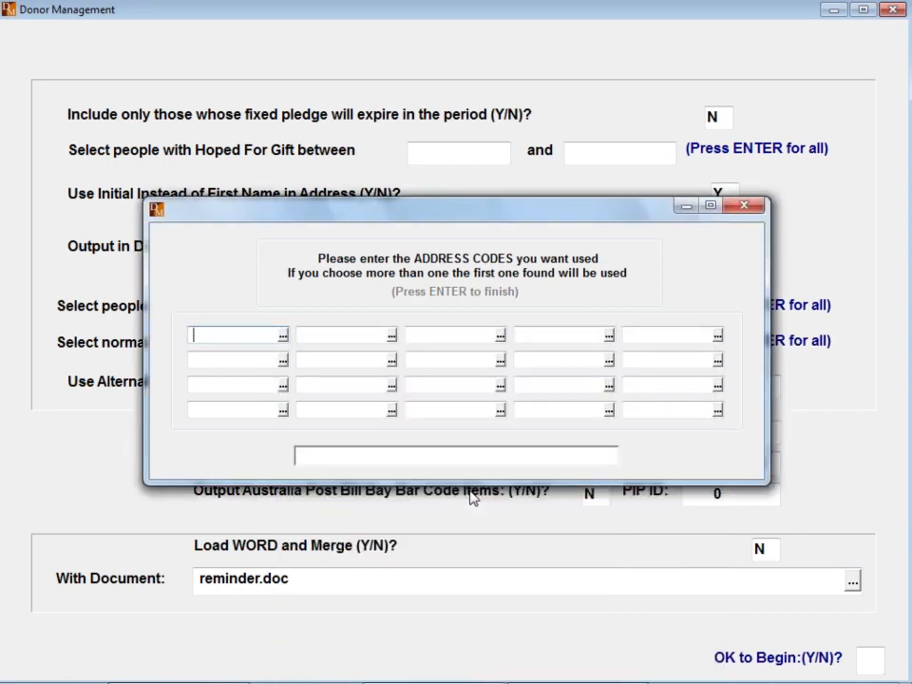
{"action": "key", "text": "Return"}
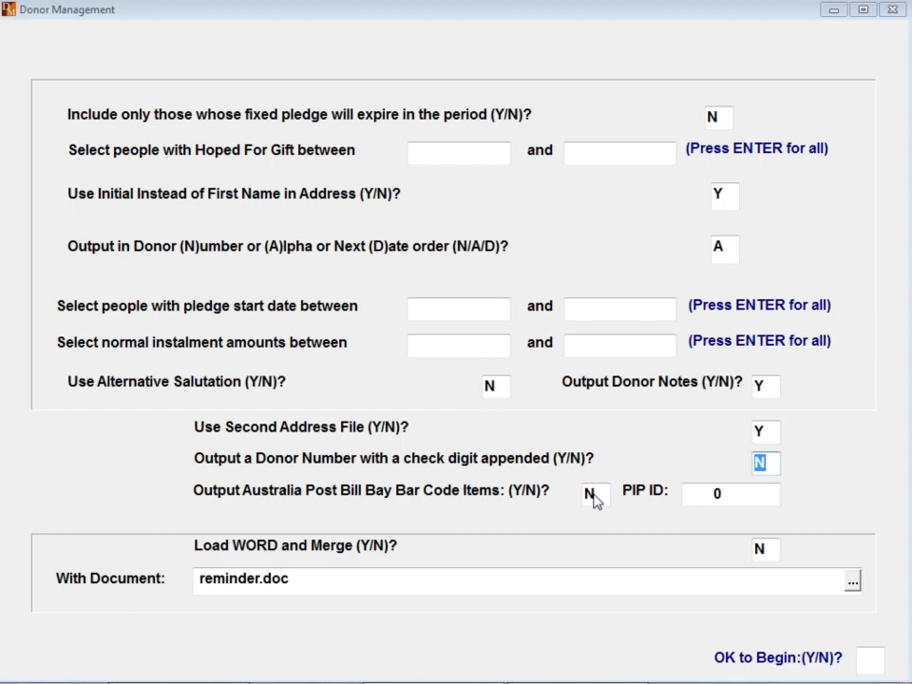
Decline the donor number check digit and Australia Post bar code items (N), and choose to load Word and merge (Y) with reminder.doc.
{"action": "key", "text": "Return"}
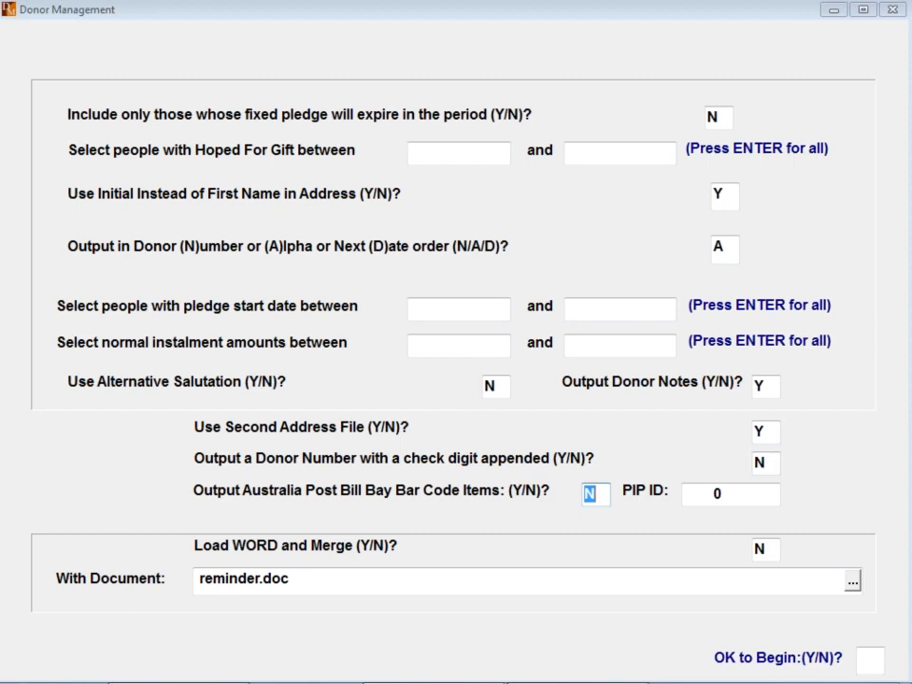
{"action": "key", "text": "Return"}
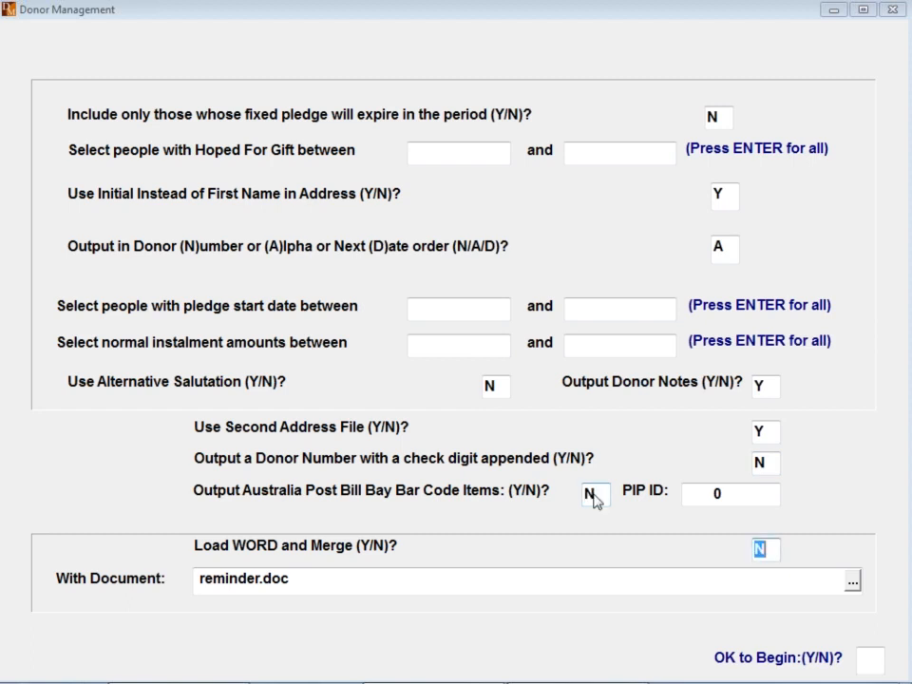
{"action": "type", "text": "Y"}
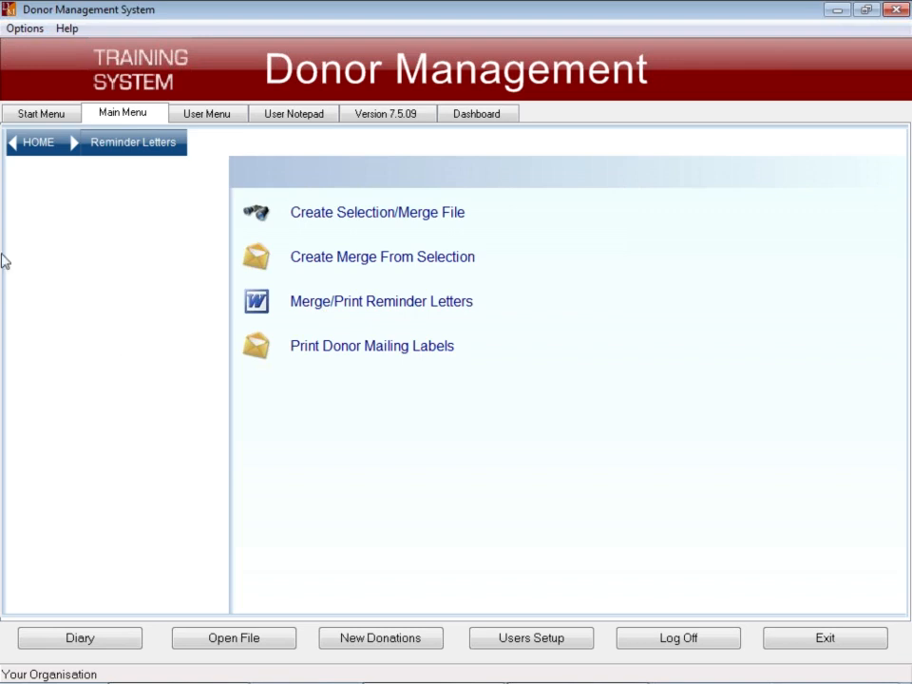
Set up a new auto deduct batch without selecting particular campaigns (N), processing credit card pledges only (C).
{"action": "left_click", "coordinate": [26, 114]}
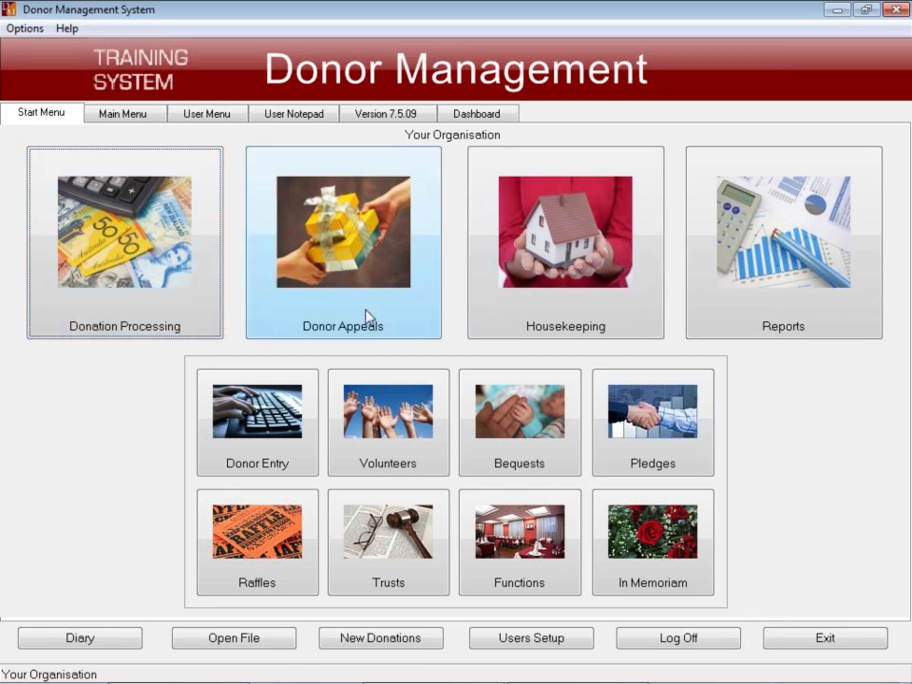
{"action": "left_click", "coordinate": [137, 230]}
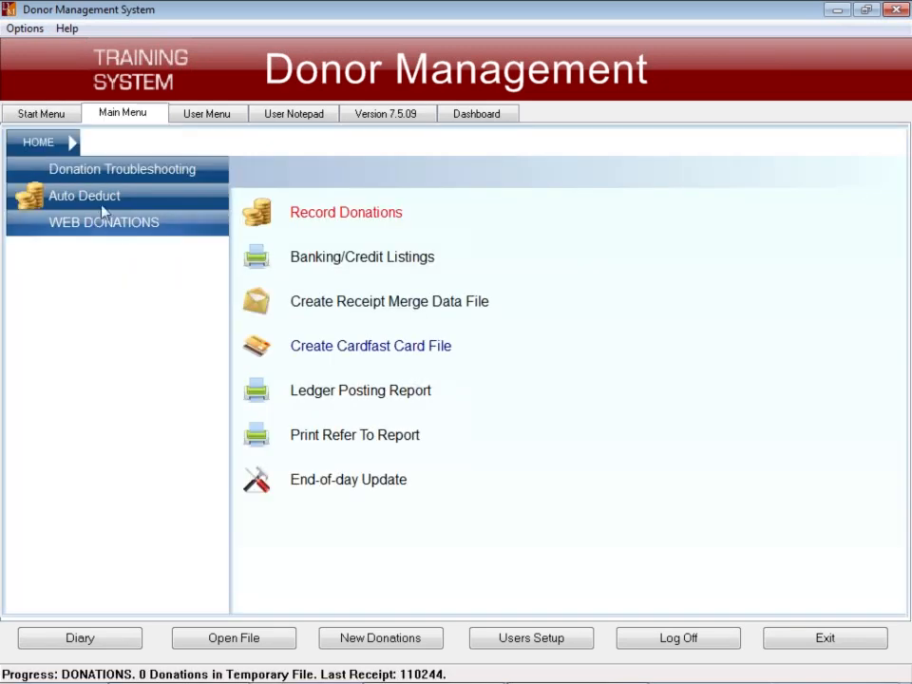
{"action": "left_click", "coordinate": [138, 199]}
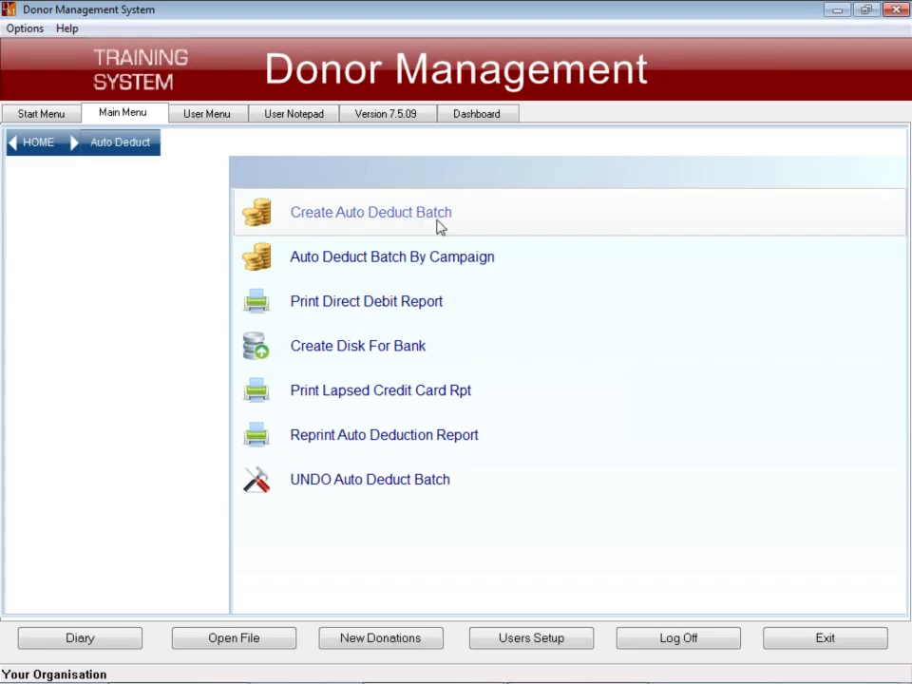
{"action": "left_click", "coordinate": [383, 219]}
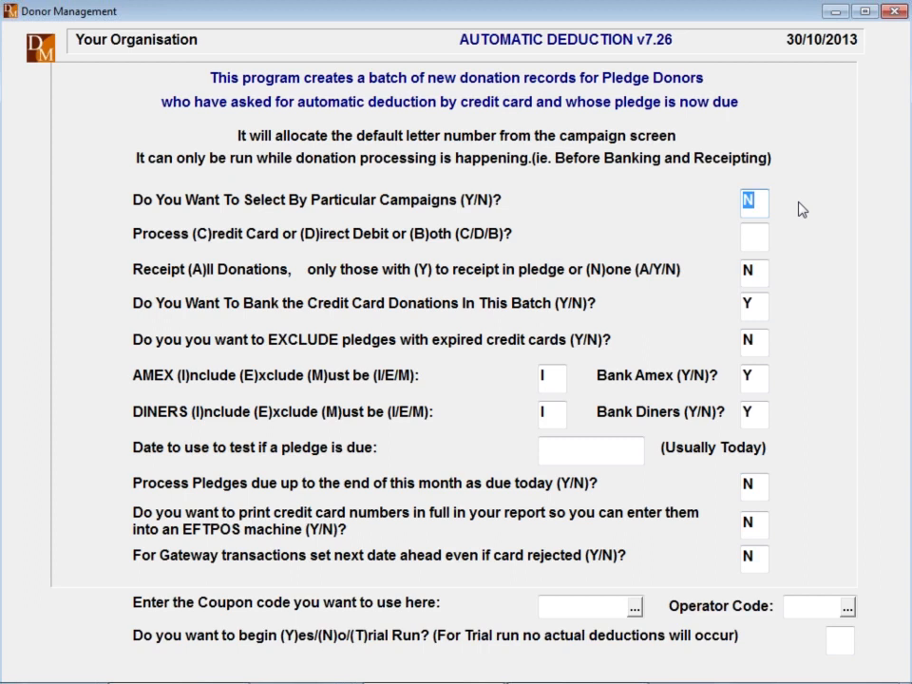
{"action": "key", "text": "Return"}
{"action": "type", "text": "C"}
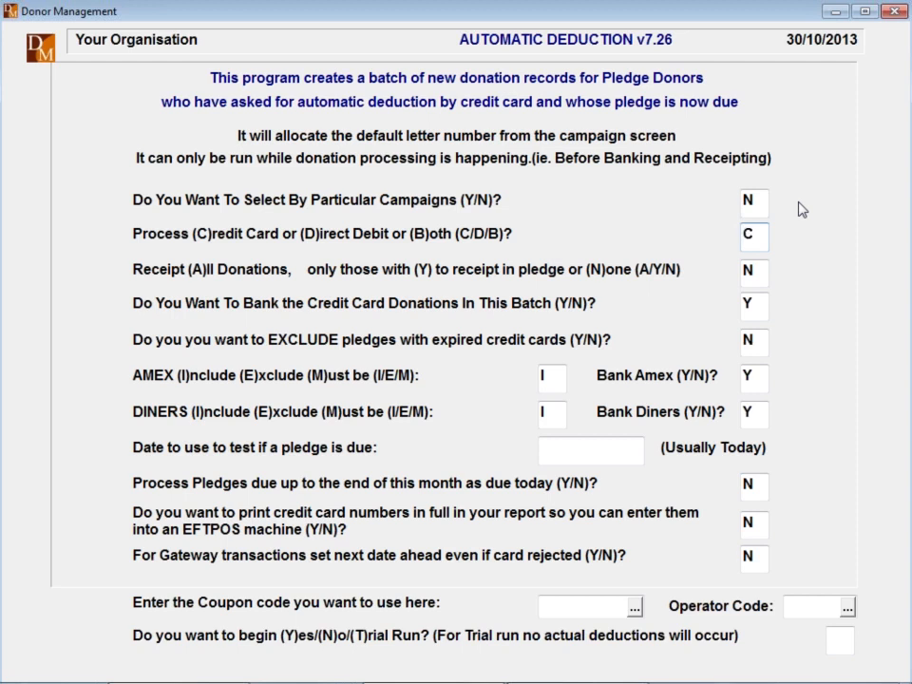
{"action": "key", "text": "Return"}
{"action": "type", "text": "Y"}
{"action": "key", "text": "Tab"}
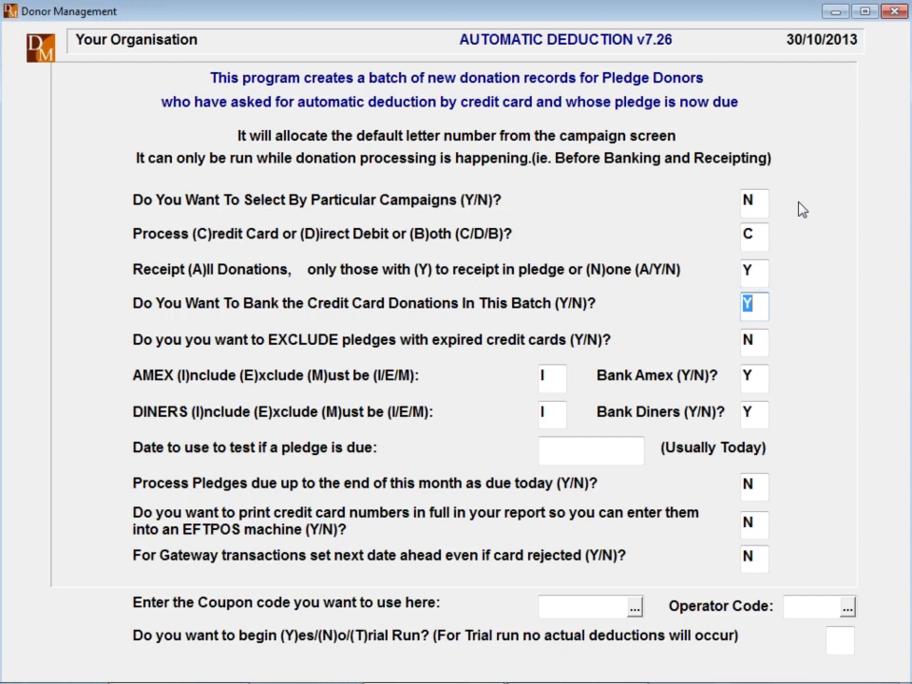
{"action": "key", "text": "shift+Tab"}
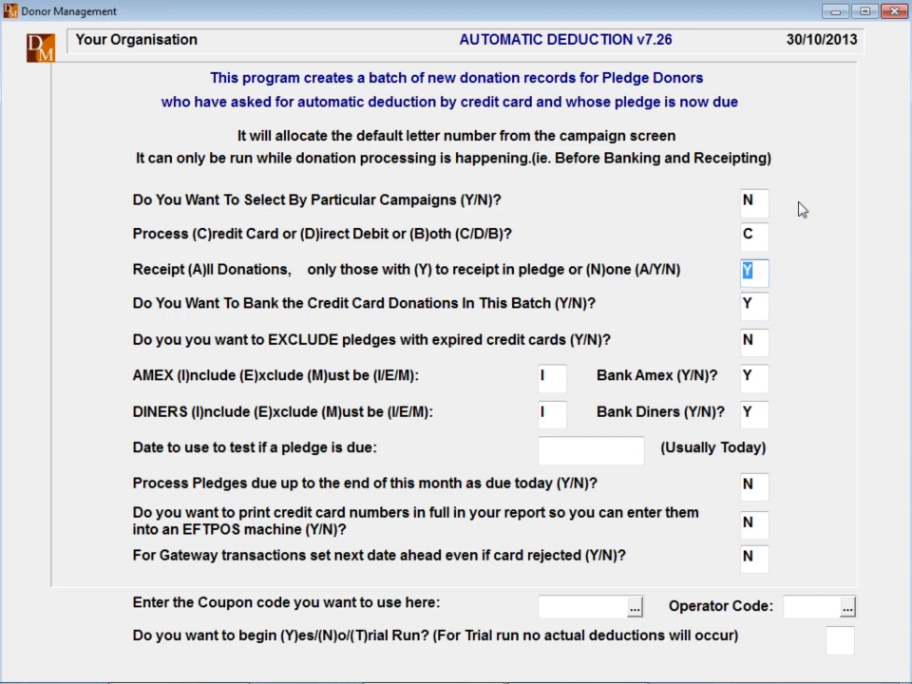
Set receipting to none (N), keep banking of the credit card donations (Y), and exclude pledges with expired credit cards (Y).
{"action": "type", "text": "N"}
{"action": "key", "text": "Tab"}
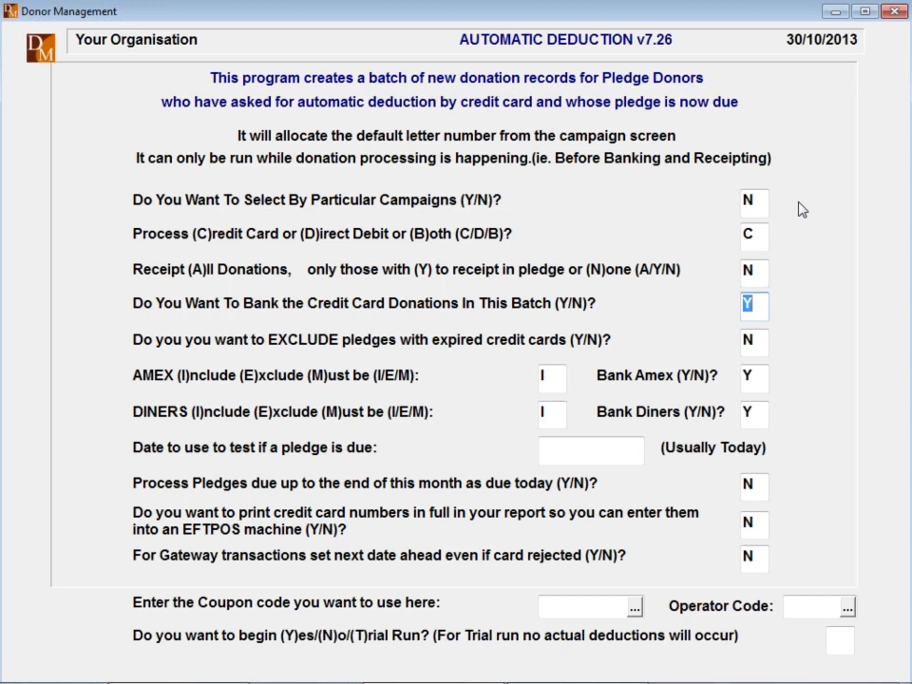
{"action": "key", "text": "Tab"}
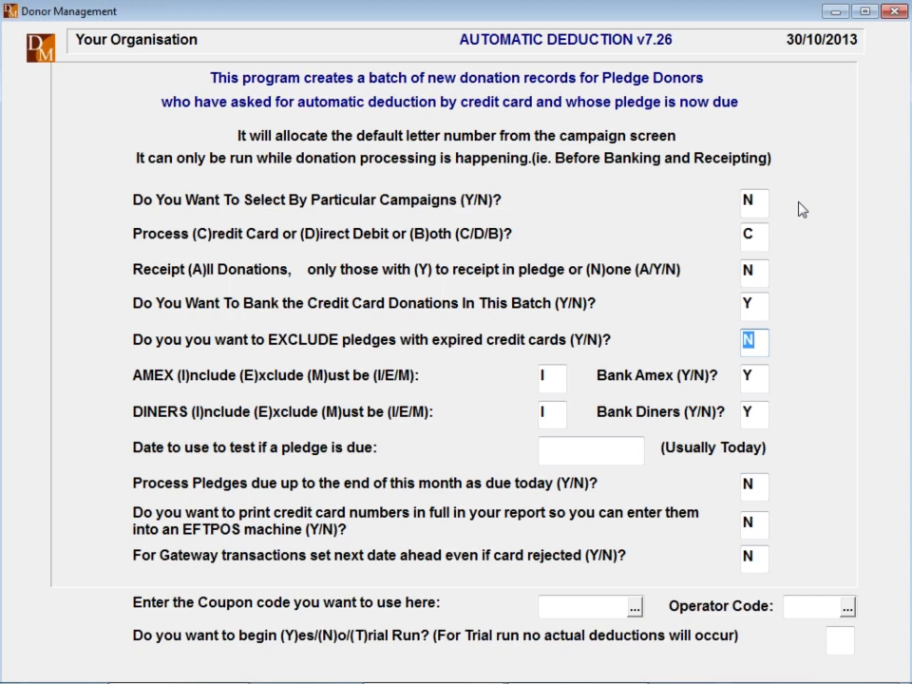
{"action": "type", "text": "Y"}
{"action": "key", "text": "Tab"}
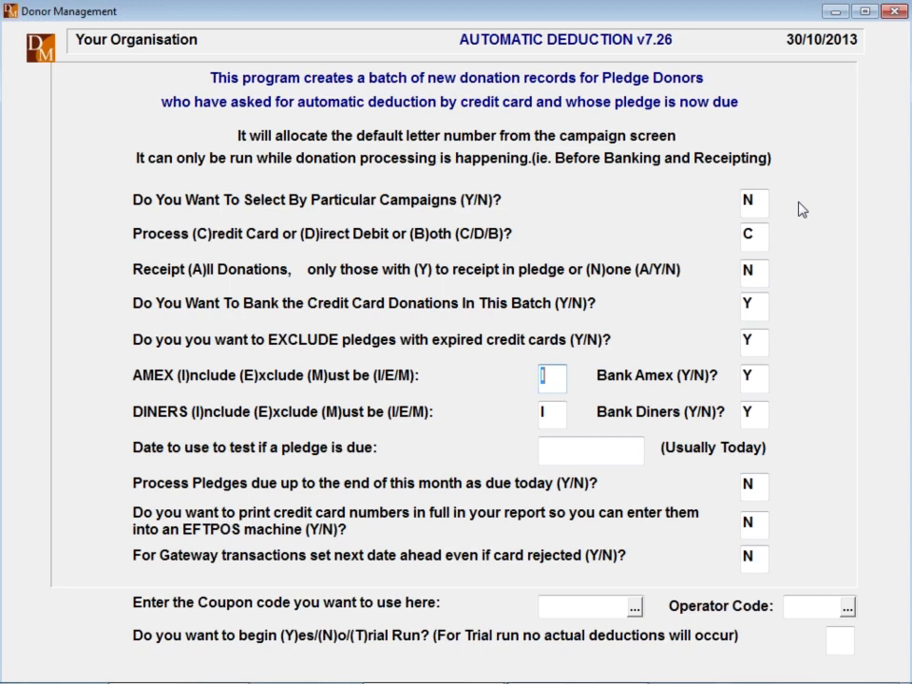
{"action": "type", "text": "E"}
{"action": "key", "text": "Tab"}
{"action": "key", "text": "shift+Tab"}
Include AMEX and DINERS cards (I) and accept banking for both card types (Y).
{"action": "type", "text": "I"}
{"action": "key", "text": "Tab"}
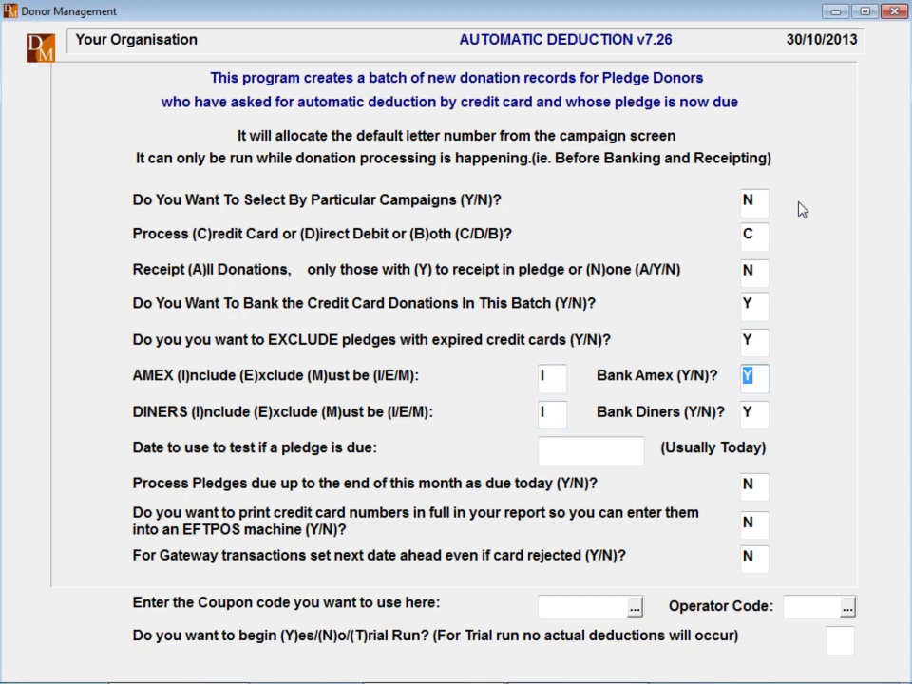
{"action": "key", "text": "Tab"}
{"action": "key", "text": "Return"}
{"action": "key", "text": "Return"}
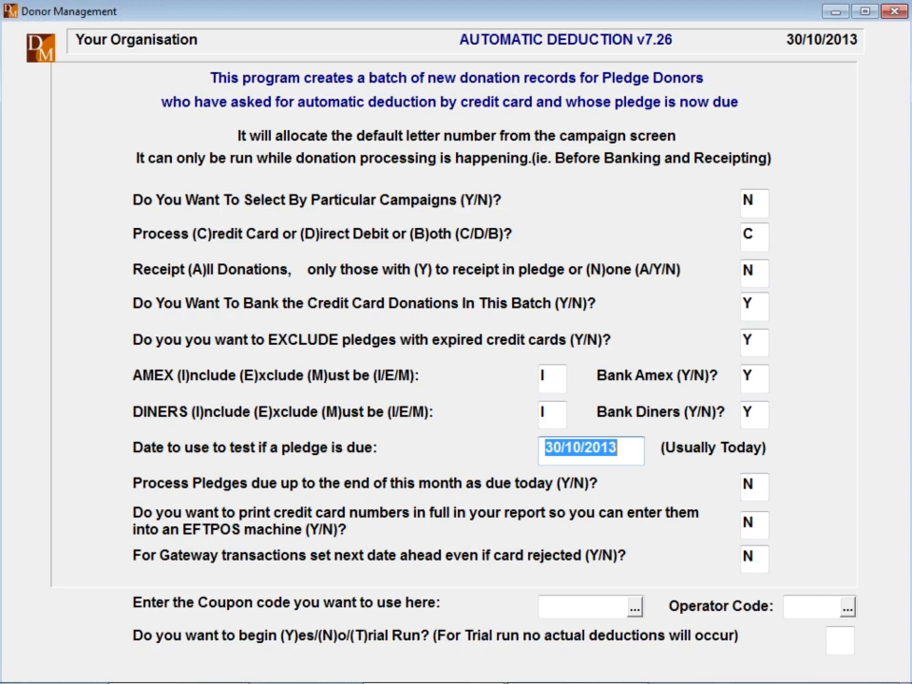
Accept 30/10/2013 as the pledge due test date and N for the month-end, full card number and gateway date options.
{"action": "key", "text": "Tab"}
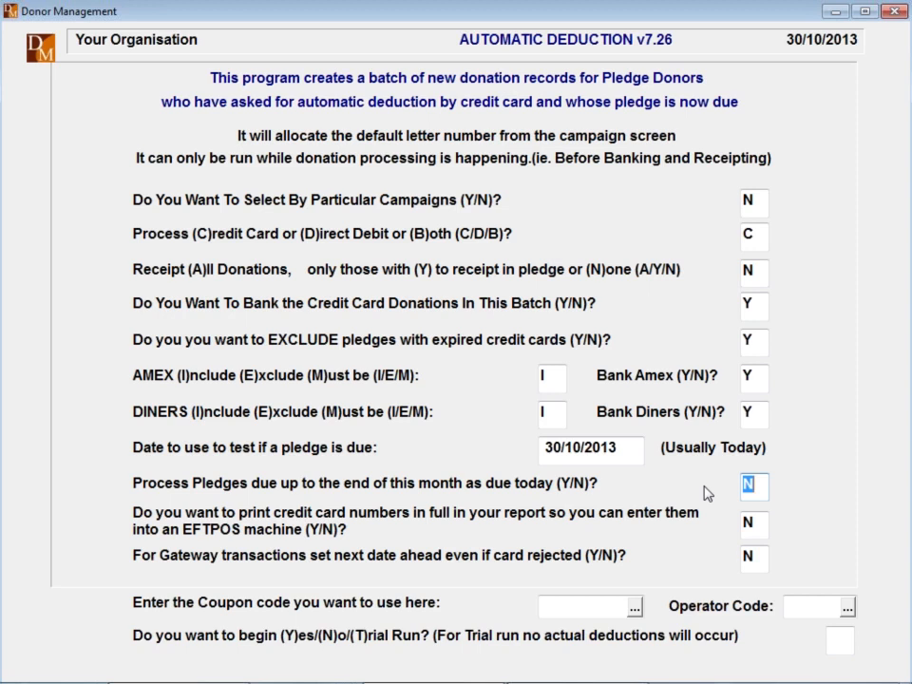
{"action": "key", "text": "Return"}
{"action": "key", "text": "Tab"}
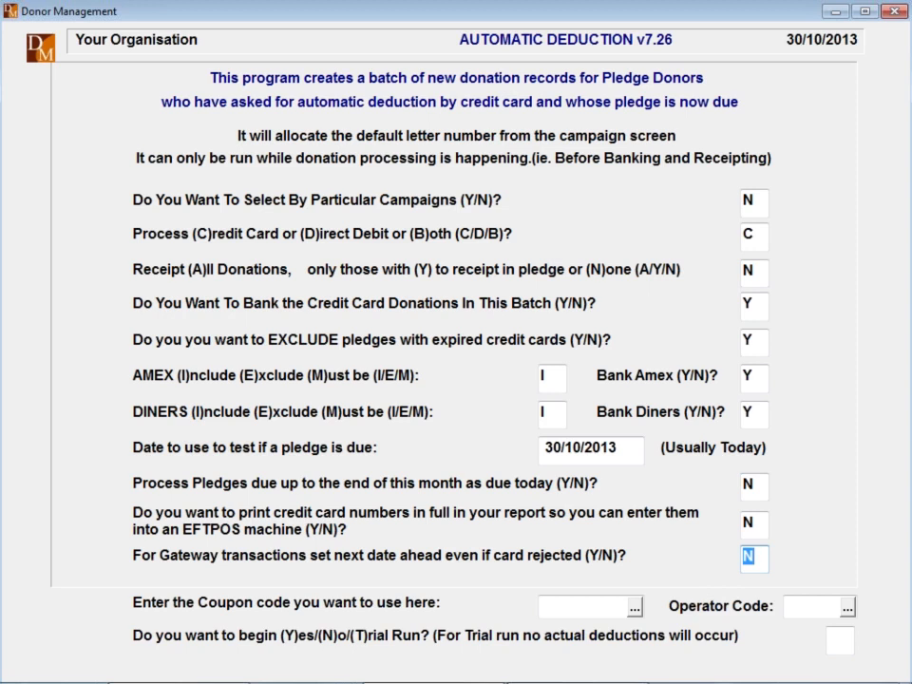
{"action": "key", "text": "Return"}
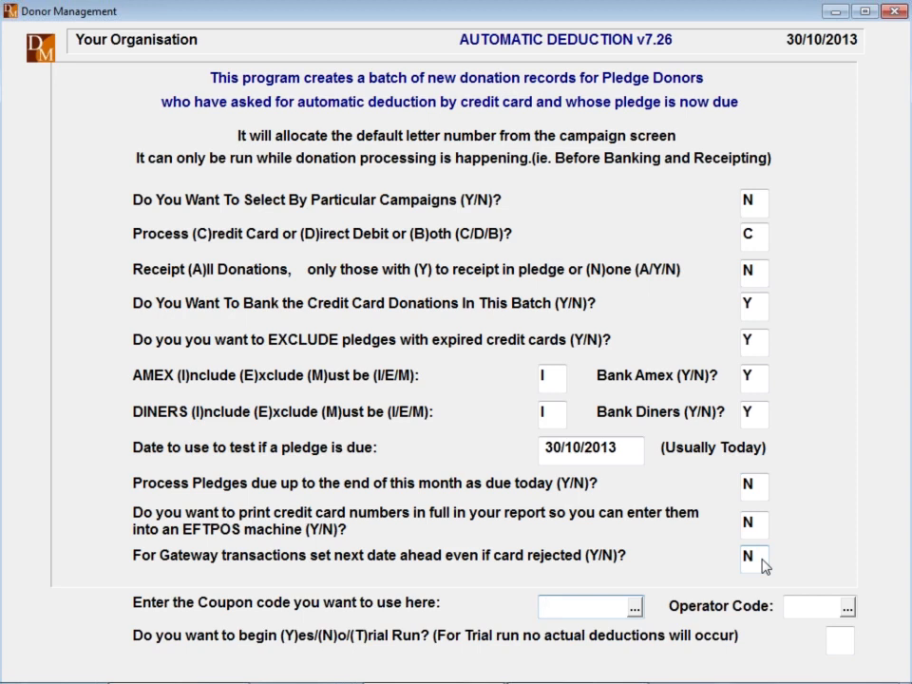
Choose the DONATION coupon code, fill in the operator code, and begin the actual automatic deduction run (Y).
{"action": "key", "text": "Return"}
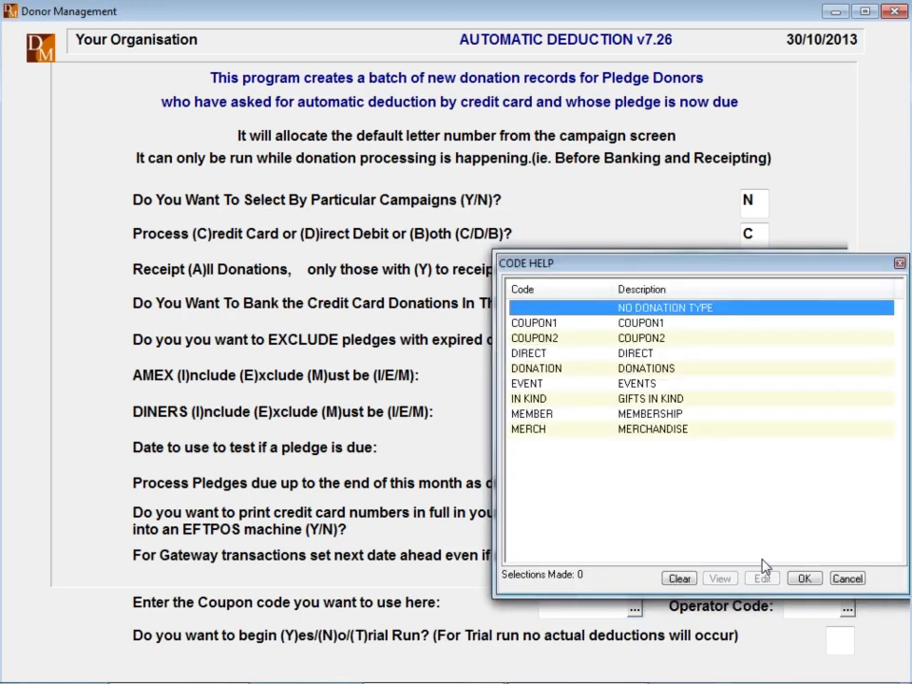
{"action": "key", "text": "Down"}
{"action": "key", "text": "Down"}
{"action": "key", "text": "Down"}
{"action": "key", "text": "Down"}
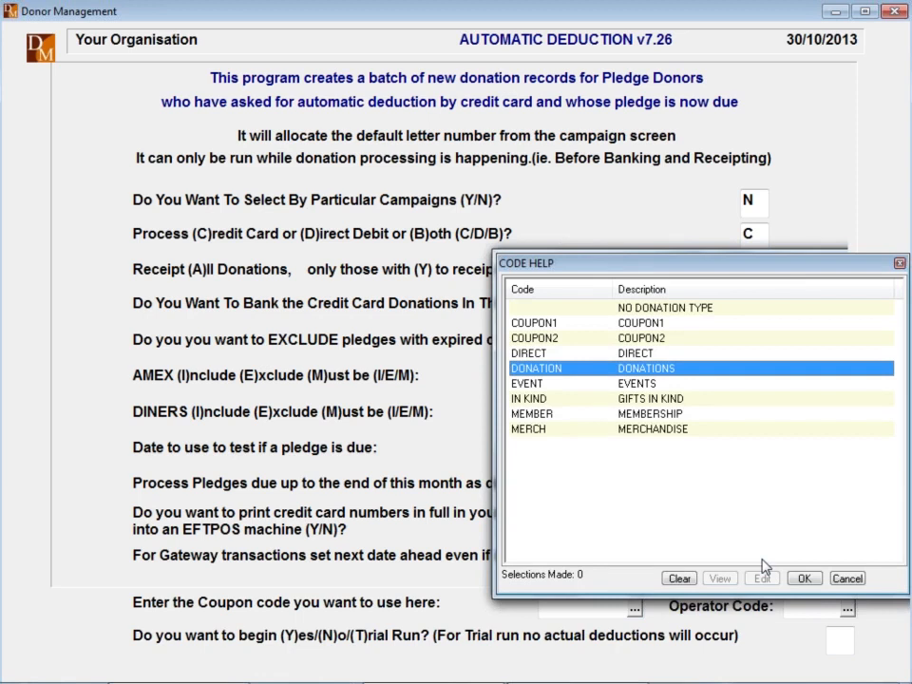
{"action": "key", "text": "Return"}
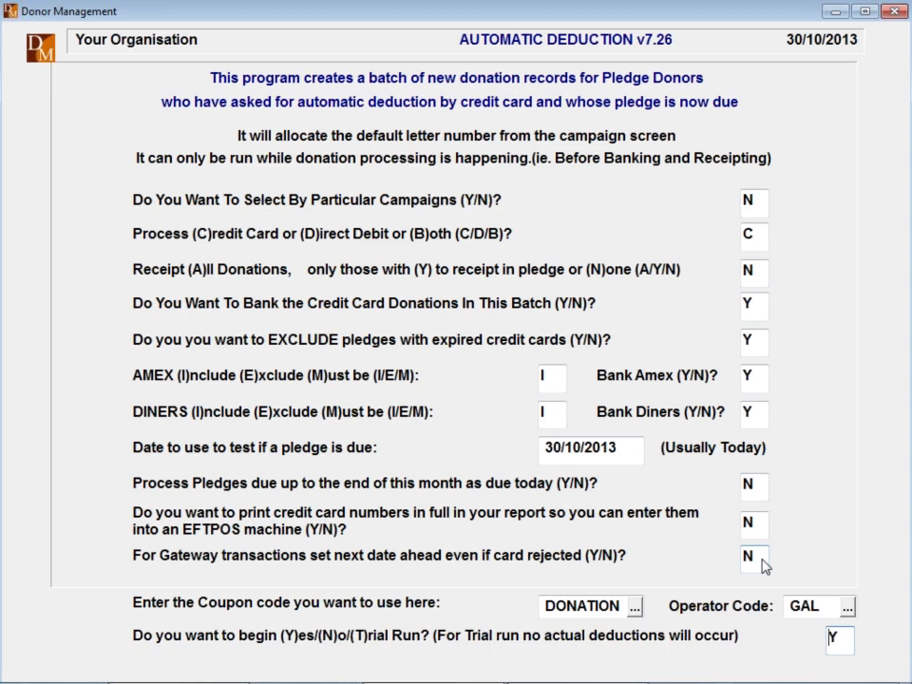
{"action": "key", "text": "Return"}
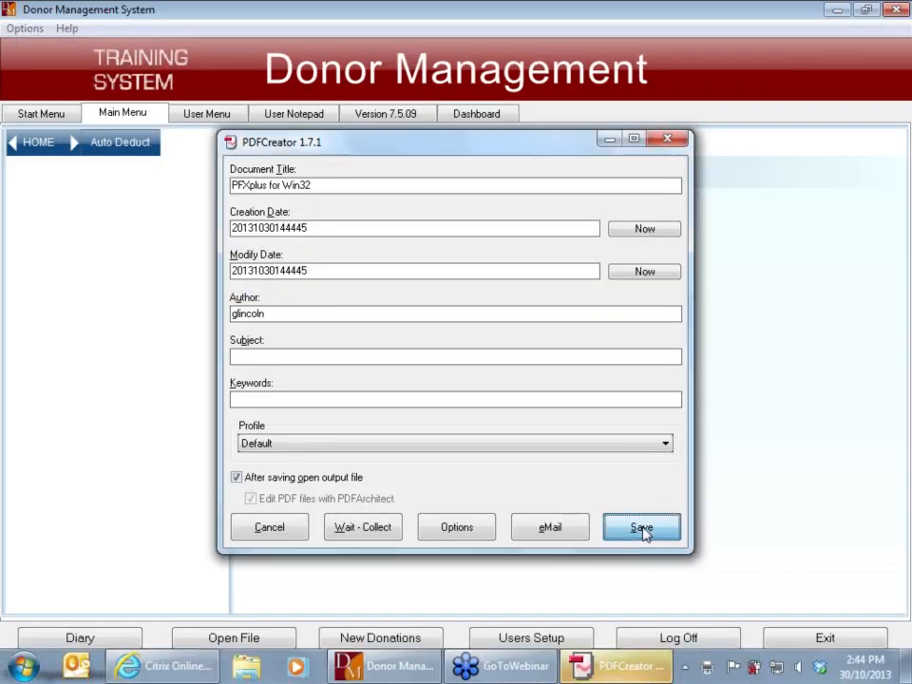
Save the deduction report to the Desktop as PFXplus for Win32.pdf, replacing the existing file, and close the PDF viewer.
{"action": "left_click", "coordinate": [642, 530]}
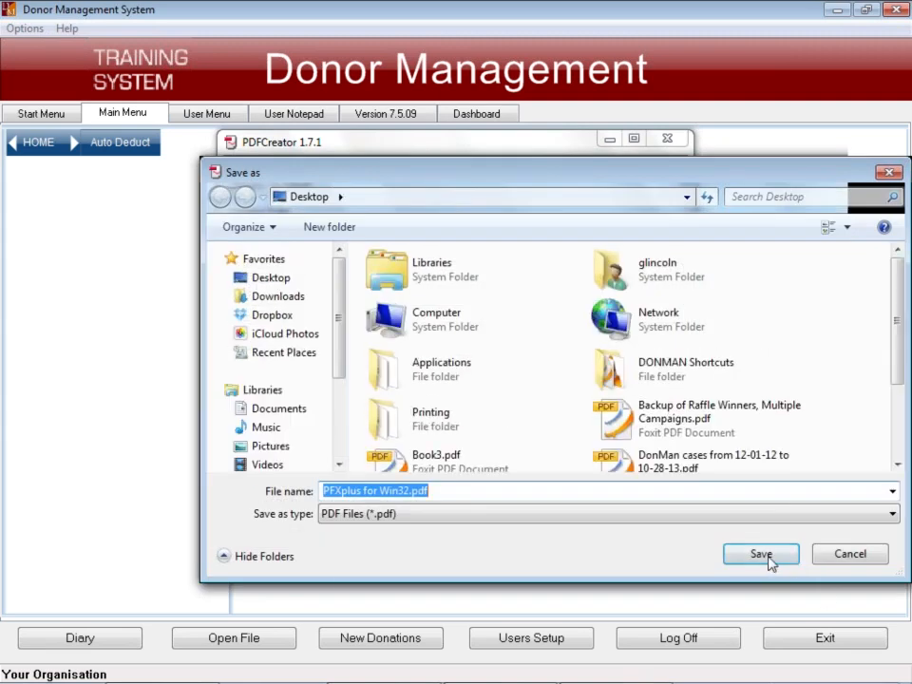
{"action": "left_click", "coordinate": [766, 555]}
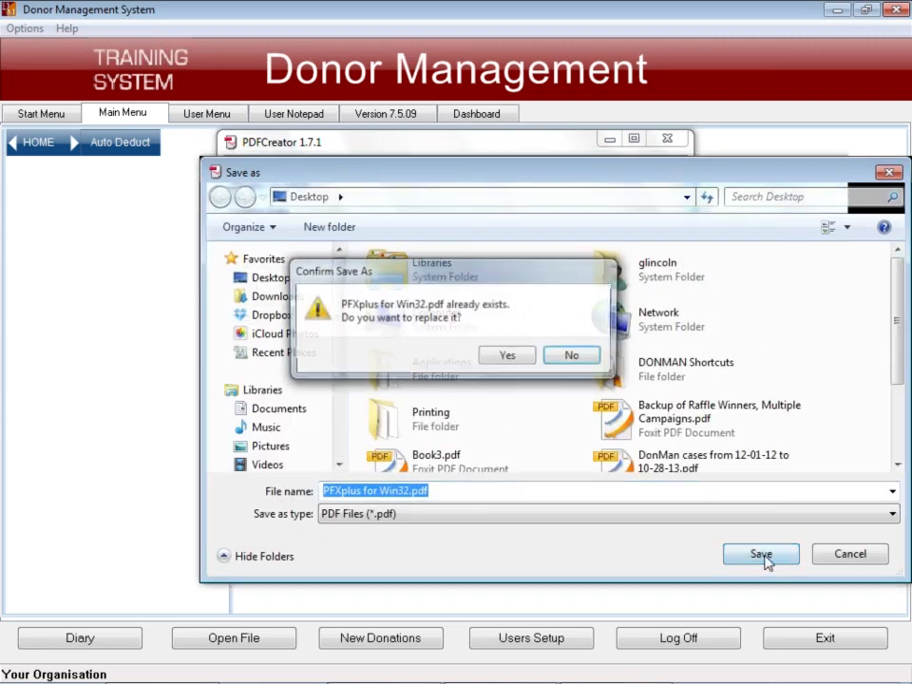
{"action": "left_click", "coordinate": [503, 361]}
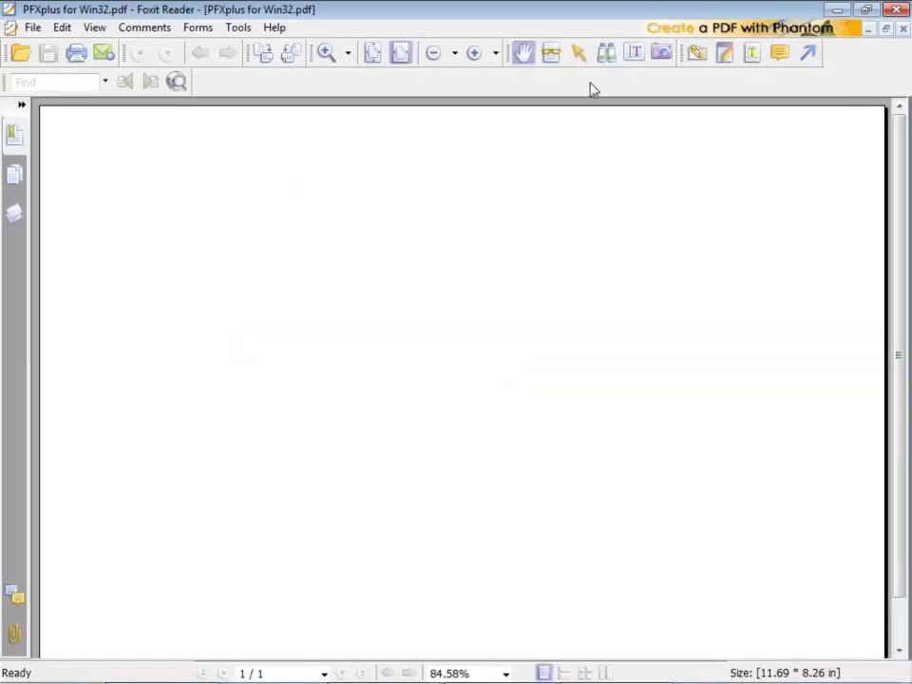
{"action": "left_click", "coordinate": [892, 10]}
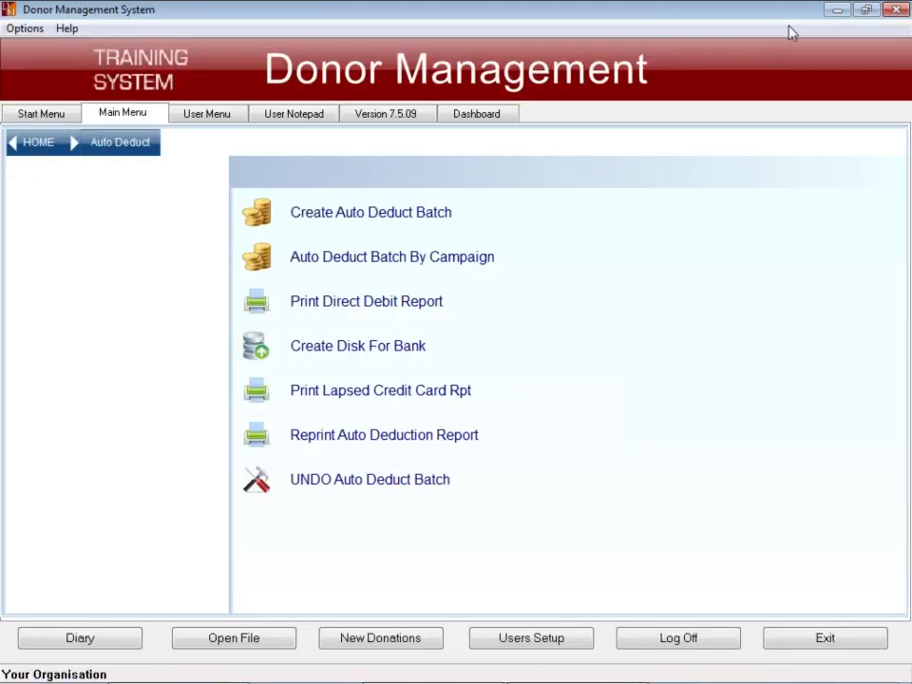
Open the stored report AUTODED1.PRN from the DMTRAIN folder, filtering the file list to Print Files (*.prn).
{"action": "left_click", "coordinate": [233, 645]}
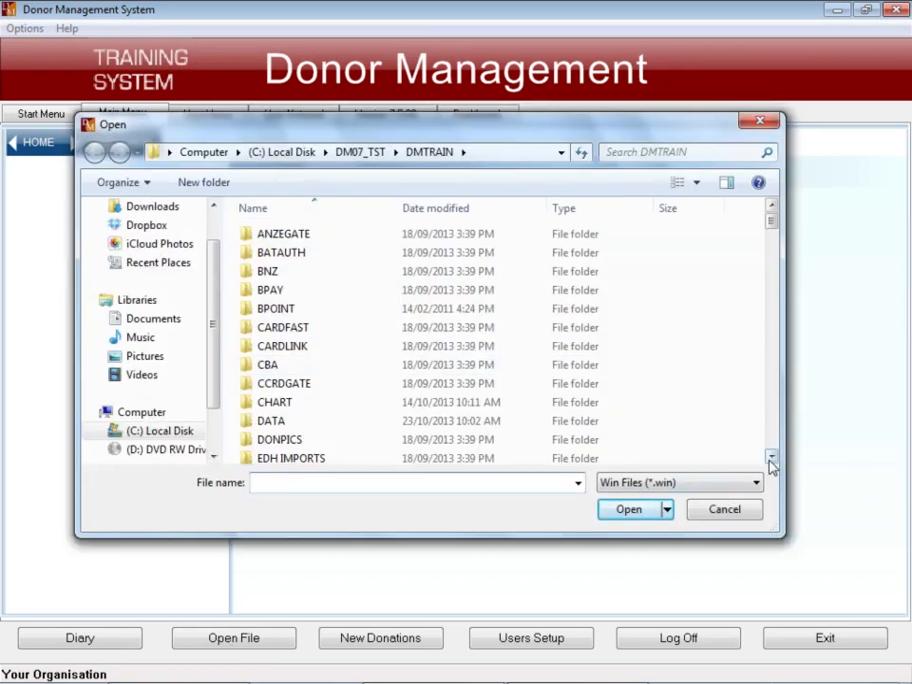
{"action": "left_click", "coordinate": [681, 484]}
{"action": "left_click", "coordinate": [609, 512]}
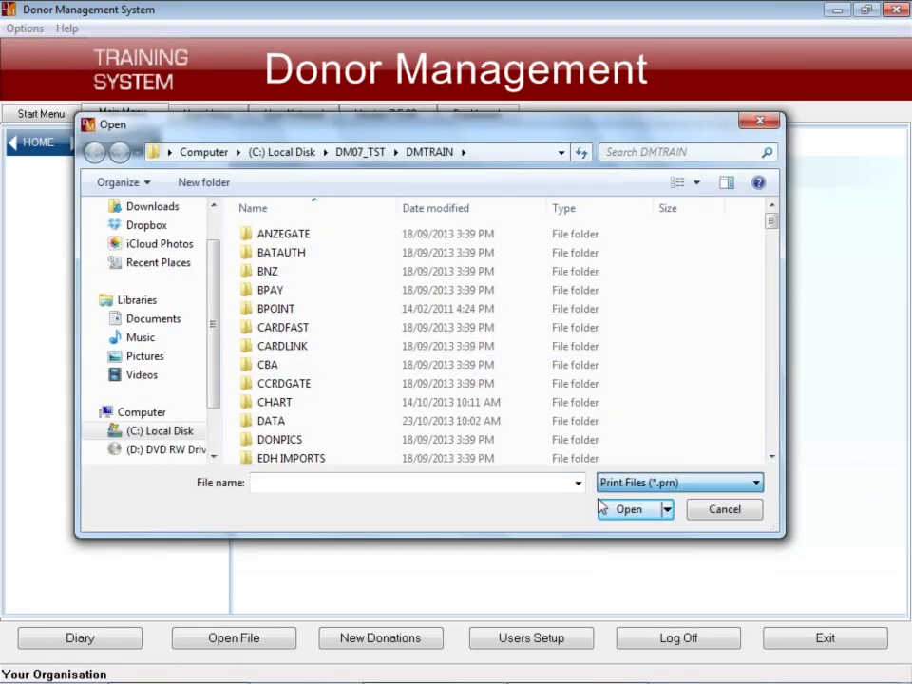
{"action": "left_click_drag", "start_coordinate": [771, 237], "coordinate": [774, 297]}
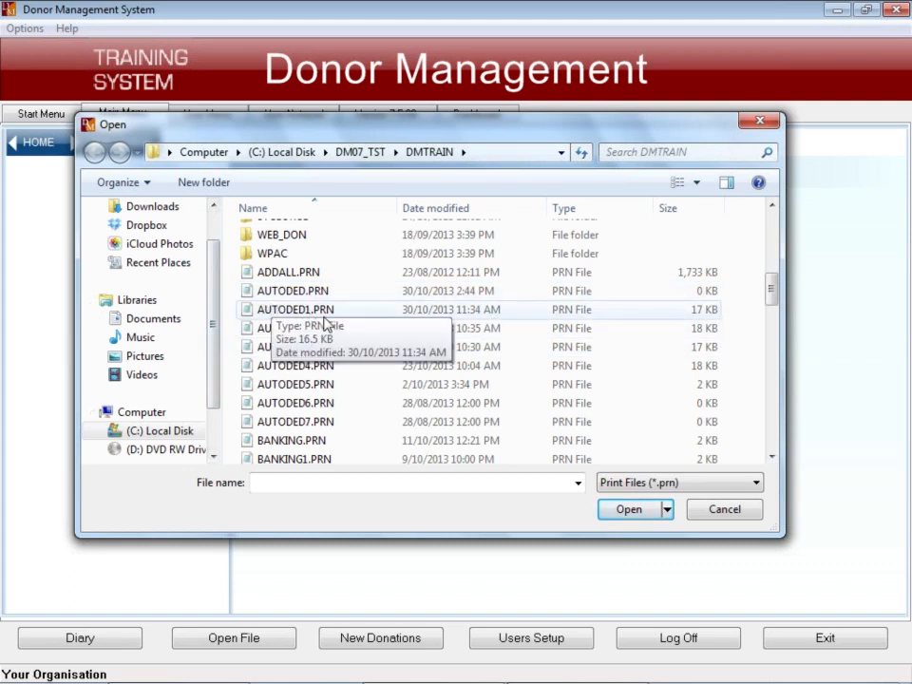
{"action": "double_click", "coordinate": [295, 310]}
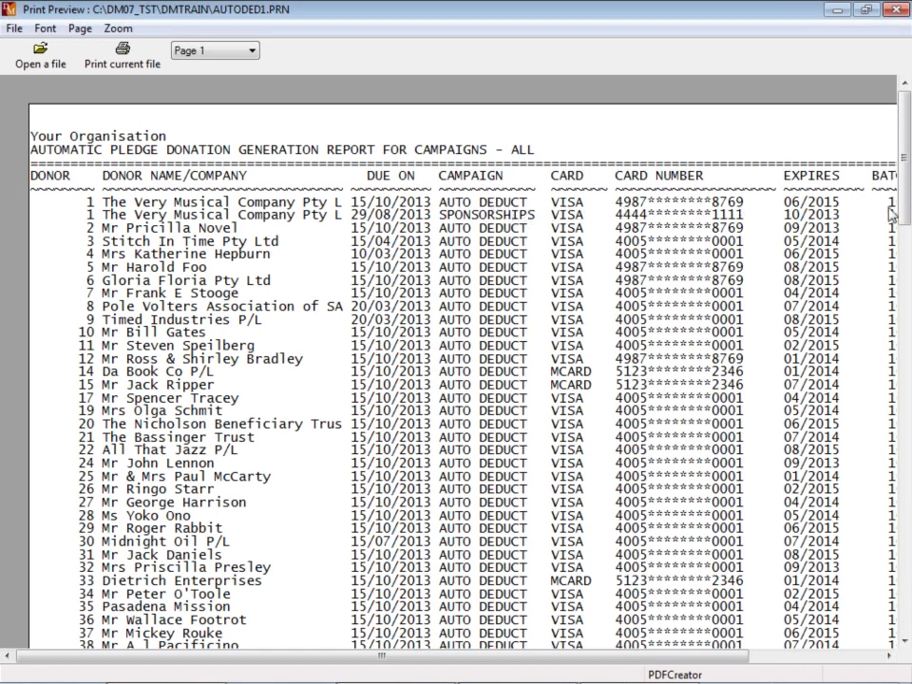
Examine the automatic pledge donation report across its columns and down through page 3, and close the preview.
{"action": "left_click", "coordinate": [887, 656]}
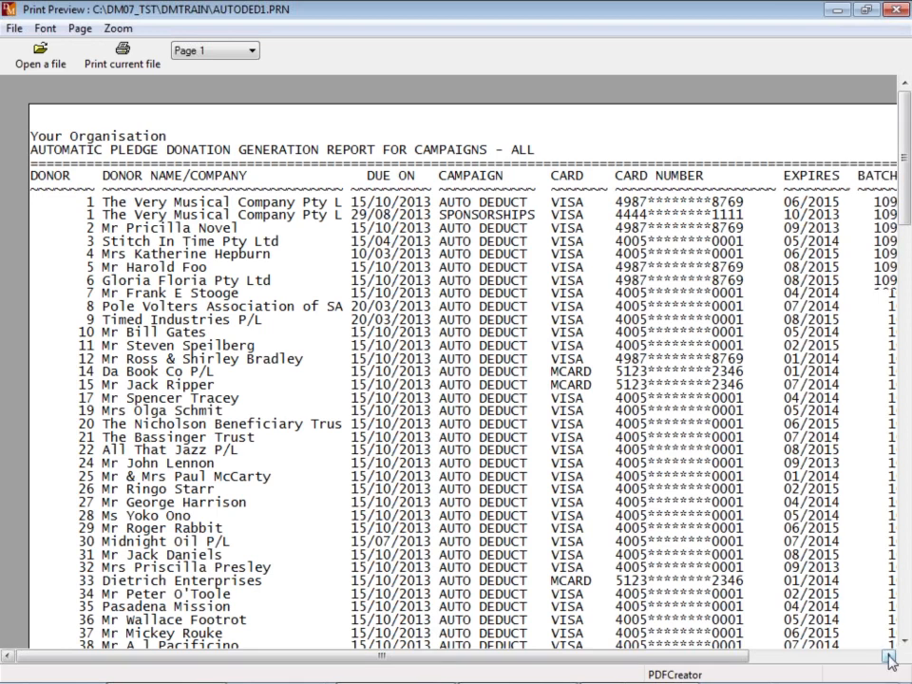
{"action": "left_click", "coordinate": [887, 656]}
{"action": "left_click", "coordinate": [887, 656]}
{"action": "left_click", "coordinate": [887, 656]}
{"action": "left_click", "coordinate": [887, 656]}
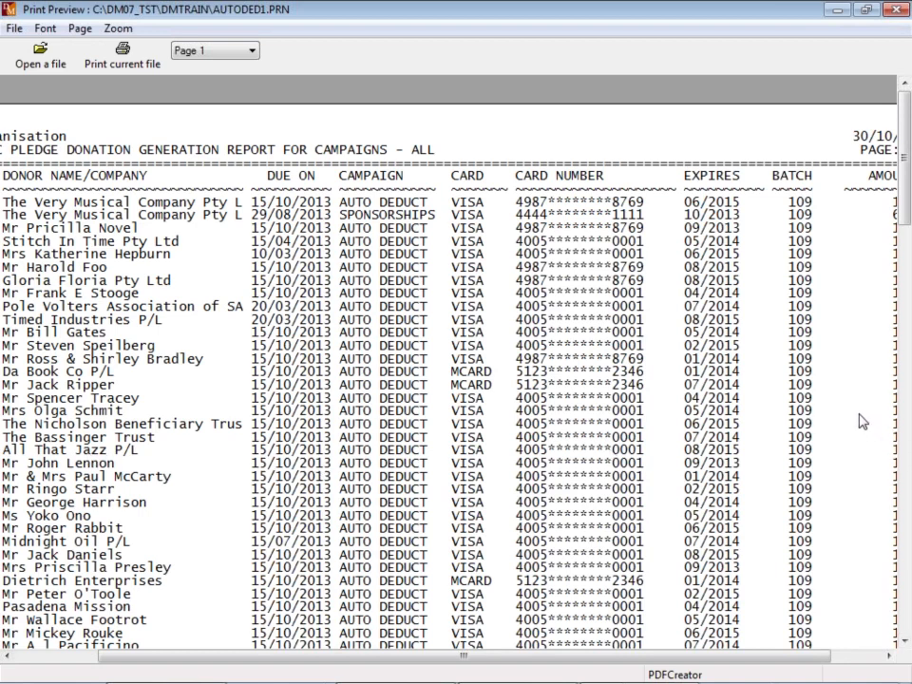
{"action": "scroll", "coordinate": [861, 420], "scroll_direction": "down", "scroll_amount": 12}
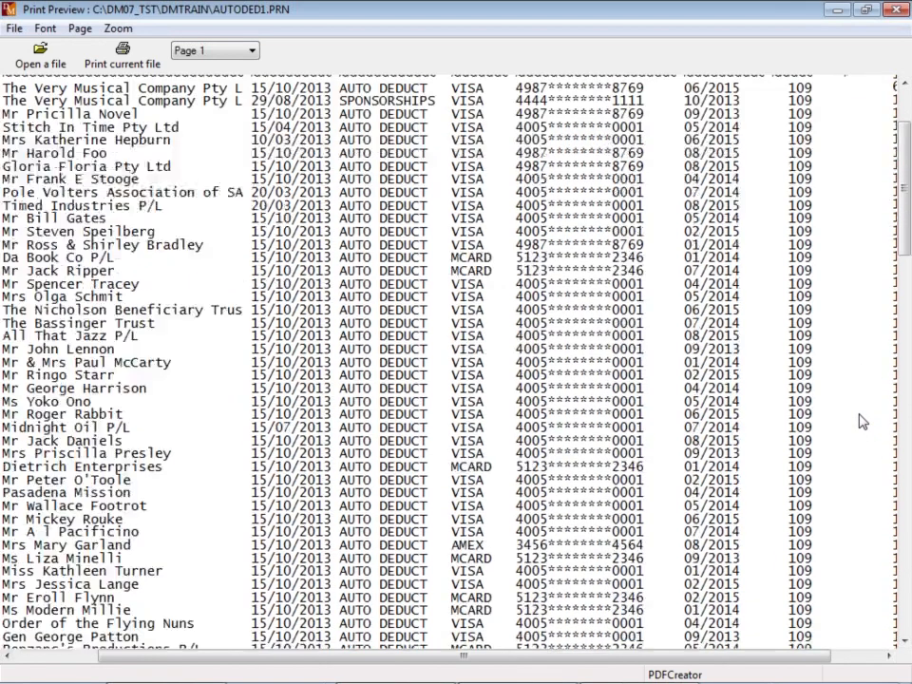
{"action": "scroll", "coordinate": [861, 420], "scroll_direction": "down", "scroll_amount": 10}
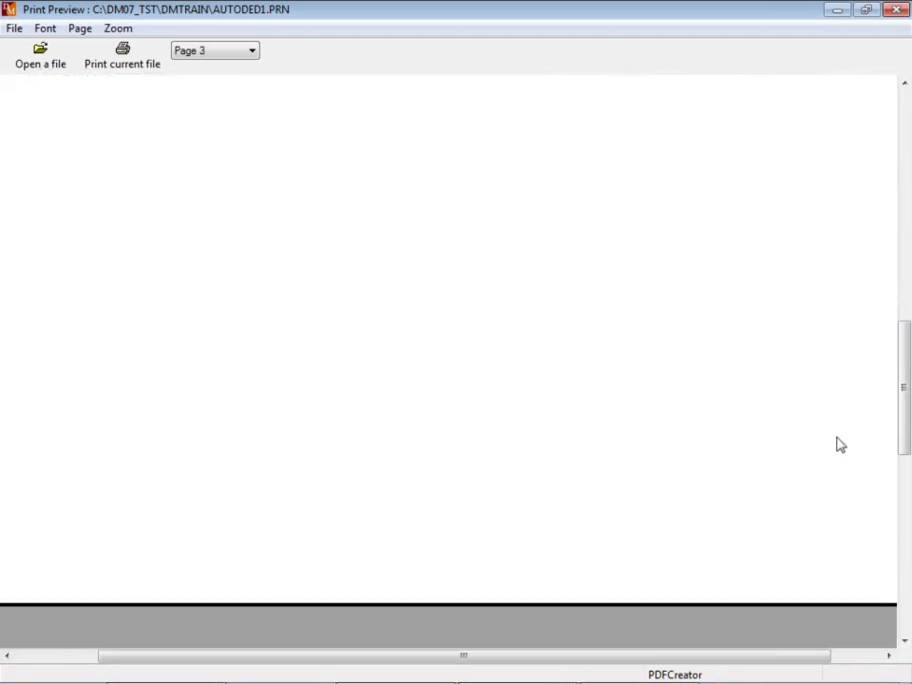
{"action": "scroll", "coordinate": [820, 454], "scroll_direction": "down", "scroll_amount": 9}
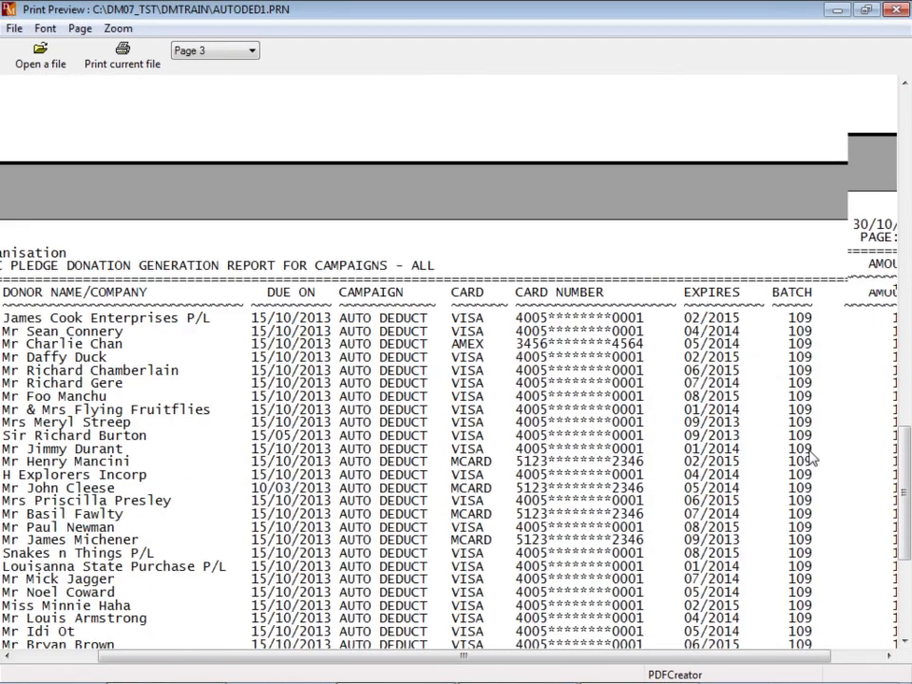
{"action": "scroll", "coordinate": [777, 454], "scroll_direction": "down", "scroll_amount": 5}
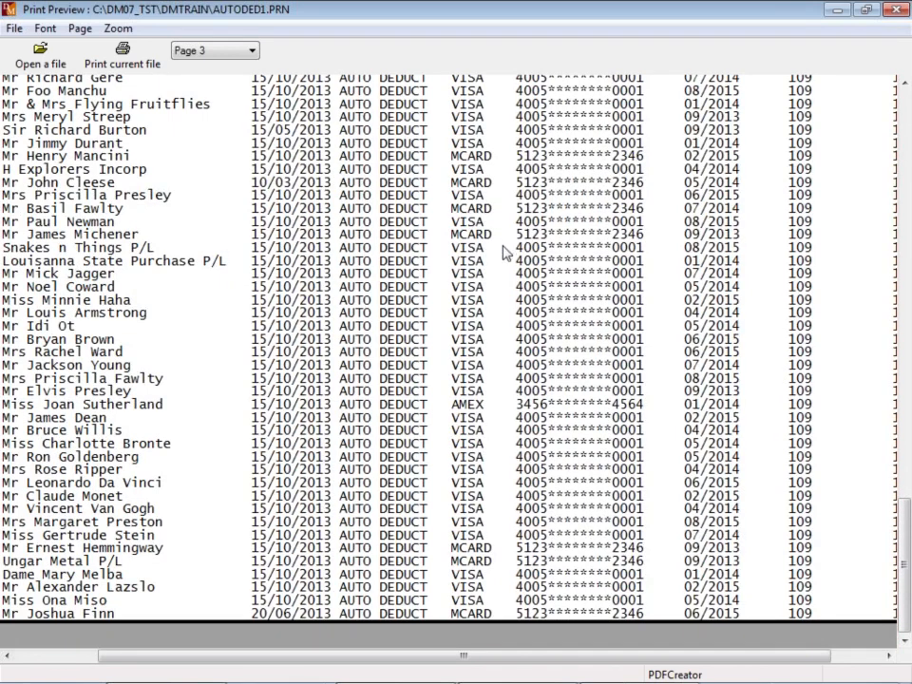
{"action": "left_click", "coordinate": [892, 9]}
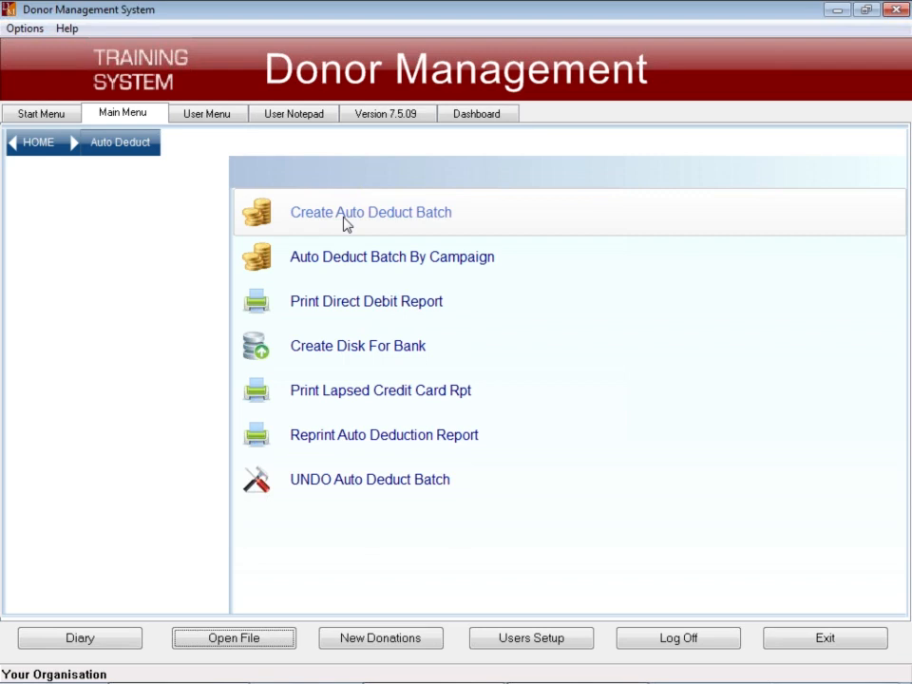
Open the first donor's record, examine the donor's pledge details, and exit the donor entry screen.
{"action": "left_click", "coordinate": [40, 115]}
{"action": "left_click", "coordinate": [252, 415]}
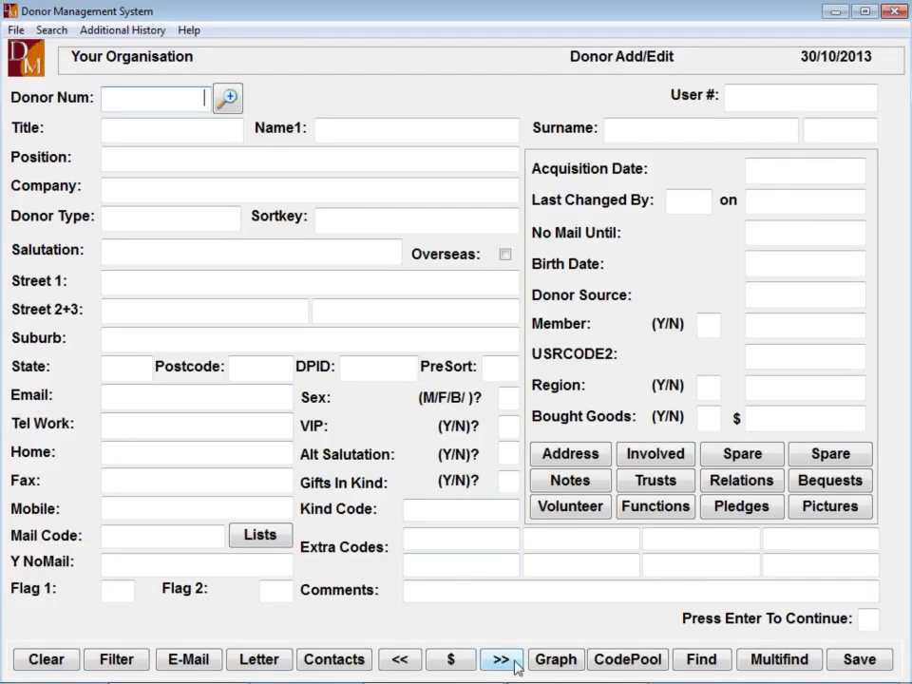
{"action": "left_click", "coordinate": [501, 658]}
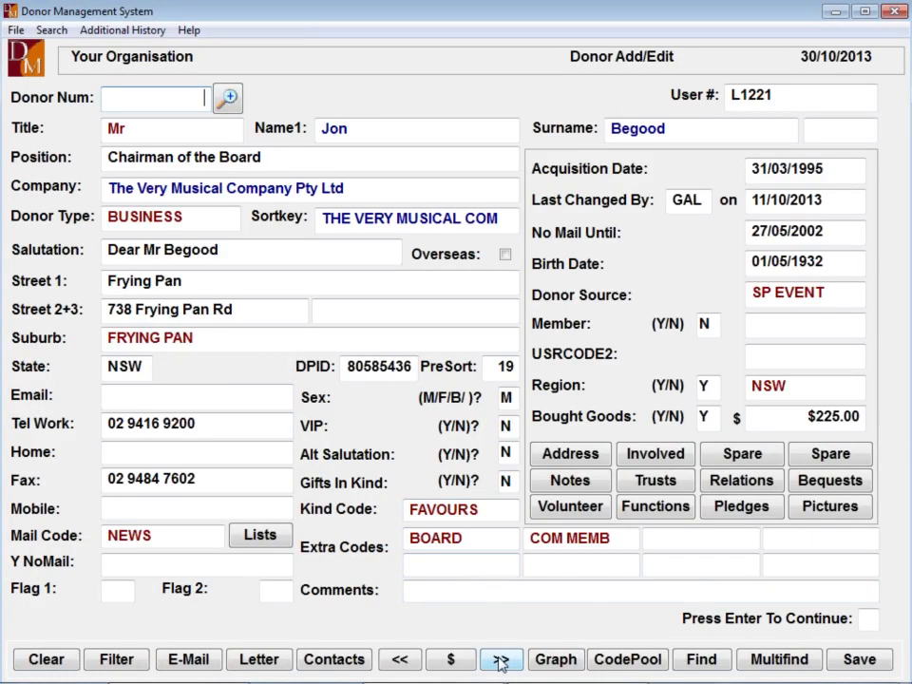
{"action": "left_click", "coordinate": [747, 508]}
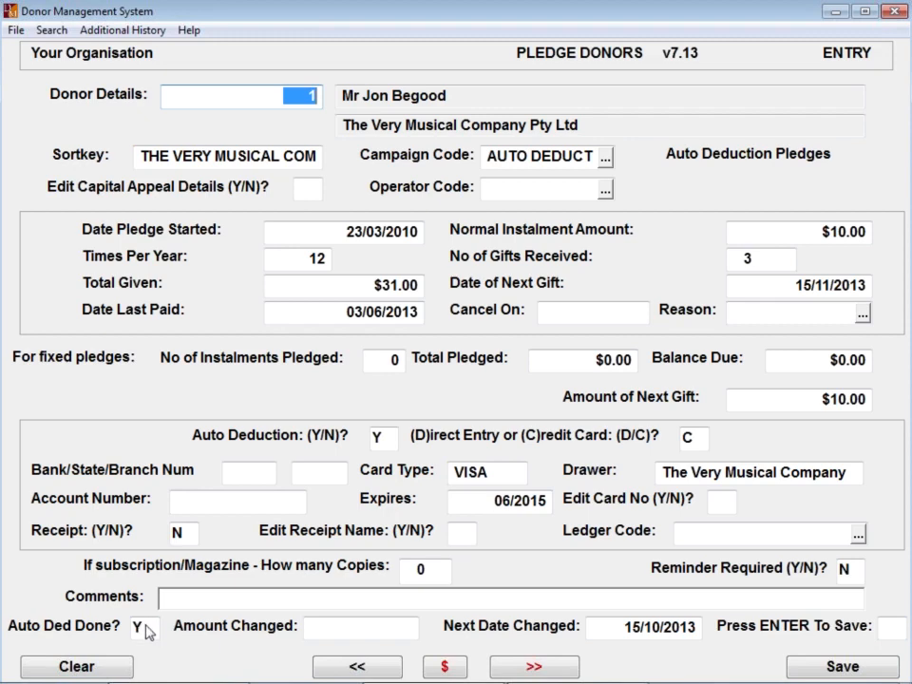
{"action": "key", "text": "Escape"}
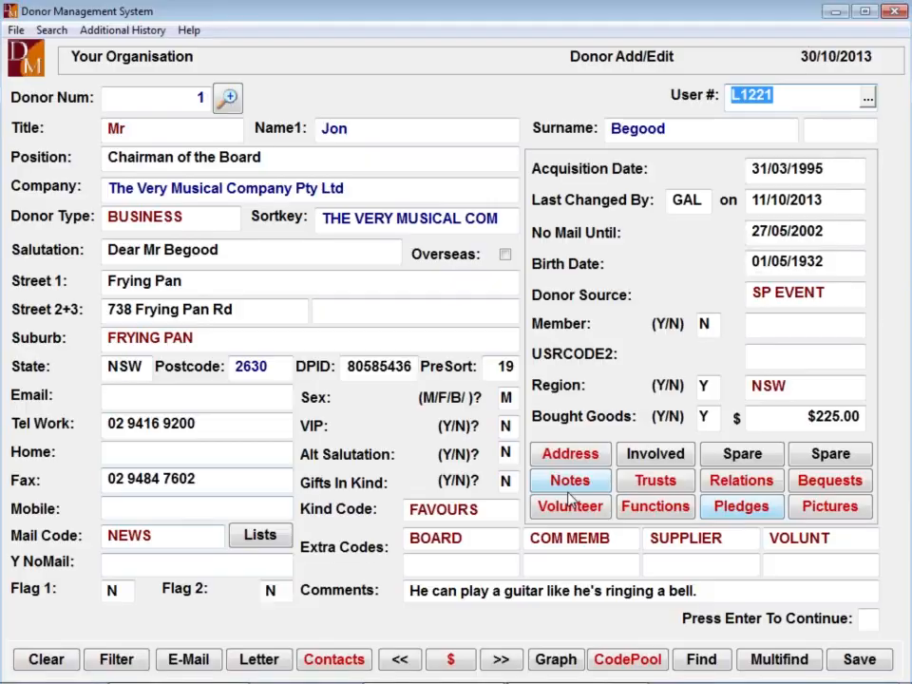
{"action": "key", "text": "Escape"}
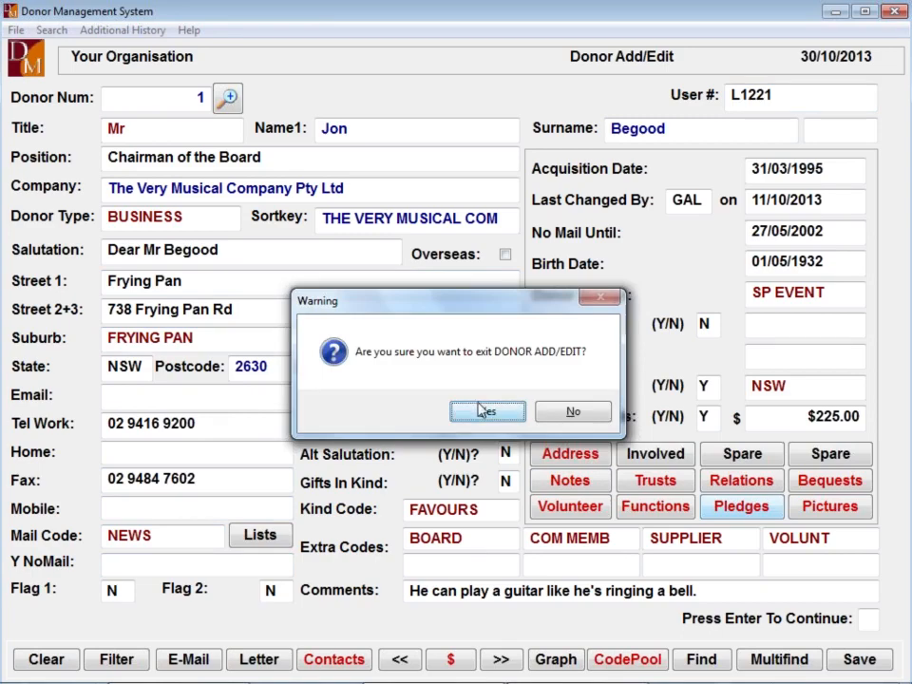
{"action": "left_click", "coordinate": [484, 414]}
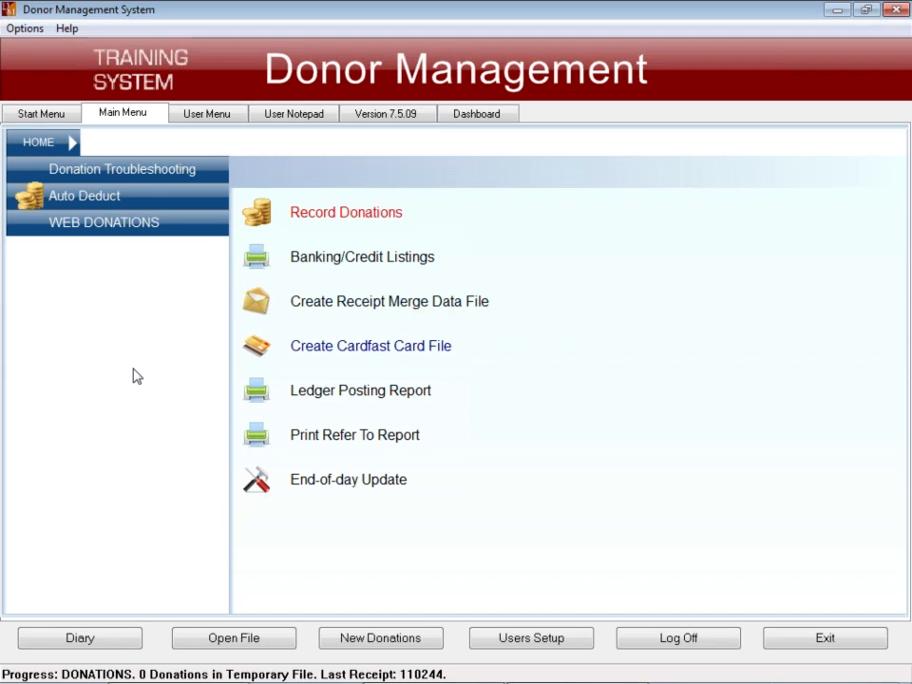
Run the Donor Management program "massup fred" by entering its name in the program prompt.
{"action": "left_click", "coordinate": [206, 115]}
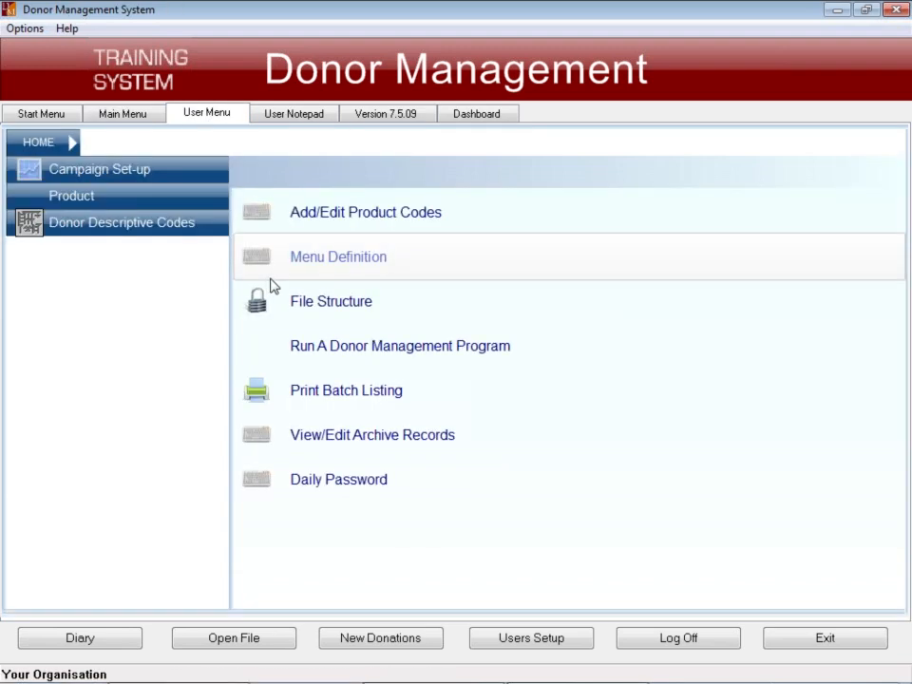
{"action": "left_click", "coordinate": [370, 349]}
{"action": "left_click", "coordinate": [433, 437]}
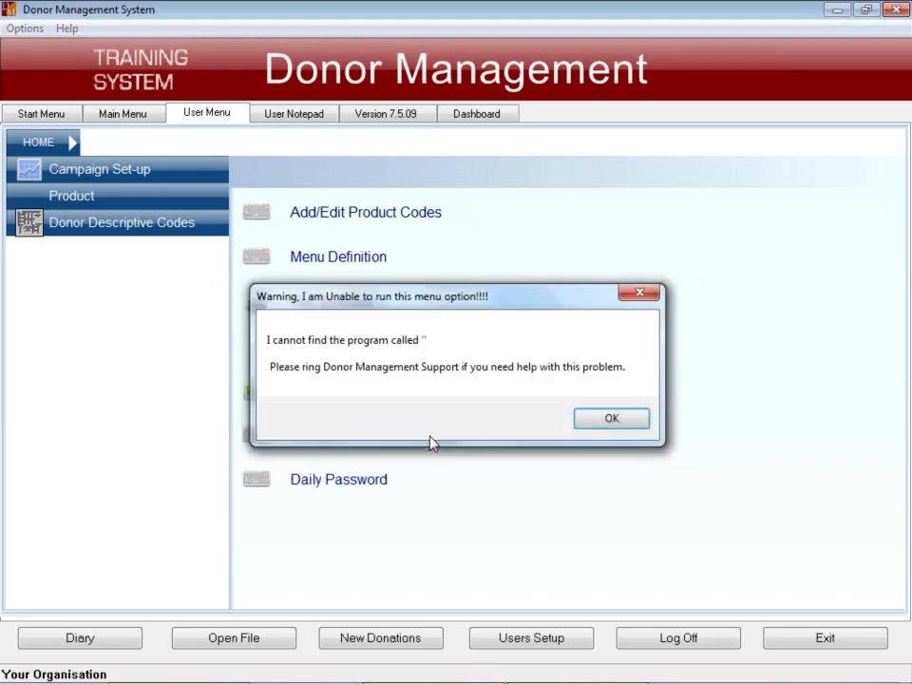
{"action": "left_click", "coordinate": [610, 419]}
{"action": "left_click", "coordinate": [376, 349]}
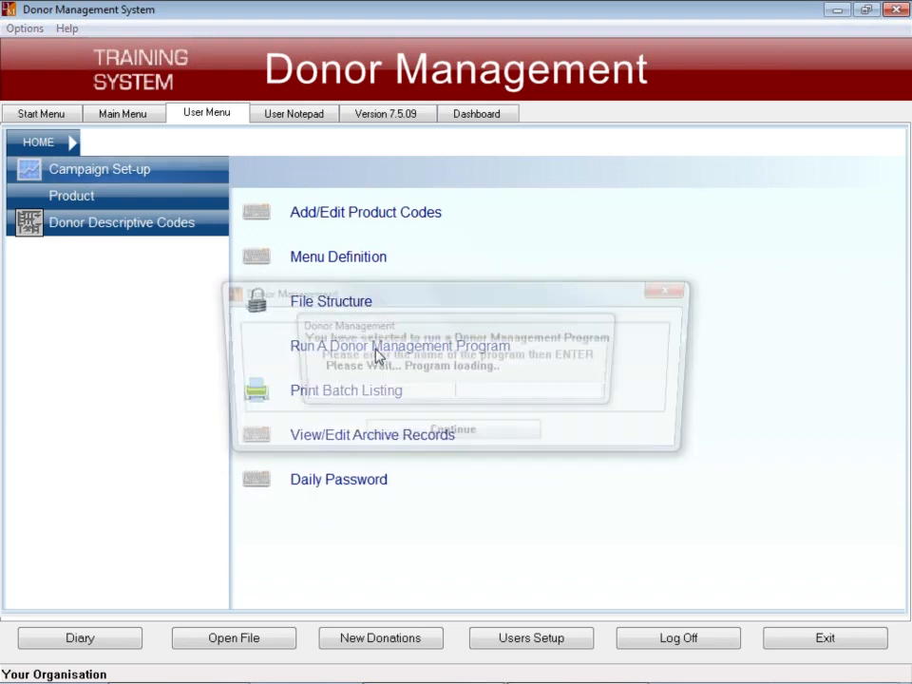
{"action": "type", "text": "massup[ fred"}
{"action": "key", "text": "Return"}
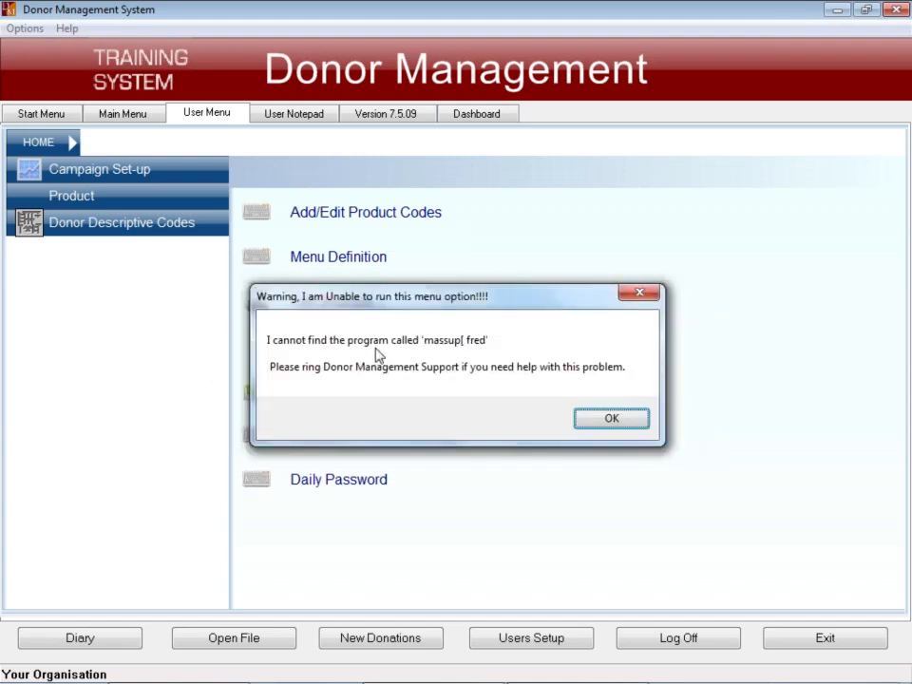
{"action": "key", "text": "Return"}
{"action": "left_click", "coordinate": [377, 347]}
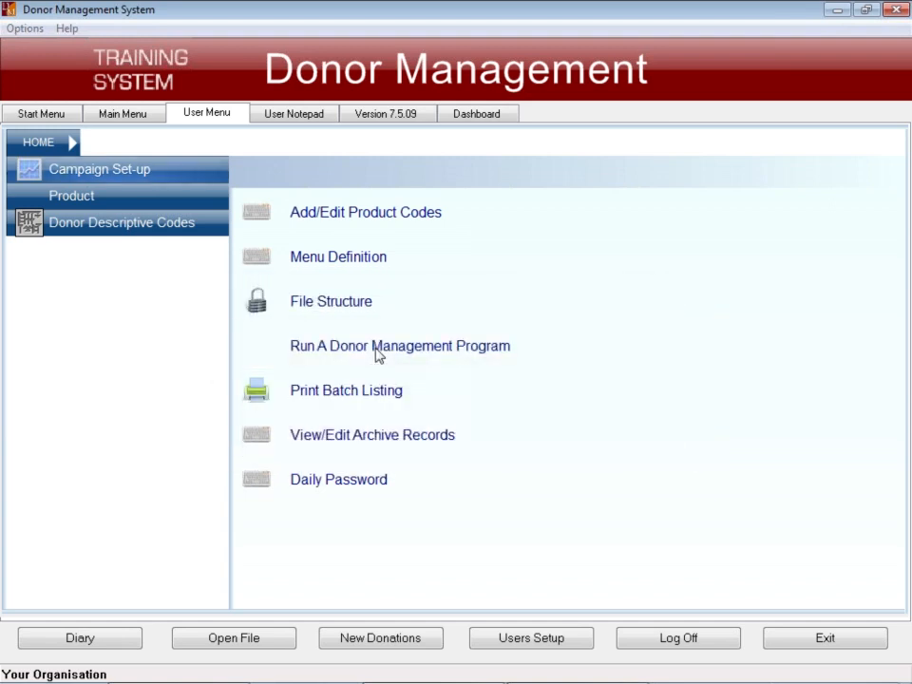
{"action": "type", "text": "massup fred"}
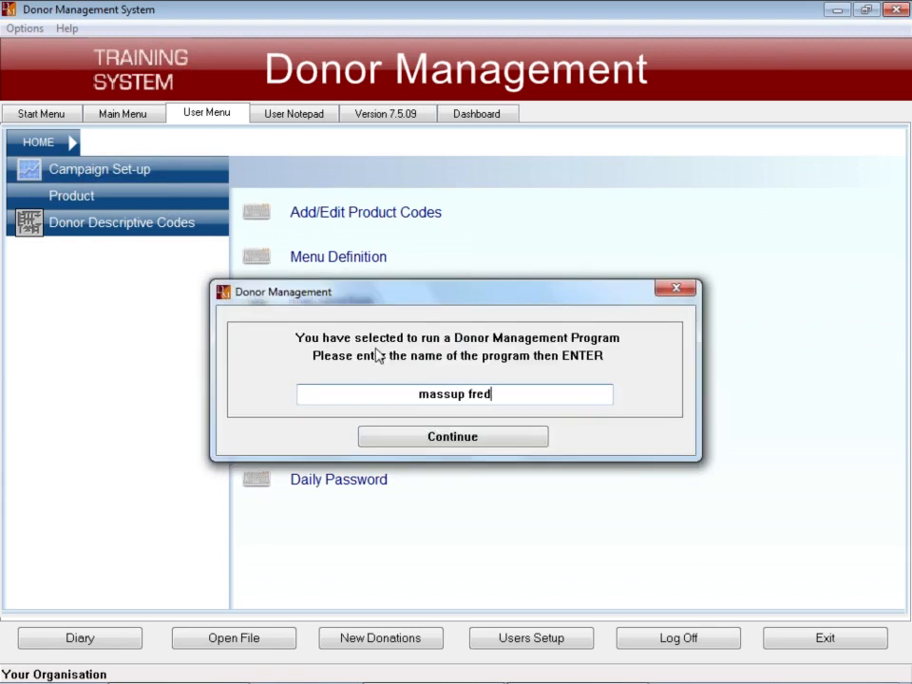
{"action": "key", "text": "Return"}
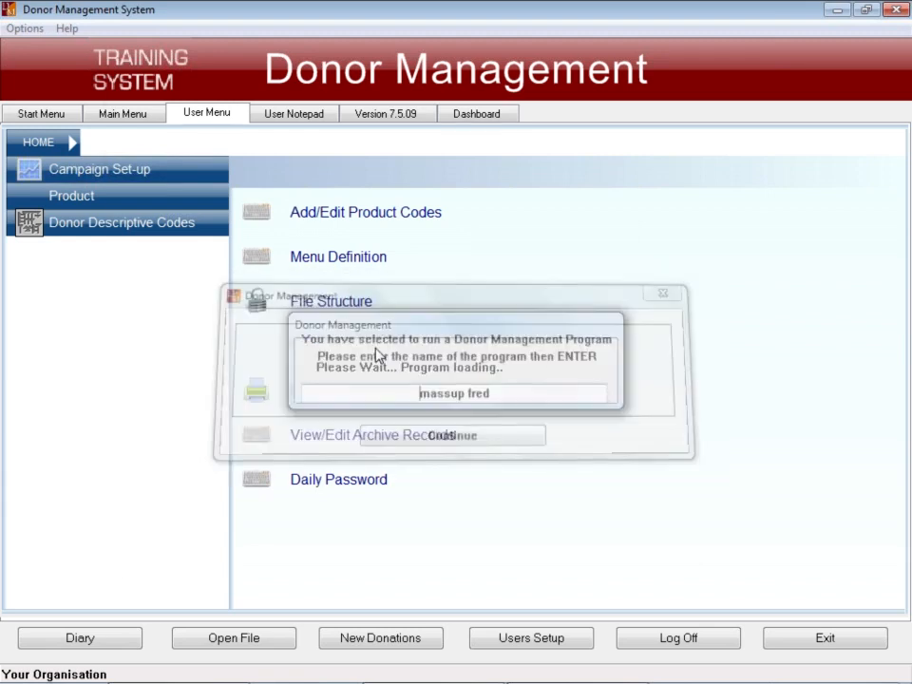
Confirm that a backup has been done (Y) and choose PLEDGE as the file to update, with no selection file.
{"action": "type", "text": "Y"}
{"action": "key", "text": "Return"}
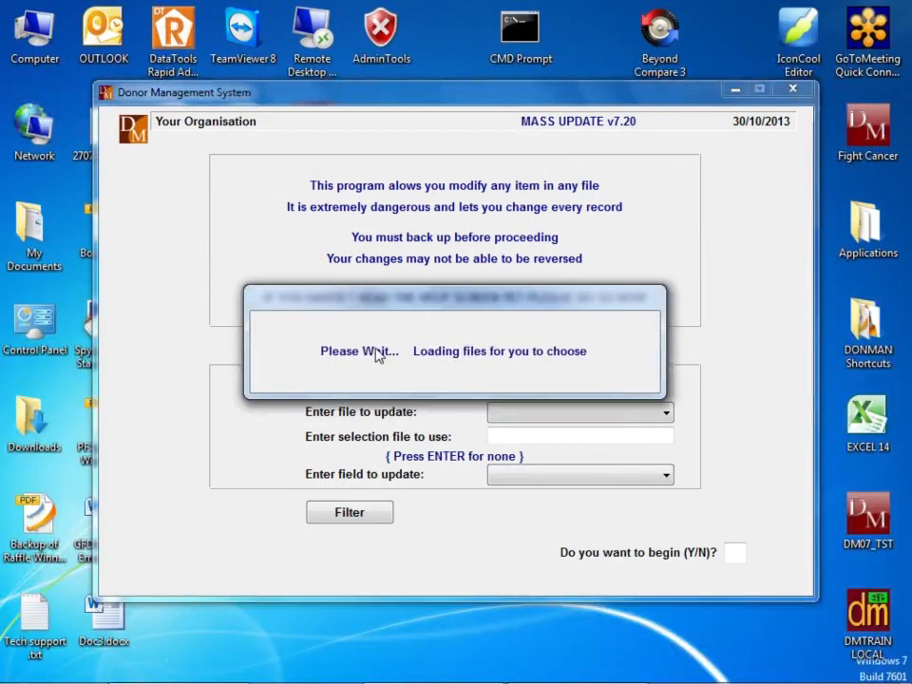
{"action": "key", "text": "p"}
{"action": "key", "text": "Return"}
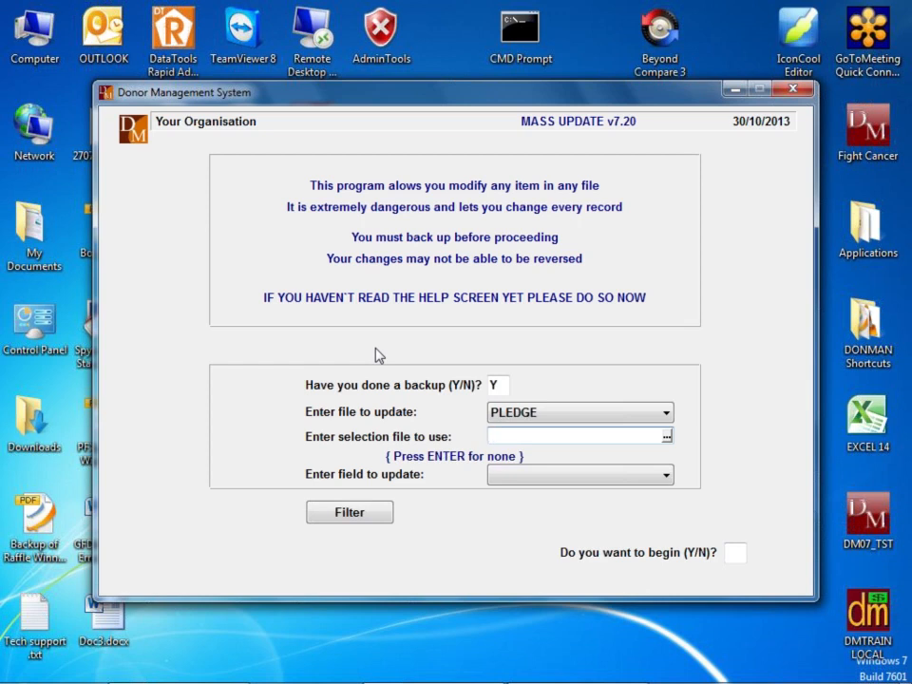
{"action": "key", "text": "Return"}
Choose AUTO DONE as the field to update and confirm that the mass update should begin (Y).
{"action": "key", "text": "Down"}
{"action": "key", "text": "Down"}
{"action": "key", "text": "Down"}
{"action": "key", "text": "Down"}
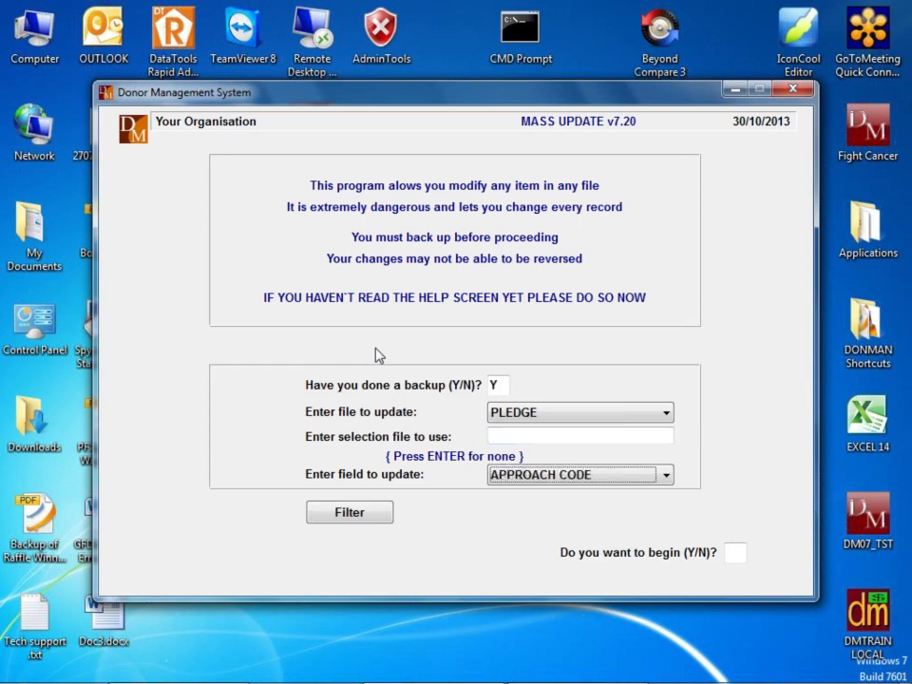
{"action": "key", "text": "Down"}
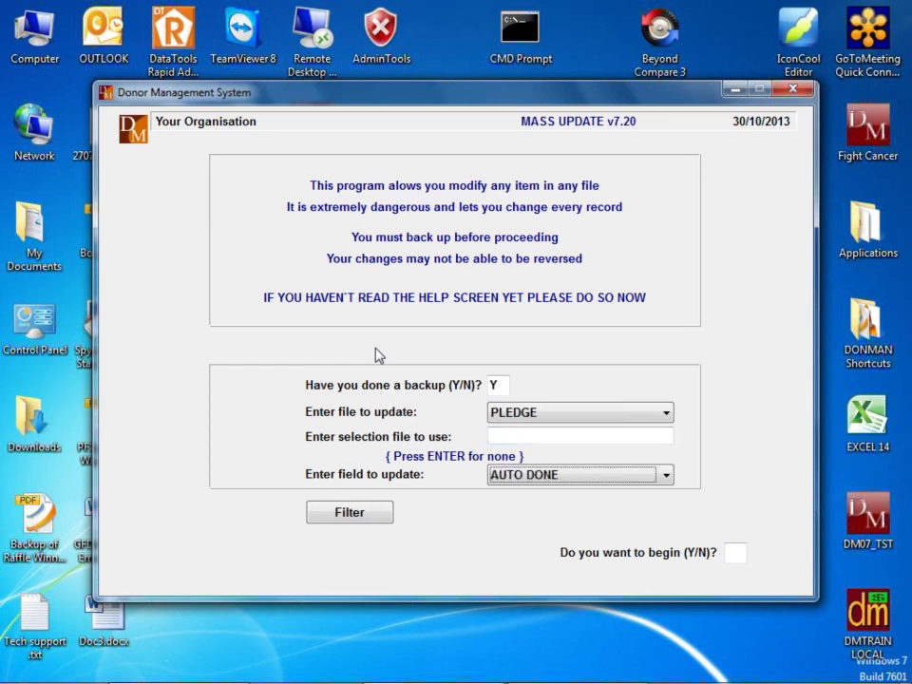
{"action": "key", "text": "Return"}
{"action": "type", "text": "Y"}
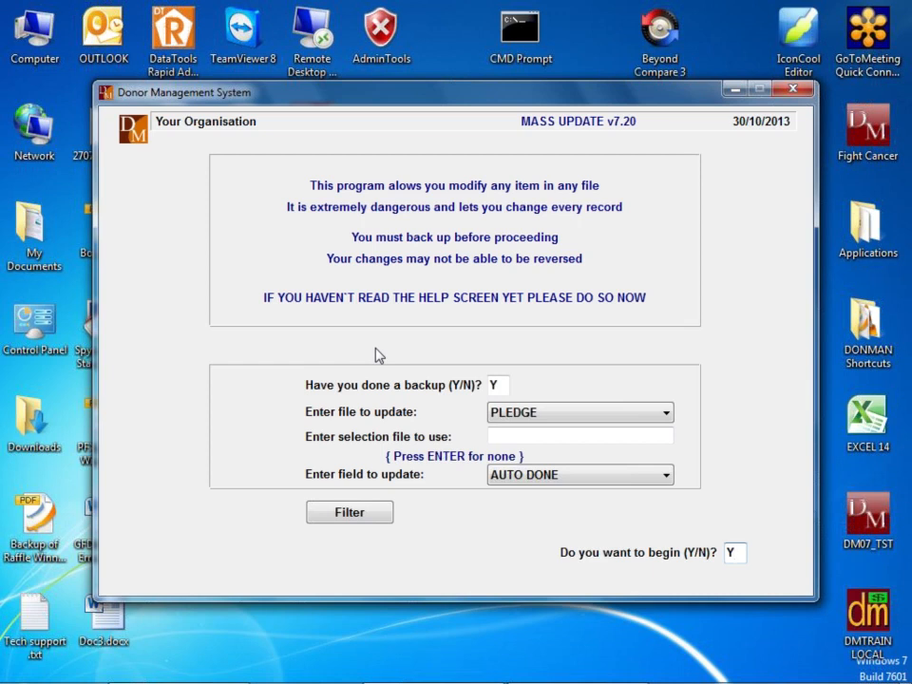
{"action": "key", "text": "Return"}
Run the mass update changing AUTO DONE from Y to N with no campaign code, and close its report preview.
{"action": "type", "text": "Y"}
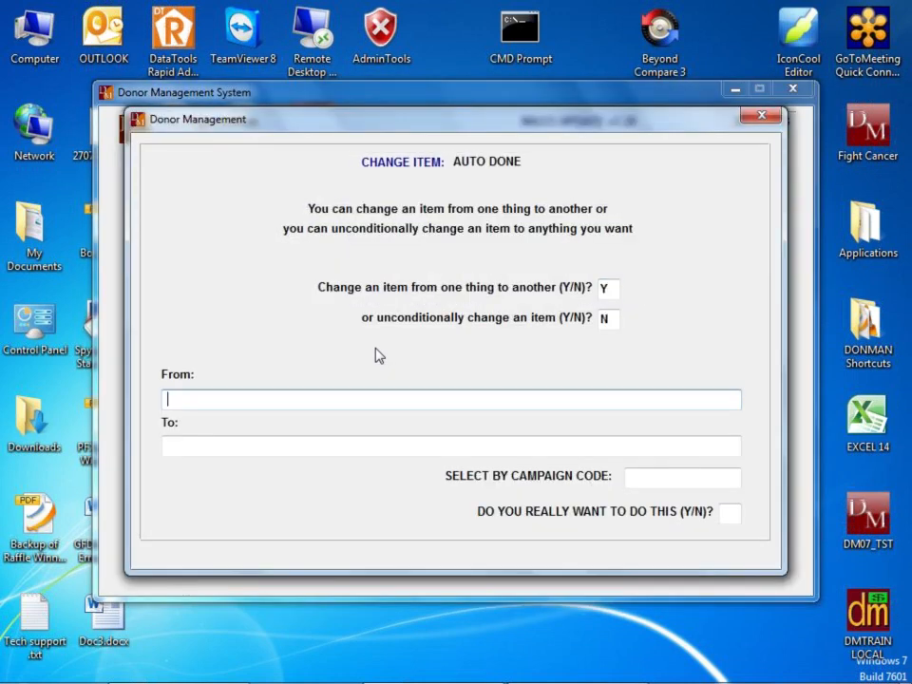
{"action": "type", "text": "NY"}
{"action": "type", "text": "N"}
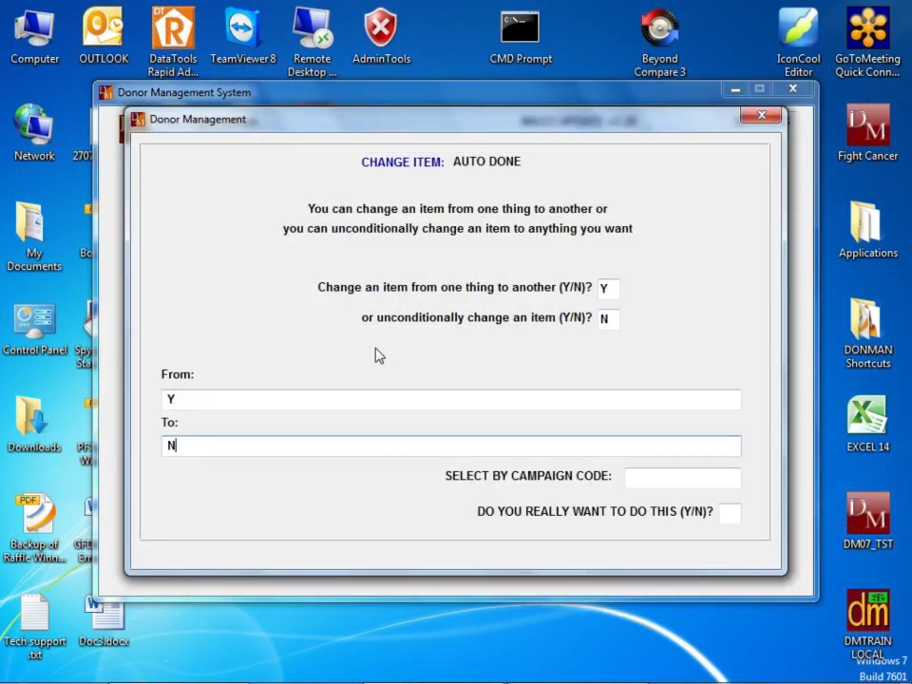
{"action": "key", "text": "Return"}
{"action": "key", "text": "Return"}
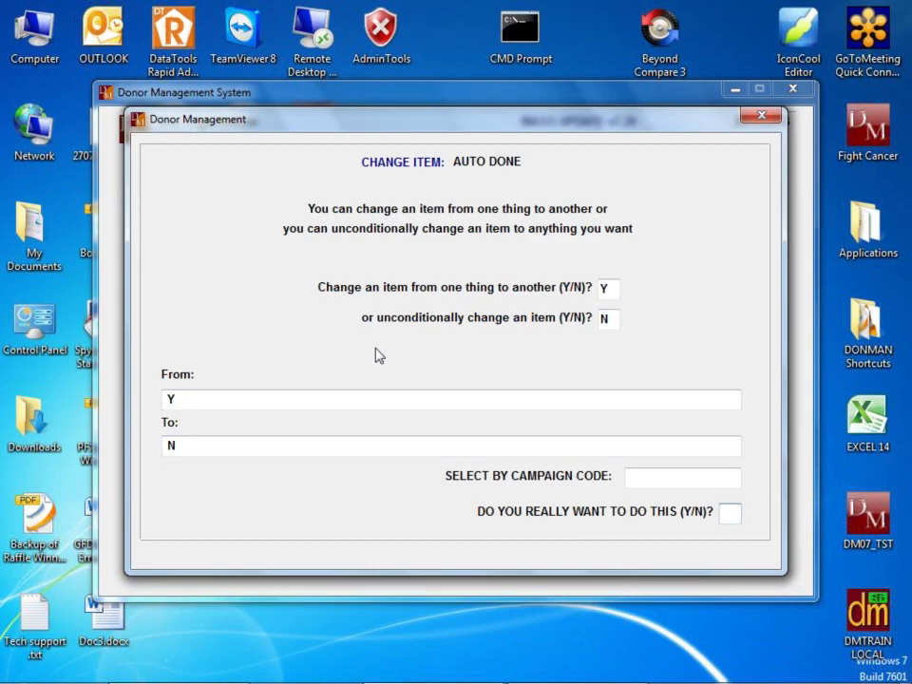
{"action": "key", "text": "Return"}
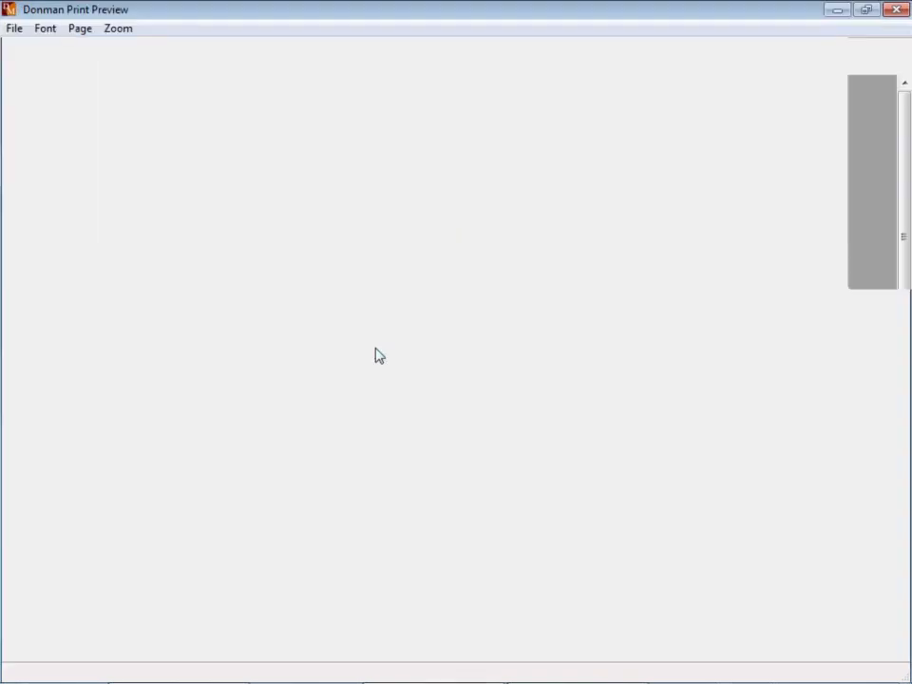
{"action": "scroll", "coordinate": [385, 494], "scroll_direction": "down", "scroll_amount": 3}
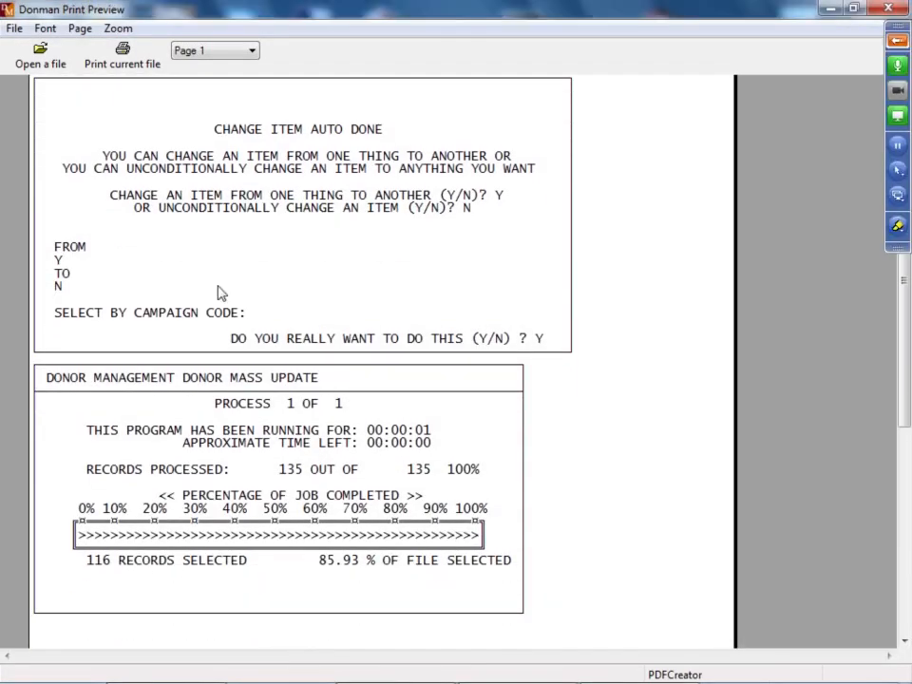
{"action": "key", "text": "Escape"}
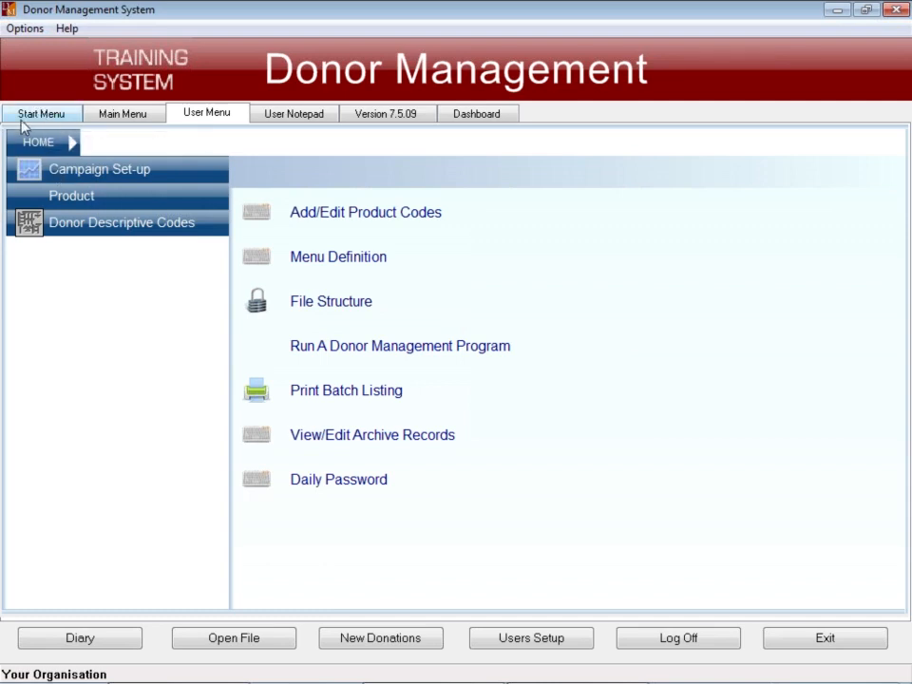
Start a new auto deduct batch with campaign selection N and processing C, keeping receipts at N and credit card banking at Y.
{"action": "left_click", "coordinate": [43, 111]}
{"action": "left_click", "coordinate": [123, 113]}
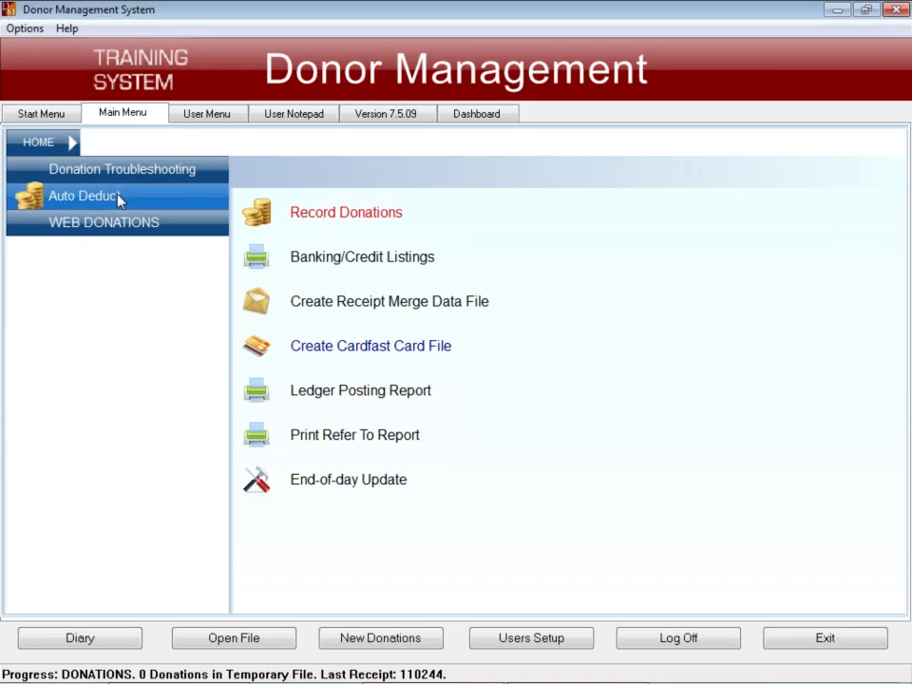
{"action": "left_click", "coordinate": [118, 197]}
{"action": "left_click", "coordinate": [325, 211]}
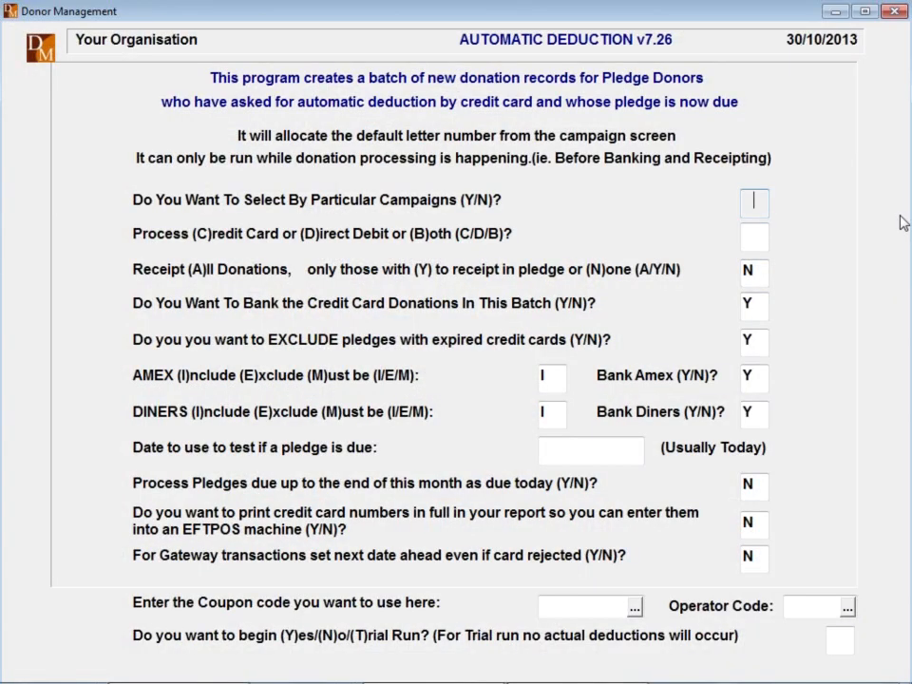
{"action": "type", "text": "N"}
{"action": "key", "text": "Return"}
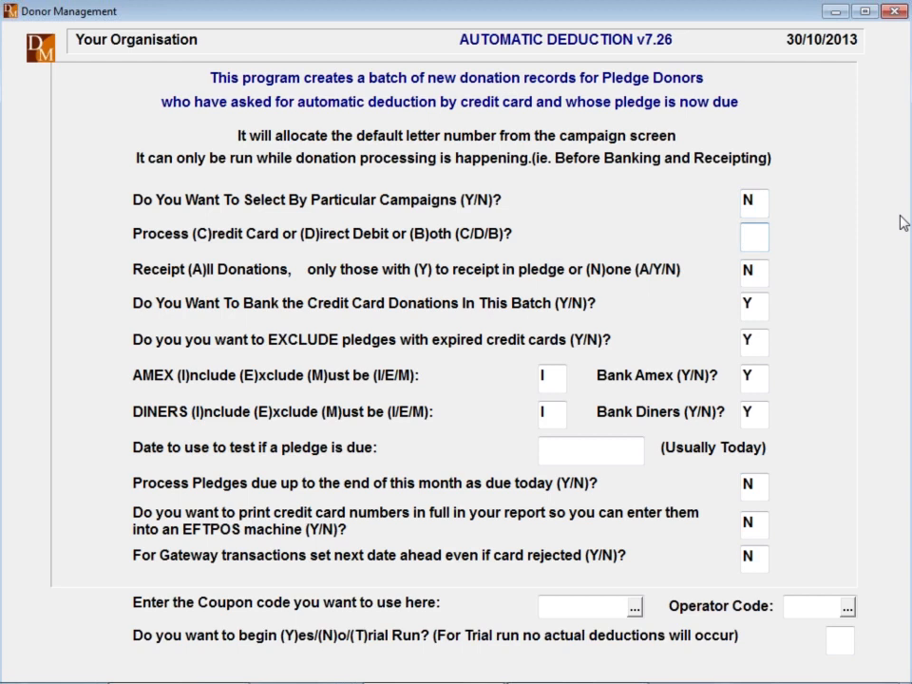
{"action": "type", "text": "C"}
{"action": "key", "text": "Return"}
{"action": "key", "text": "Return"}
{"action": "key", "text": "Return"}
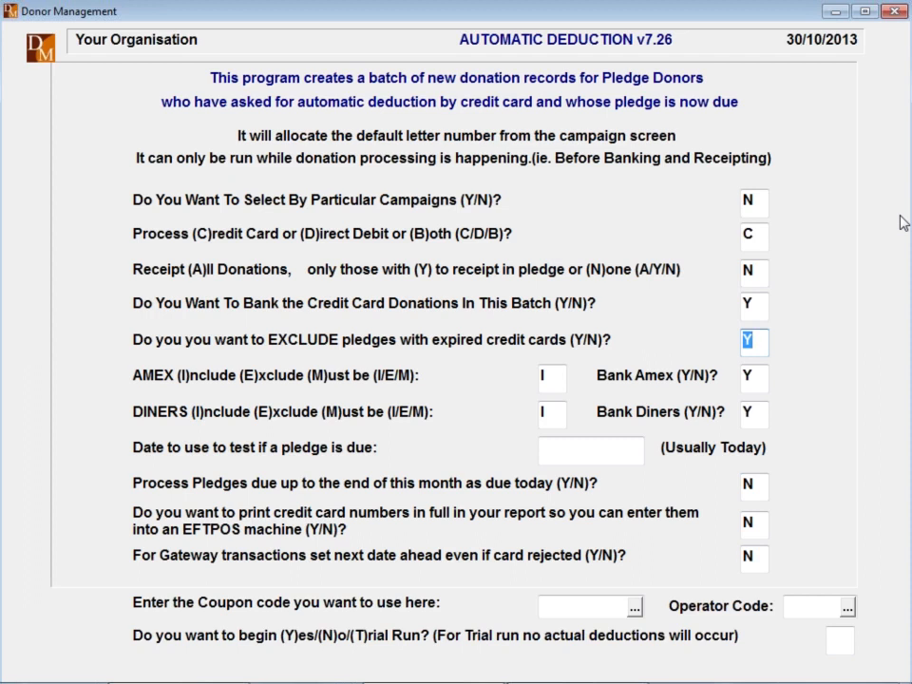
Accept the default card options, the 30/10/2013 due test date and the remaining settings, and fill in the operator code.
{"action": "key", "text": "Return"}
{"action": "key", "text": "Return"}
{"action": "key", "text": "Return"}
{"action": "key", "text": "Return"}
{"action": "key", "text": "Return"}
{"action": "key", "text": "Return"}
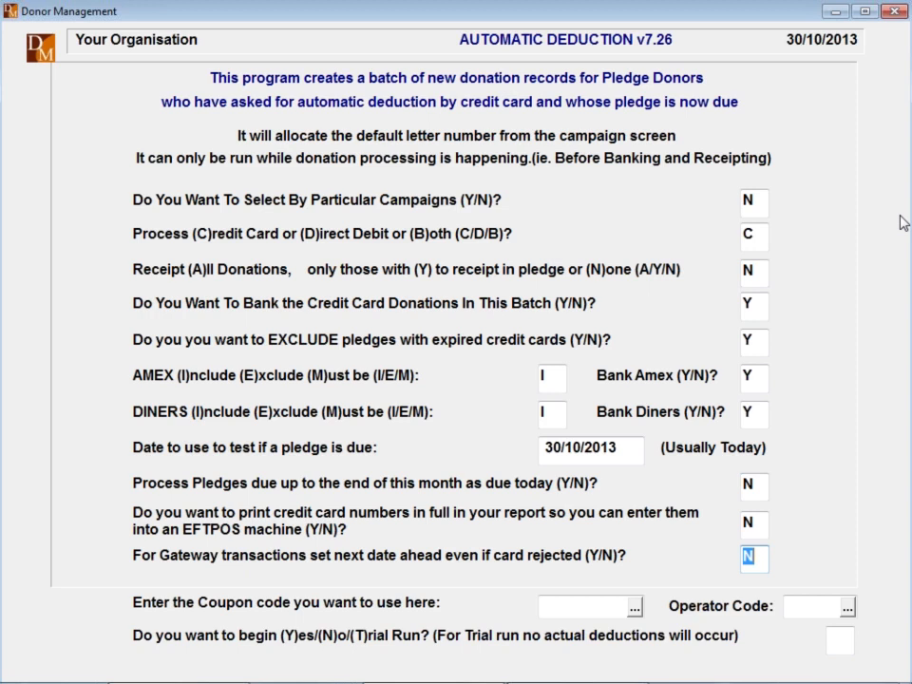
{"action": "key", "text": "Return"}
{"action": "key", "text": "Return"}
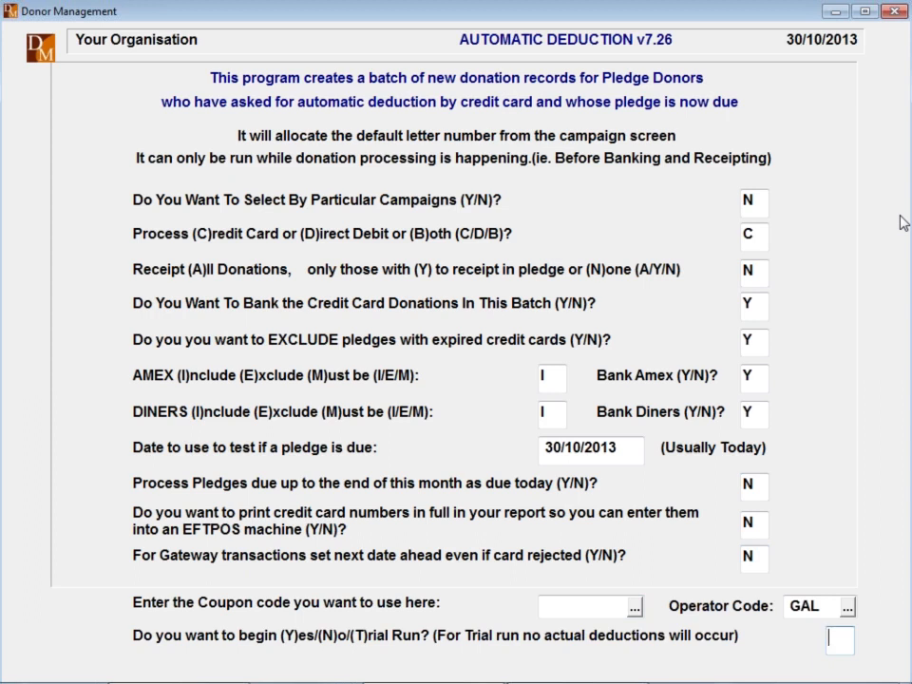
{"action": "key", "text": "Return"}
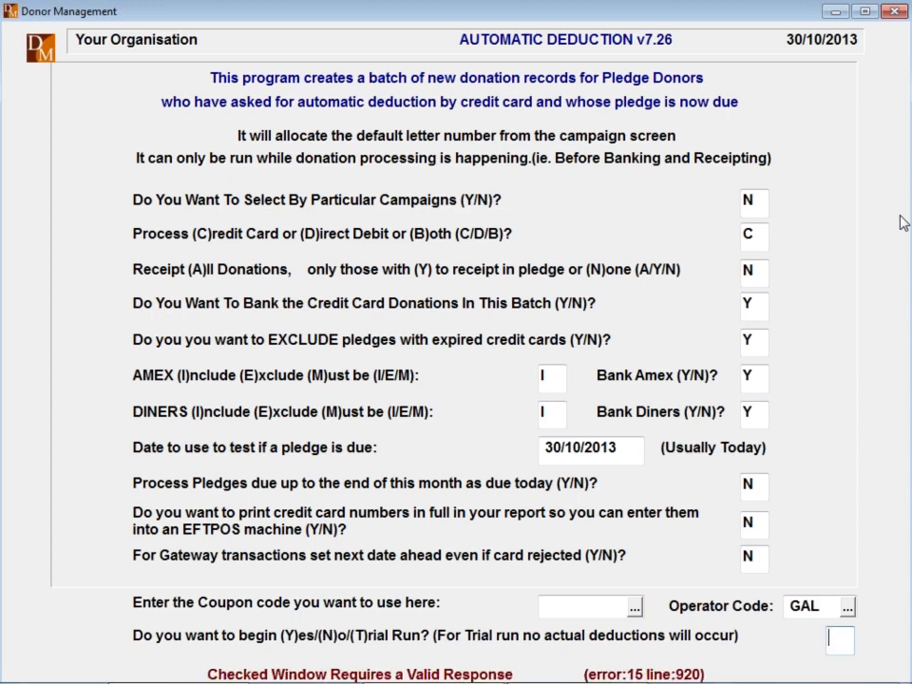
Go back and change the date used to test whether a pledge is due.
{"action": "key", "text": "shift+Tab"}
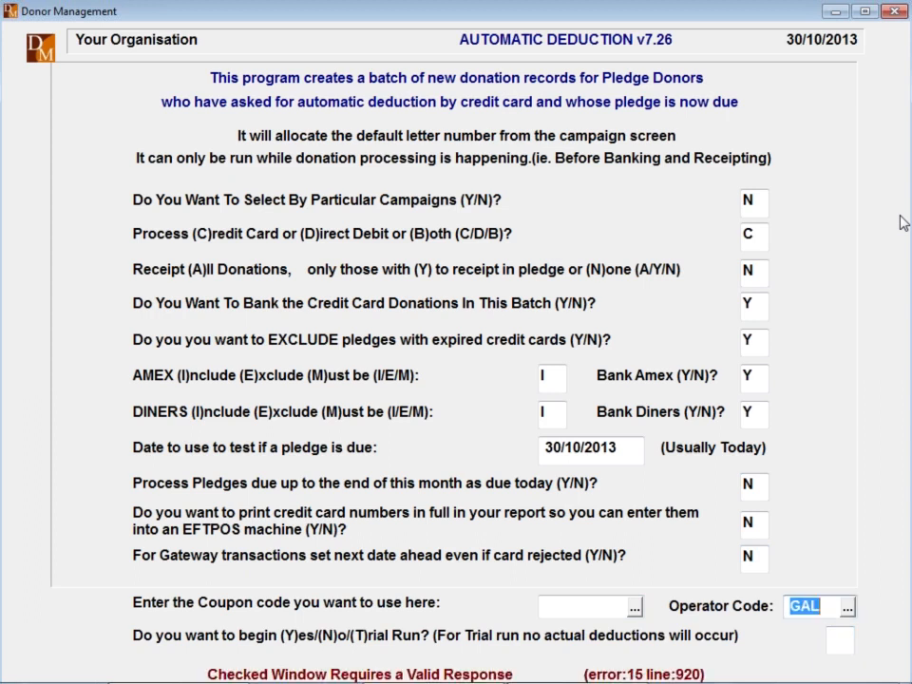
{"action": "left_click", "coordinate": [579, 450]}
{"action": "left_click", "coordinate": [579, 450]}
{"action": "left_click", "coordinate": [580, 450]}
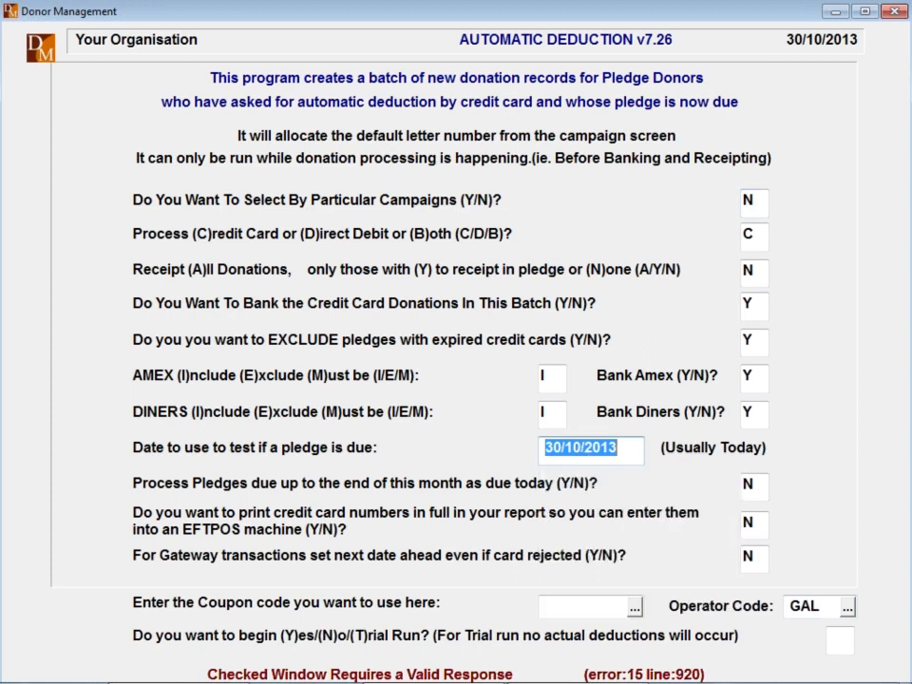
{"action": "left_click", "coordinate": [574, 449]}
{"action": "key", "text": "Delete"}
{"action": "type", "text": "1"}
{"action": "key", "text": "Tab"}
{"action": "key", "text": "Left"}
Accept the remaining batch settings and begin the actual automatic deduction run (Y).
{"action": "key", "text": "Return"}
{"action": "key", "text": "Return"}
{"action": "key", "text": "Return"}
{"action": "key", "text": "Return"}
{"action": "key", "text": "Return"}
{"action": "type", "text": "Y"}
{"action": "key", "text": "Return"}
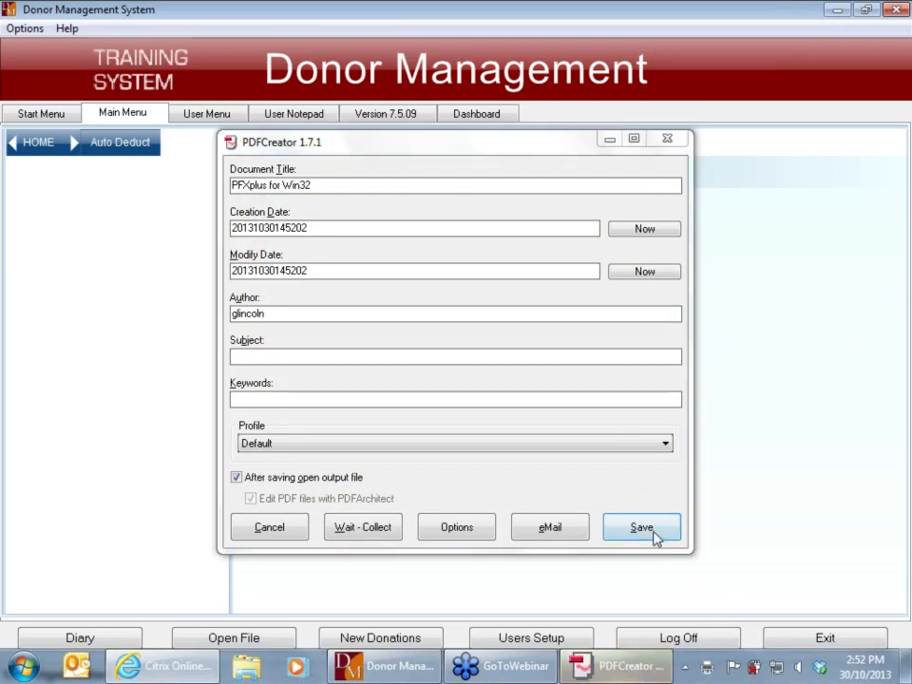
Save the automatic pledge donation report as PFXplus for Win32.pdf, replacing the existing file, and review its pages and totals.
{"action": "left_click", "coordinate": [653, 532]}
{"action": "left_click", "coordinate": [748, 554]}
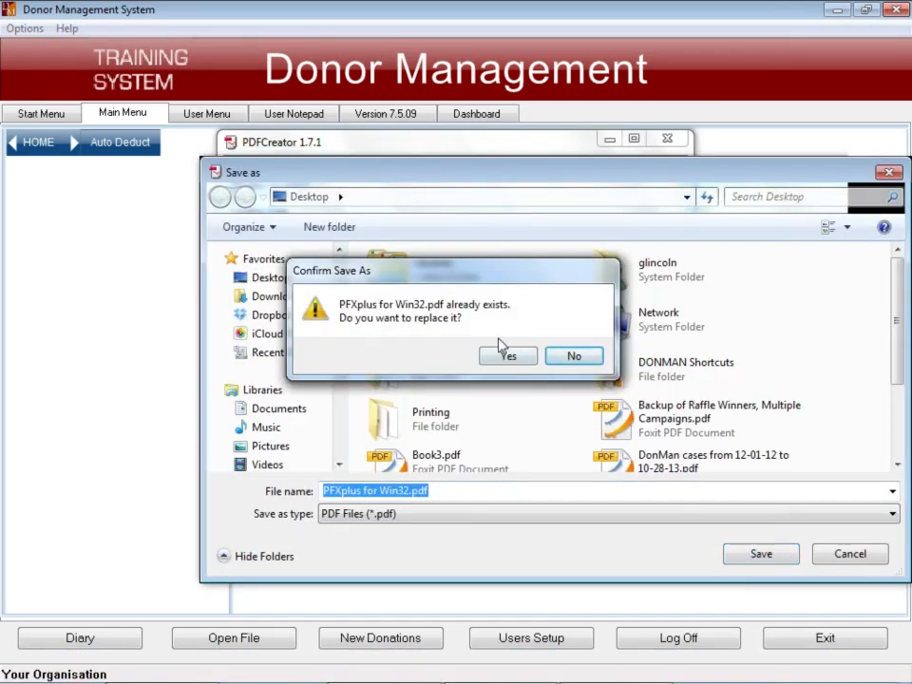
{"action": "left_click", "coordinate": [508, 356]}
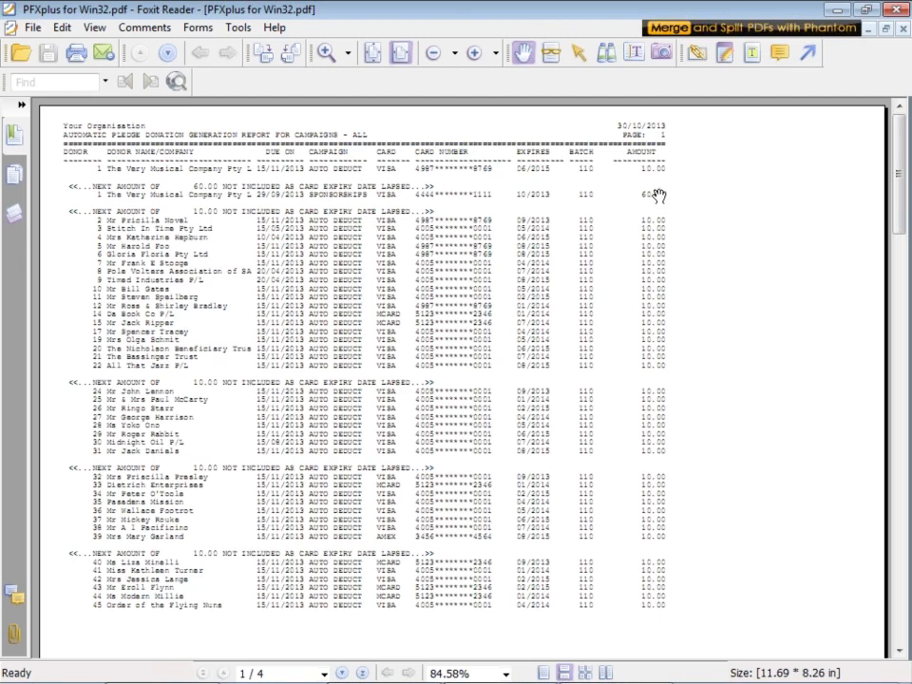
{"action": "scroll", "coordinate": [724, 250], "scroll_direction": "down", "scroll_amount": 20}
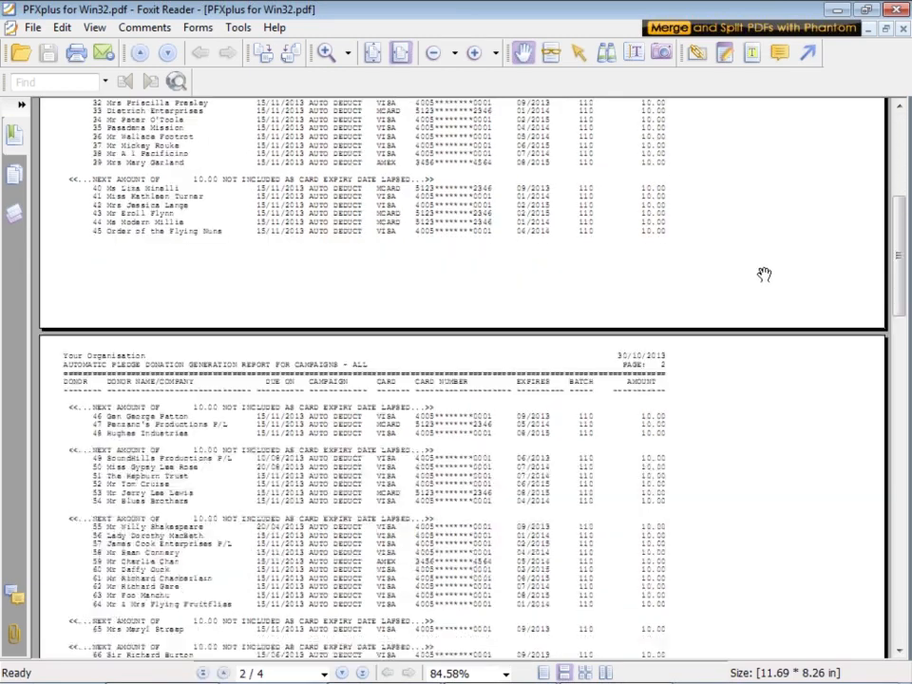
{"action": "scroll", "coordinate": [759, 284], "scroll_direction": "down", "scroll_amount": 10}
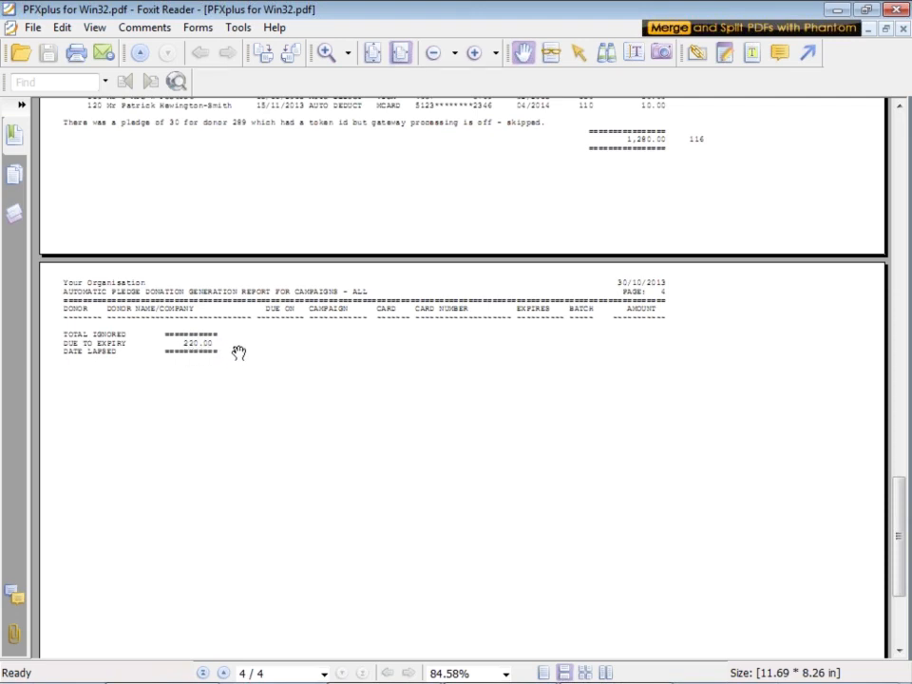
{"action": "scroll", "coordinate": [252, 357], "scroll_direction": "up", "scroll_amount": 6}
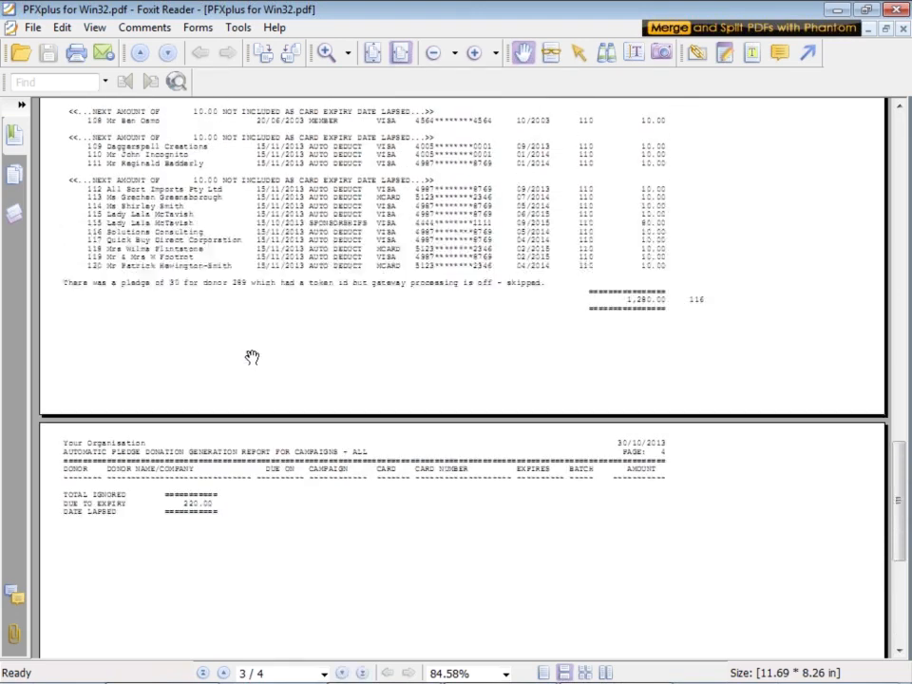
{"action": "scroll", "coordinate": [245, 348], "scroll_direction": "up", "scroll_amount": 6}
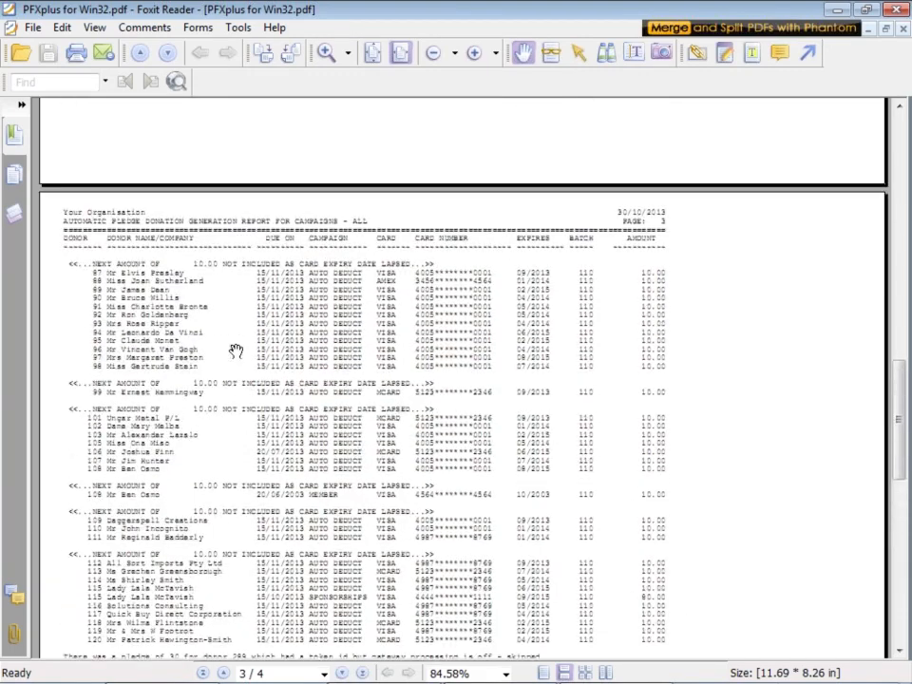
{"action": "scroll", "coordinate": [232, 350], "scroll_direction": "up", "scroll_amount": 3}
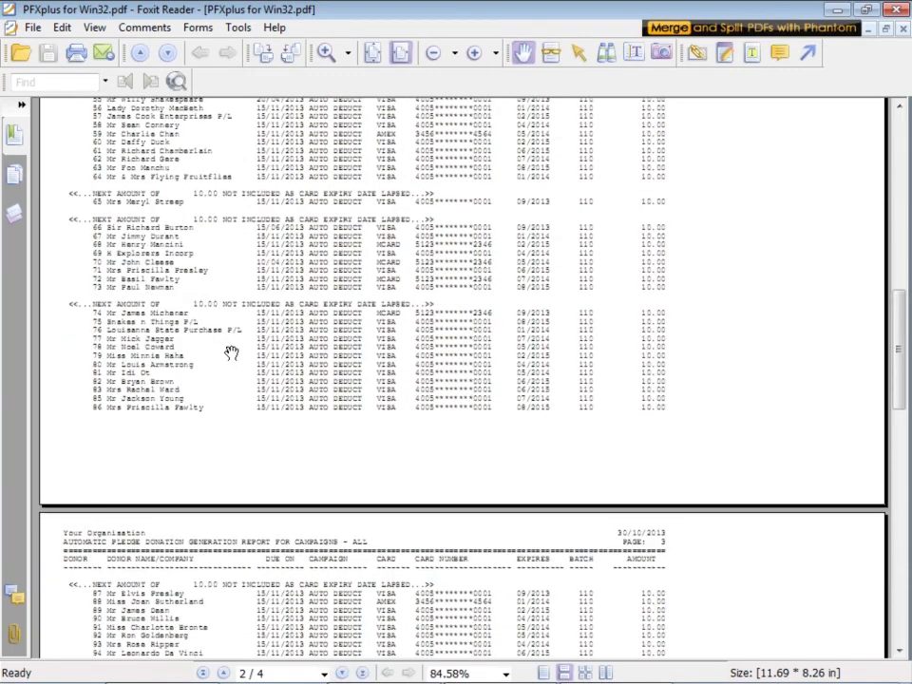
{"action": "left_click", "coordinate": [900, 8]}
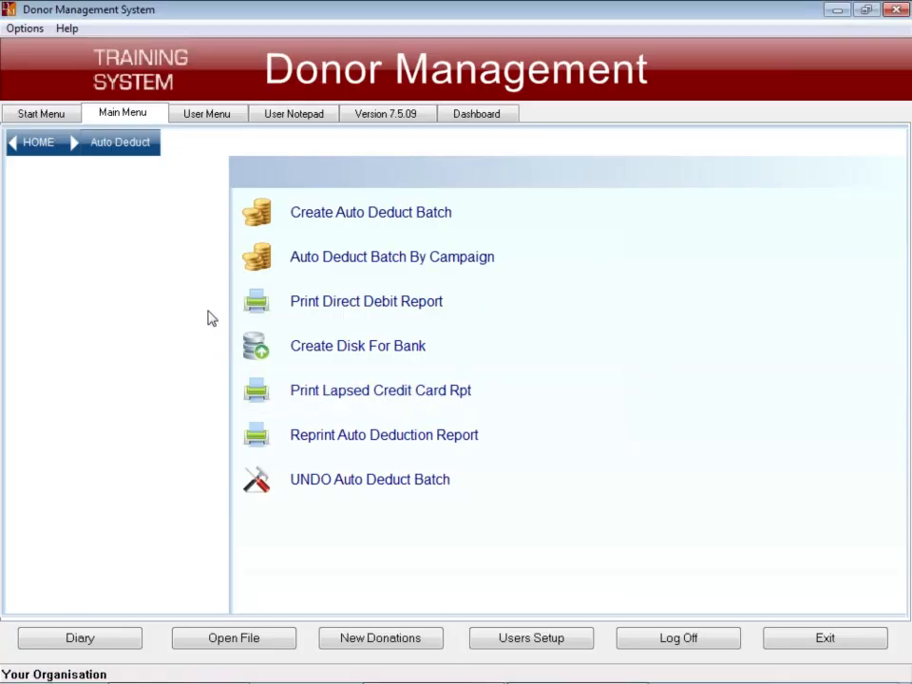
Open the lapsed credit card report and set the date cards must be expired by to 01/11/2013.
{"action": "left_click", "coordinate": [388, 397]}
{"action": "left_click", "coordinate": [446, 434]}
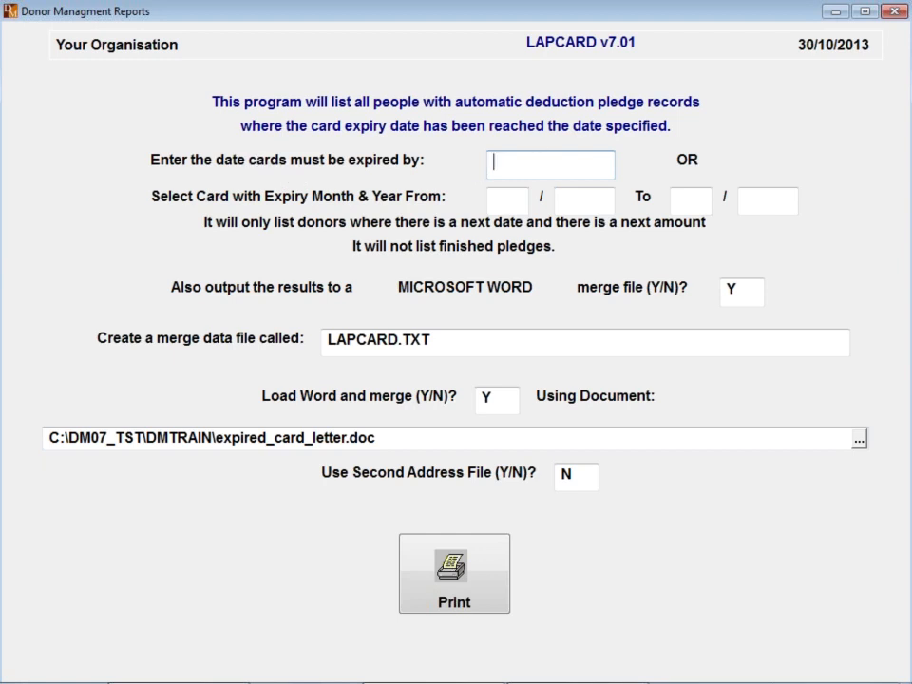
{"action": "type", "text": "01"}
{"action": "type", "text": "01"}
{"action": "key", "text": "BackSpace"}
{"action": "key", "text": "BackSpace"}
{"action": "type", "text": "11/2013"}
{"action": "key", "text": "Tab"}
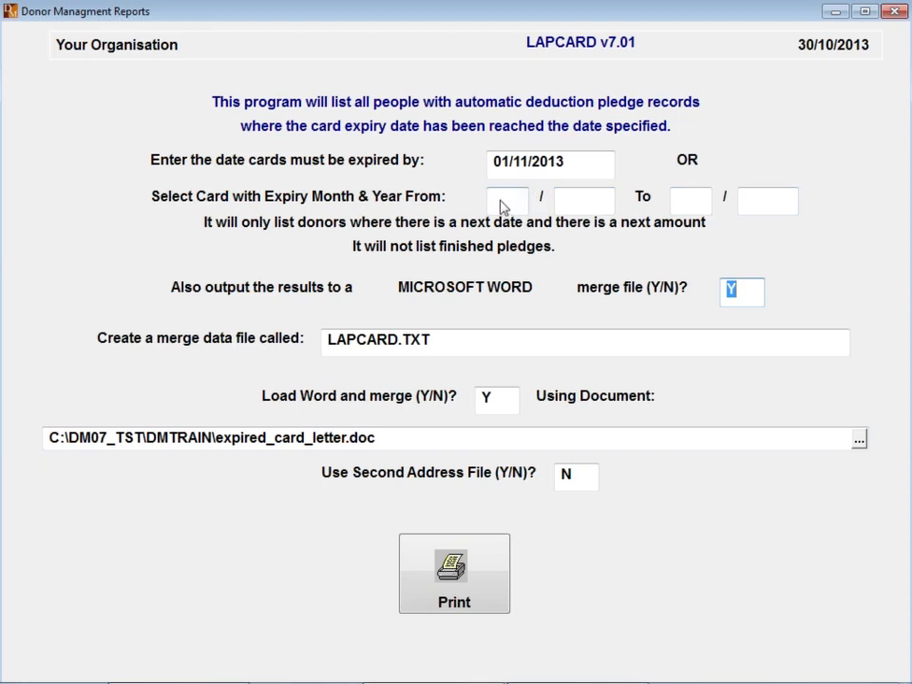
Clear the date by which cards must be expired, so that an expiry month range can be used instead.
{"action": "left_click", "coordinate": [574, 172]}
{"action": "key", "text": "Tab"}
{"action": "key", "text": "shift+Tab"}
{"action": "key", "text": "shift+Tab"}
{"action": "key", "text": "shift+Tab"}
{"action": "key", "text": "shift+Tab"}
{"action": "key", "text": "shift+Tab"}
{"action": "key", "text": "Delete"}
{"action": "key", "text": "Tab"}
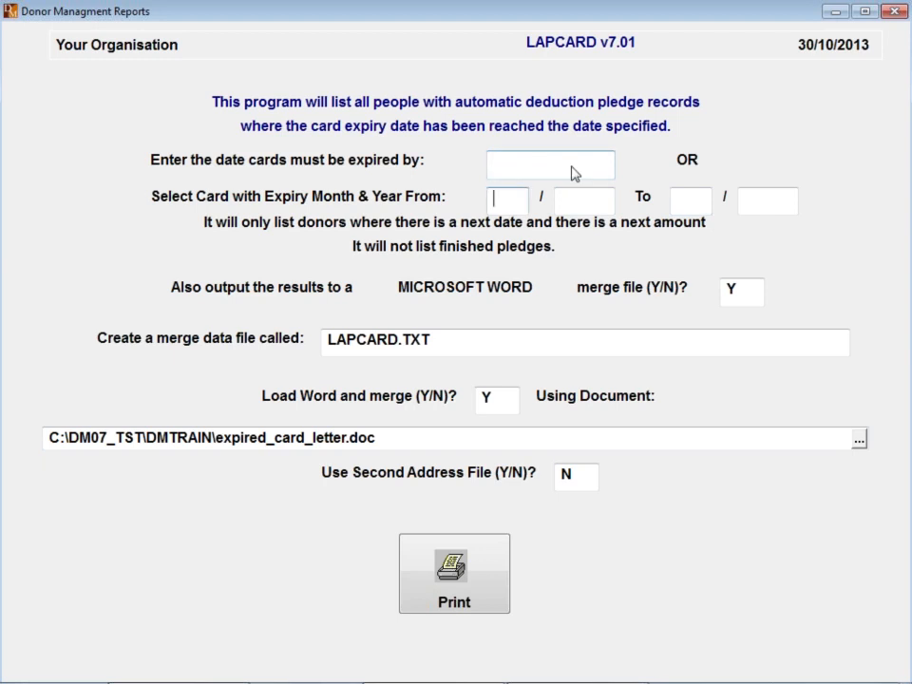
Select cards with an expiry month and year from 11/2013 to 11/2013.
{"action": "type", "text": "11"}
{"action": "key", "text": "Tab"}
{"action": "type", "text": "2013"}
{"action": "key", "text": "Tab"}
{"action": "type", "text": "11"}
{"action": "key", "text": "Tab"}
{"action": "type", "text": "13"}
{"action": "key", "text": "Tab"}
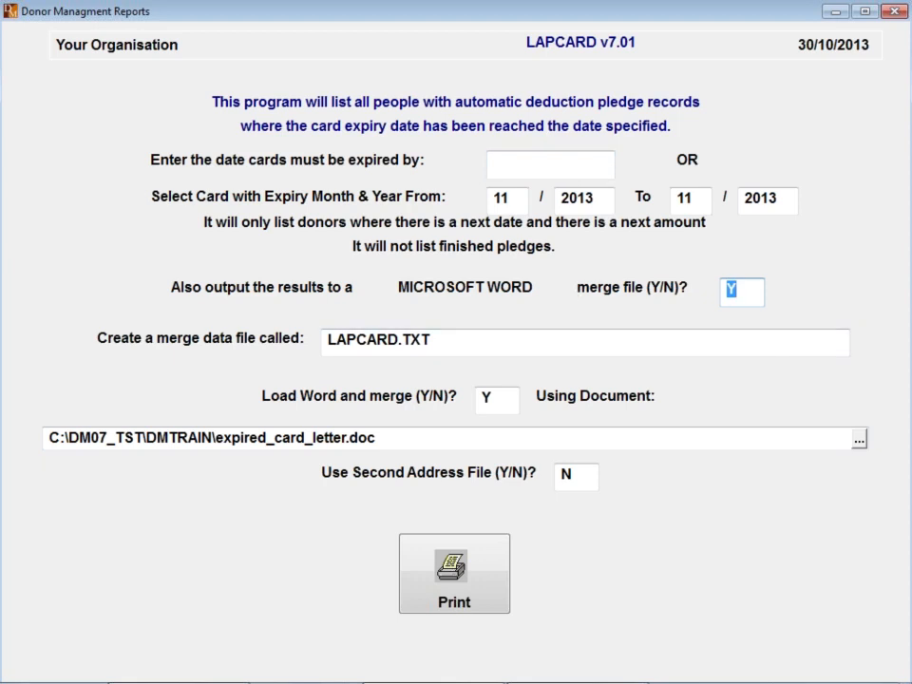
Keep the Word merge to LAPCARD.TXT with expired_card_letter.doc and no second address file, and accept the listed output fields.
{"action": "key", "text": "Tab"}
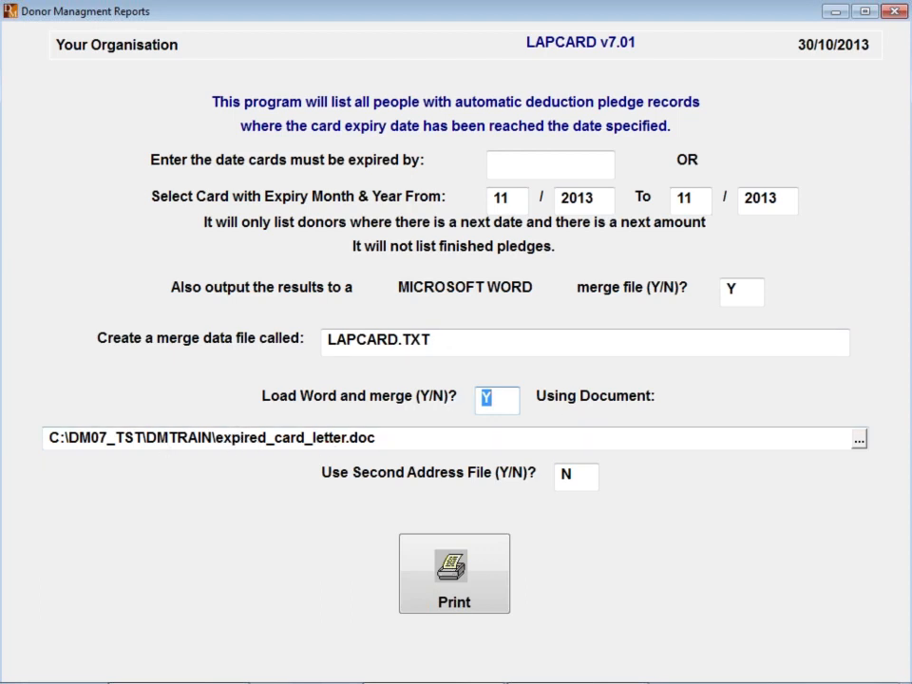
{"action": "key", "text": "Tab"}
{"action": "key", "text": "Tab"}
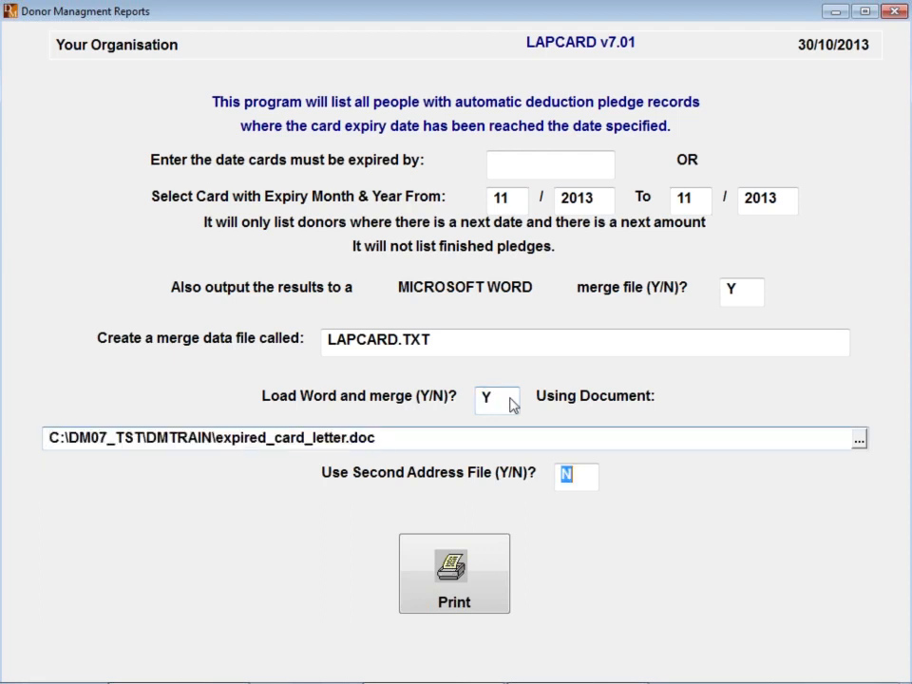
{"action": "key", "text": "Return"}
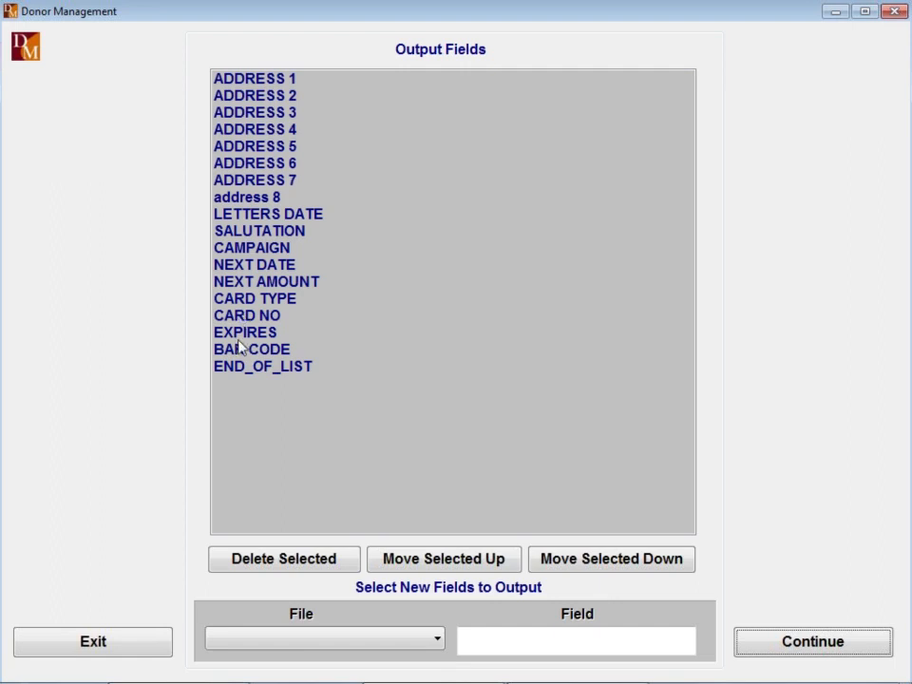
{"action": "left_click", "coordinate": [811, 643]}
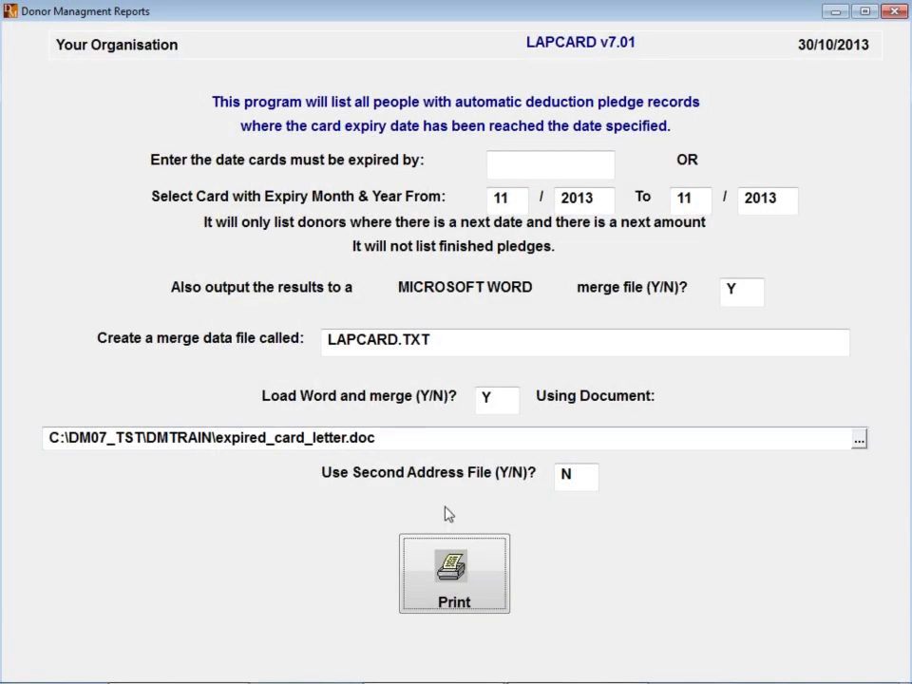
Print the lapsed card report to the laser printer, save it over PFXplus for Win32.pdf, and view and close the result.
{"action": "left_click", "coordinate": [487, 584]}
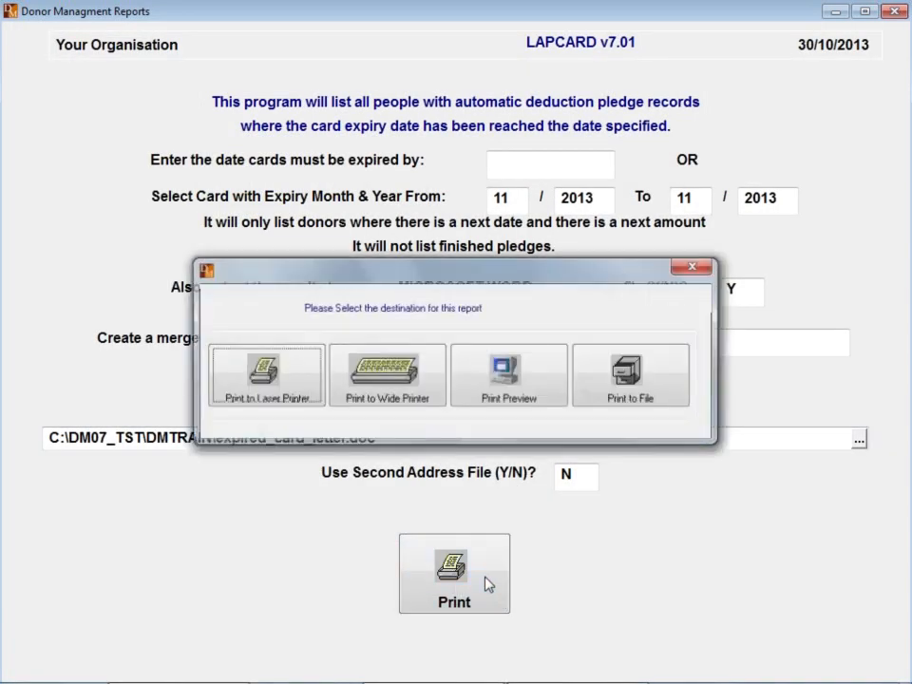
{"action": "left_click", "coordinate": [287, 387]}
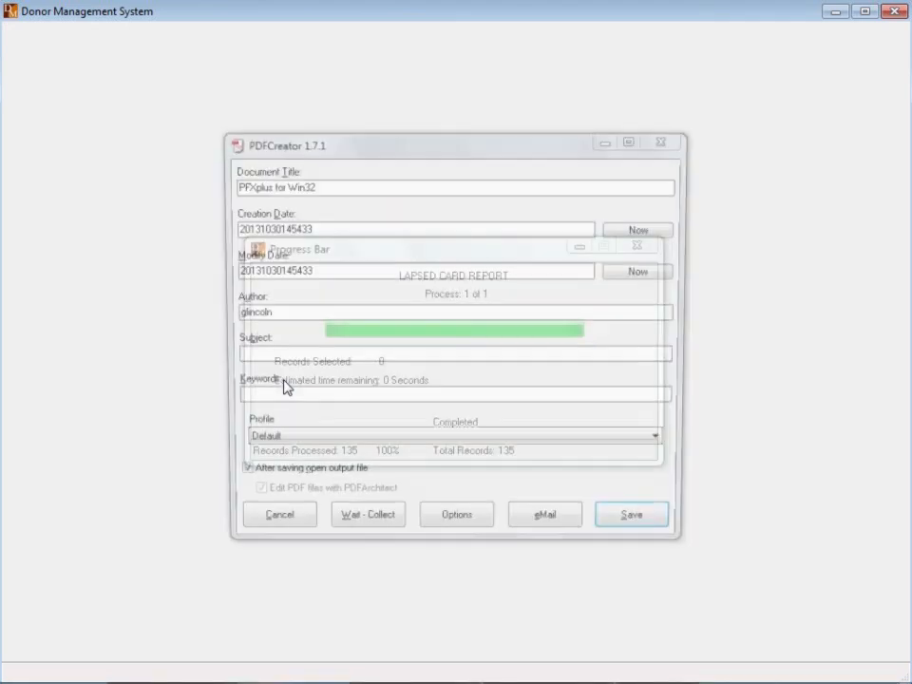
{"action": "left_click", "coordinate": [670, 533]}
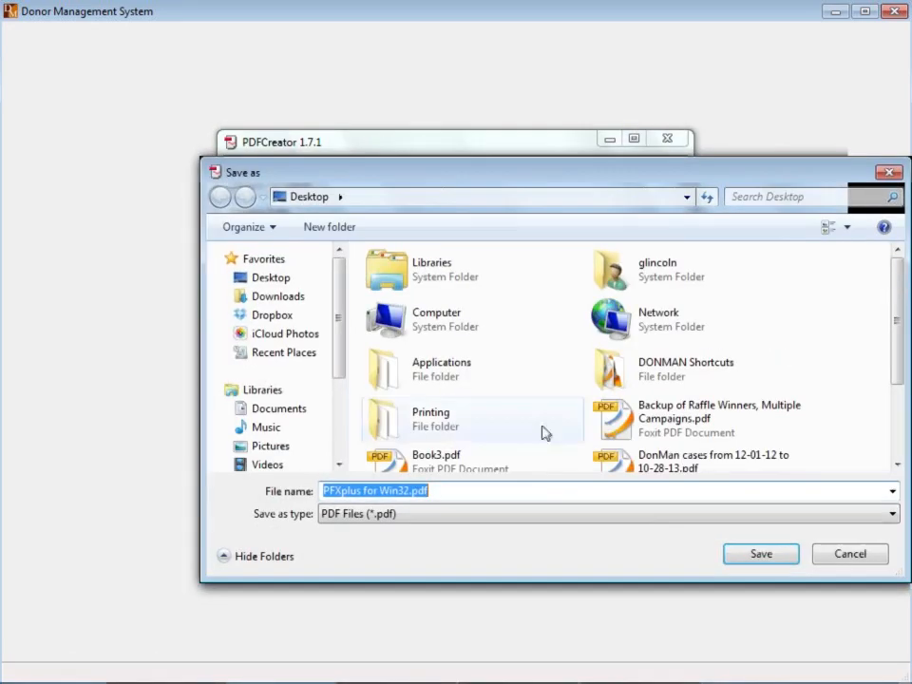
{"action": "left_click", "coordinate": [777, 558]}
{"action": "left_click", "coordinate": [508, 357]}
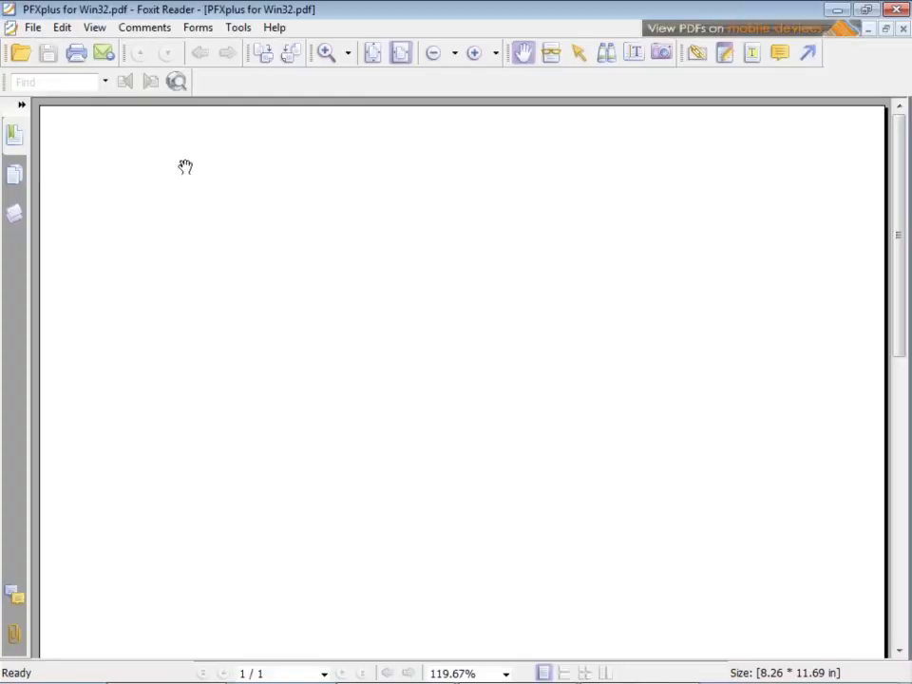
{"action": "left_click", "coordinate": [894, 9]}
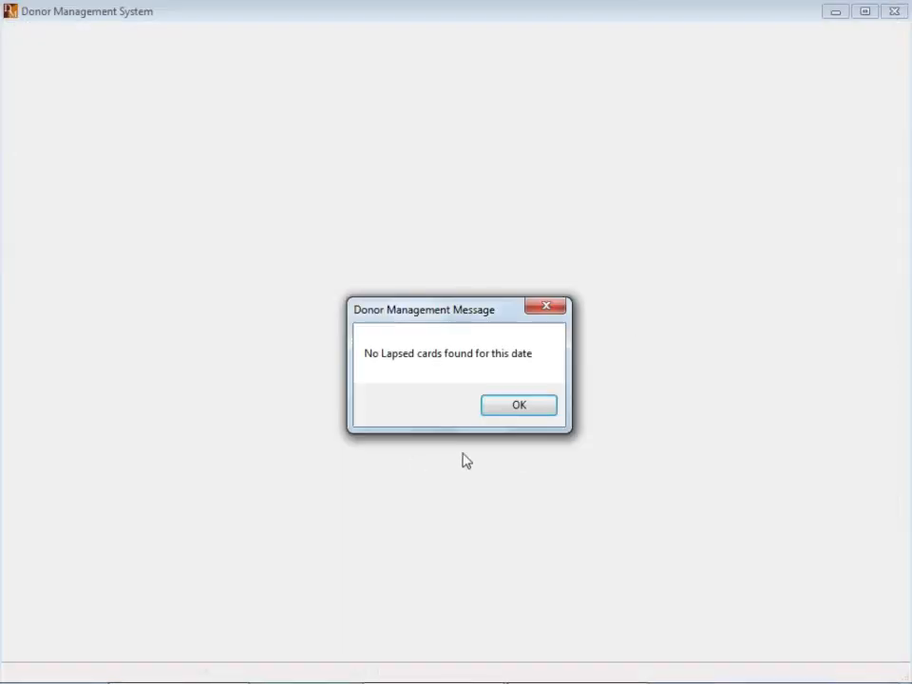
{"action": "left_click", "coordinate": [507, 411]}
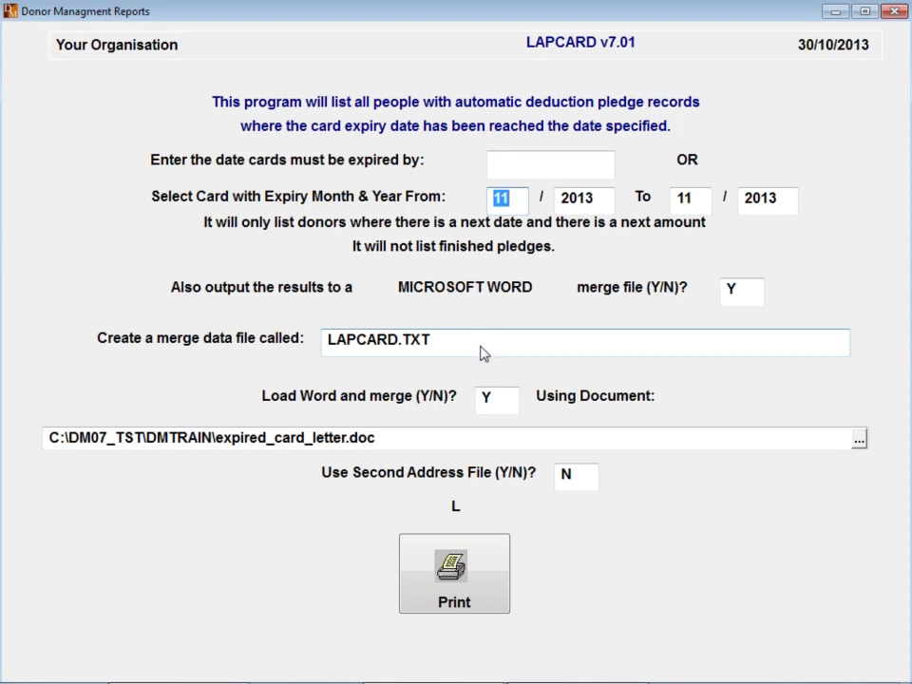
Leave the lapsed card report, briefly visit Record Donations, and reopen Donation Processing from the start menu.
{"action": "left_click", "coordinate": [546, 169]}
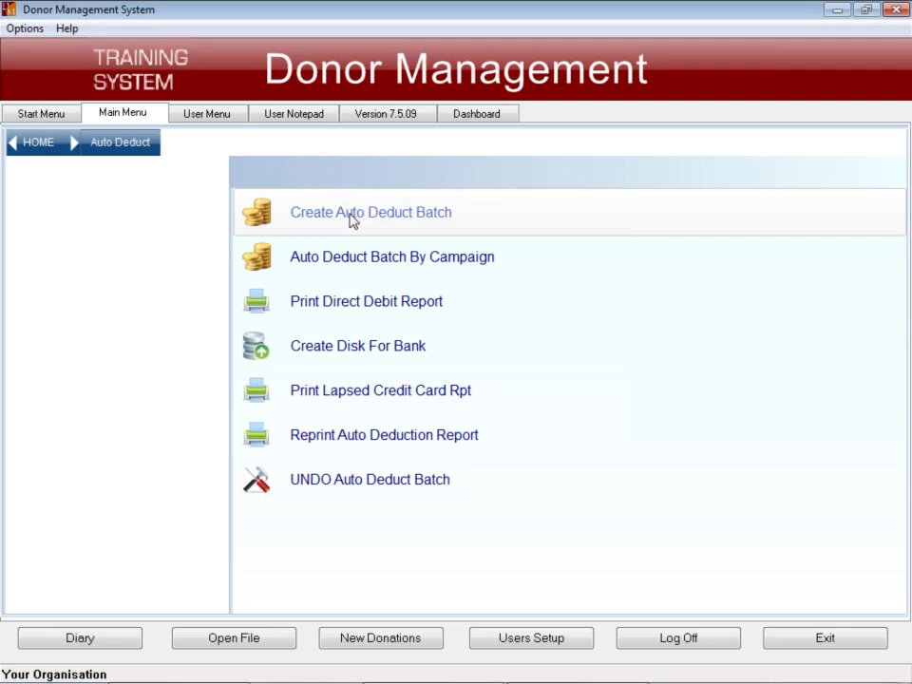
{"action": "left_click", "coordinate": [41, 143]}
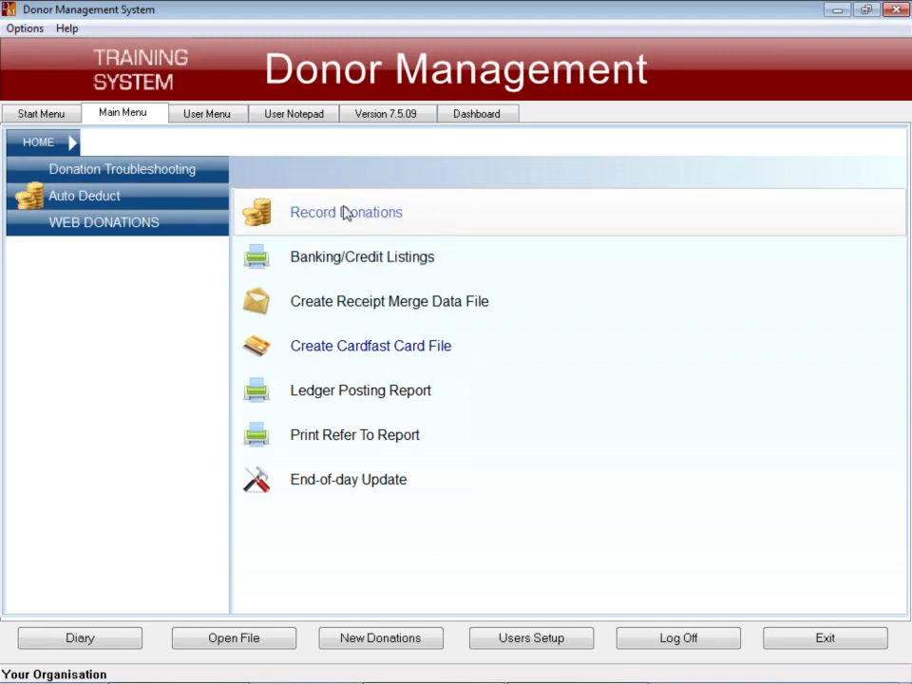
{"action": "left_click", "coordinate": [312, 219]}
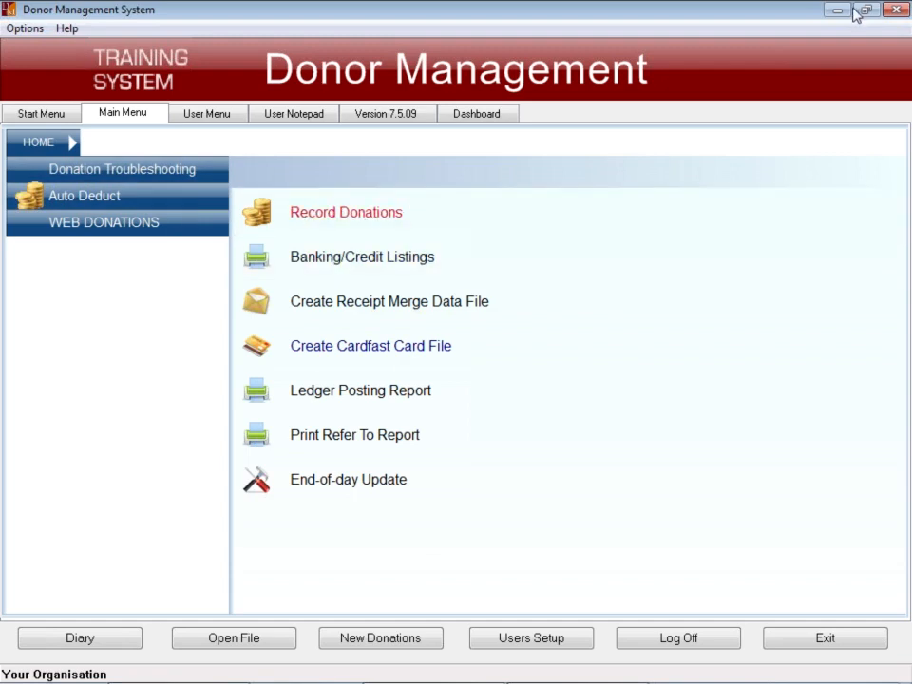
{"action": "left_click", "coordinate": [856, 14]}
{"action": "left_click", "coordinate": [857, 109]}
{"action": "left_click", "coordinate": [53, 115]}
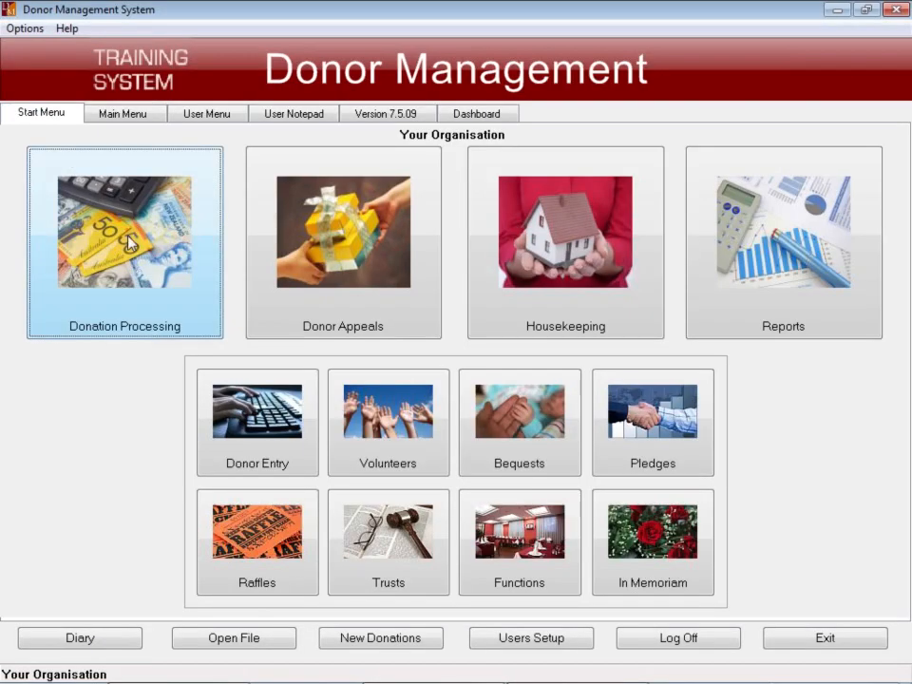
{"action": "left_click", "coordinate": [130, 243]}
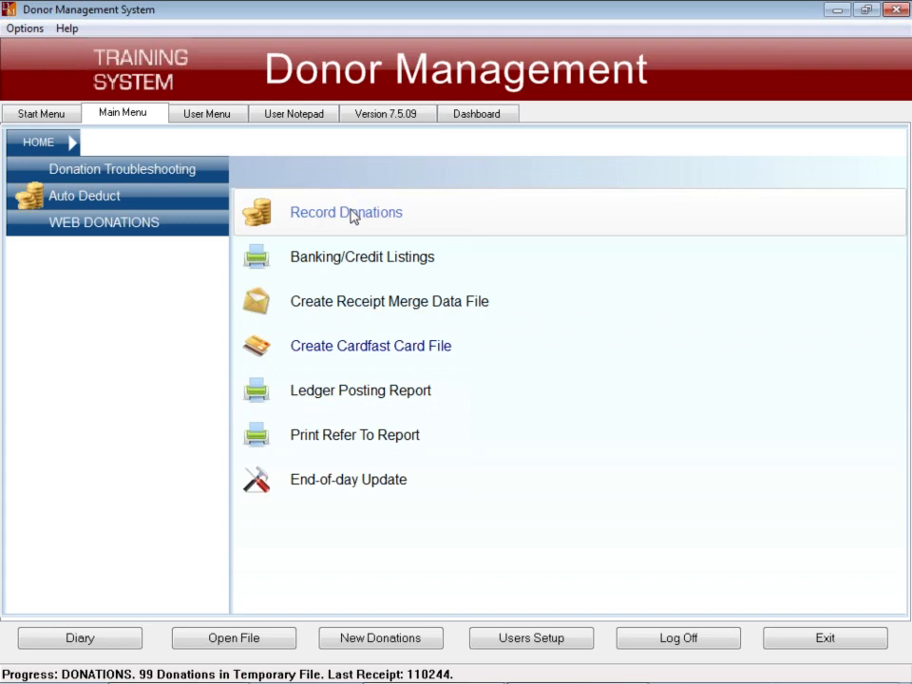
Examine the auto deduct options and the undo batch warning, leave without deleting any deductions, and return to the donation processing home.
{"action": "left_click", "coordinate": [145, 200]}
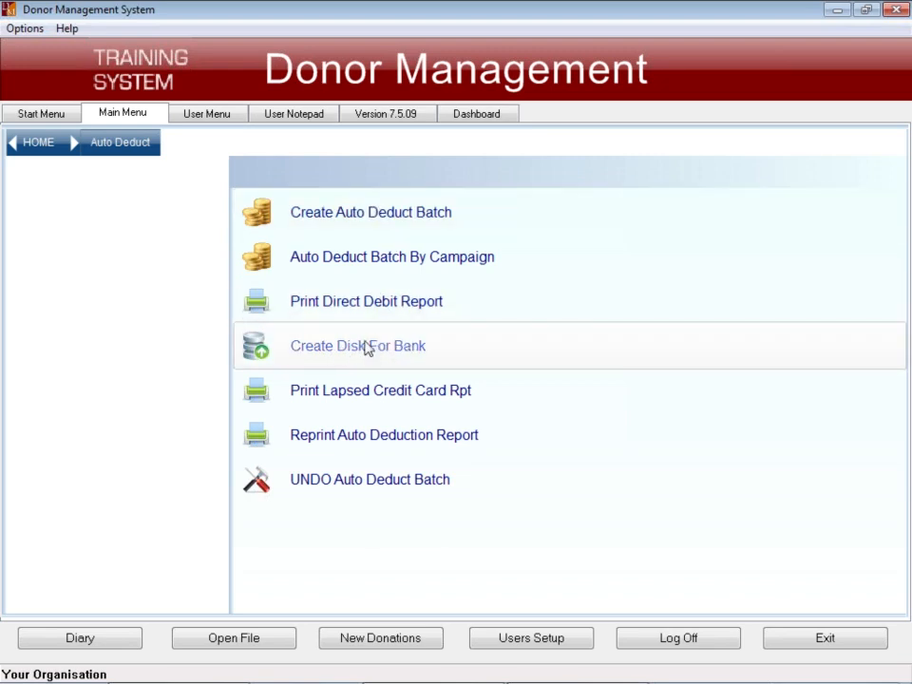
{"action": "left_click", "coordinate": [33, 143]}
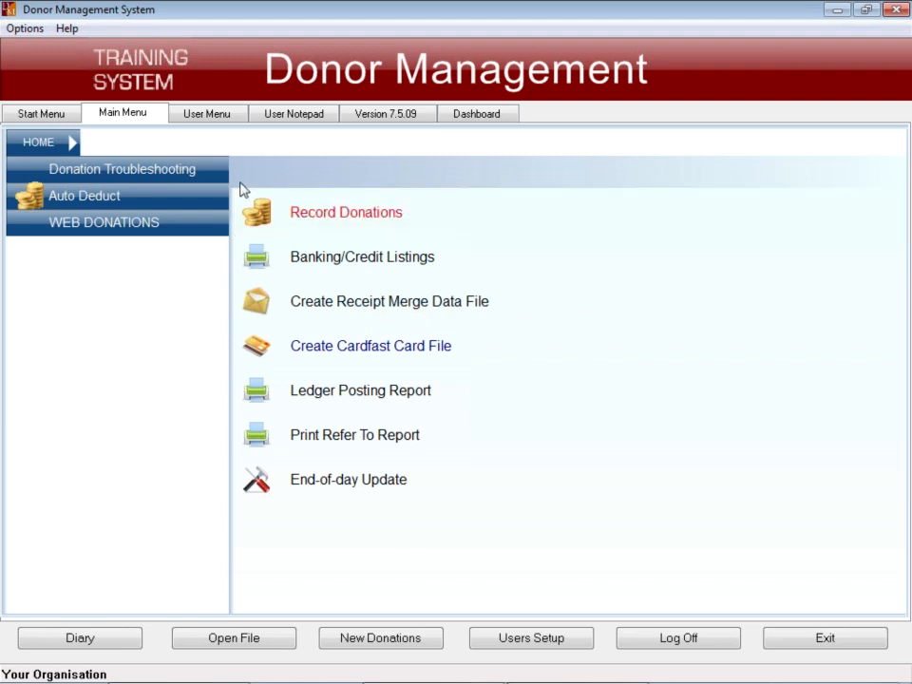
{"action": "left_click", "coordinate": [169, 197]}
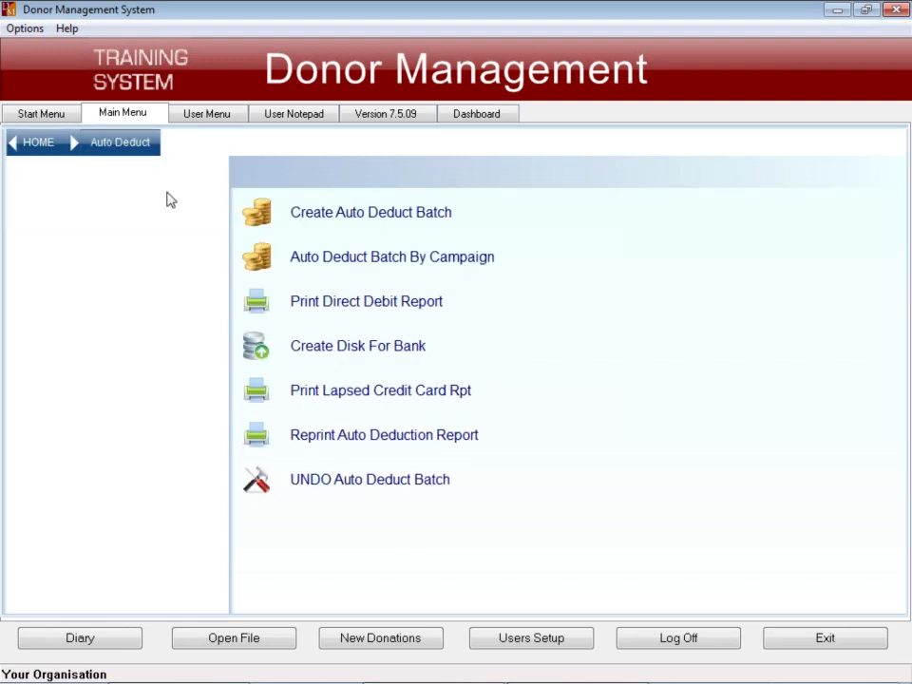
{"action": "left_click", "coordinate": [399, 483]}
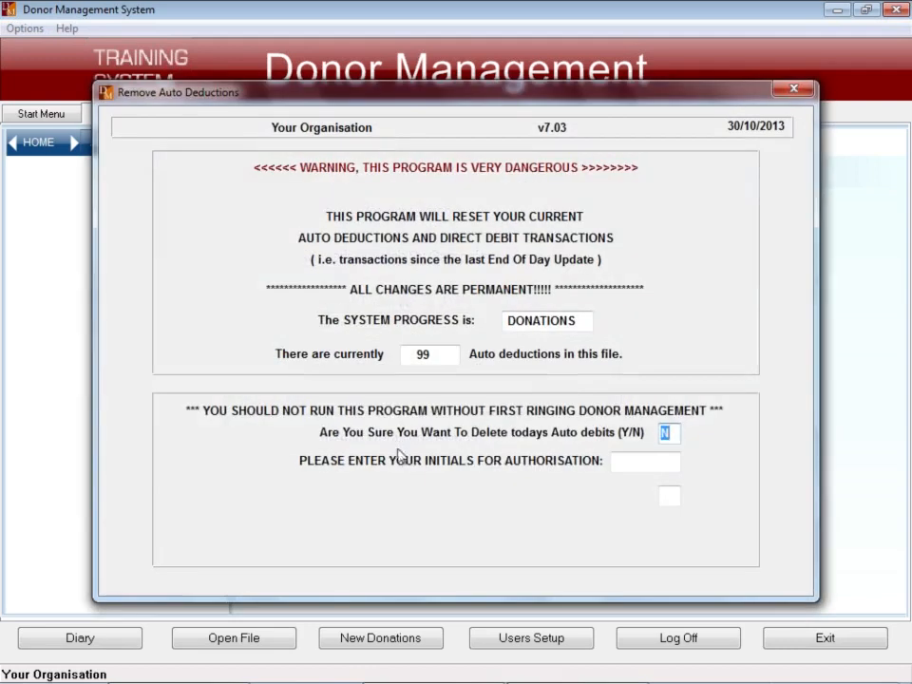
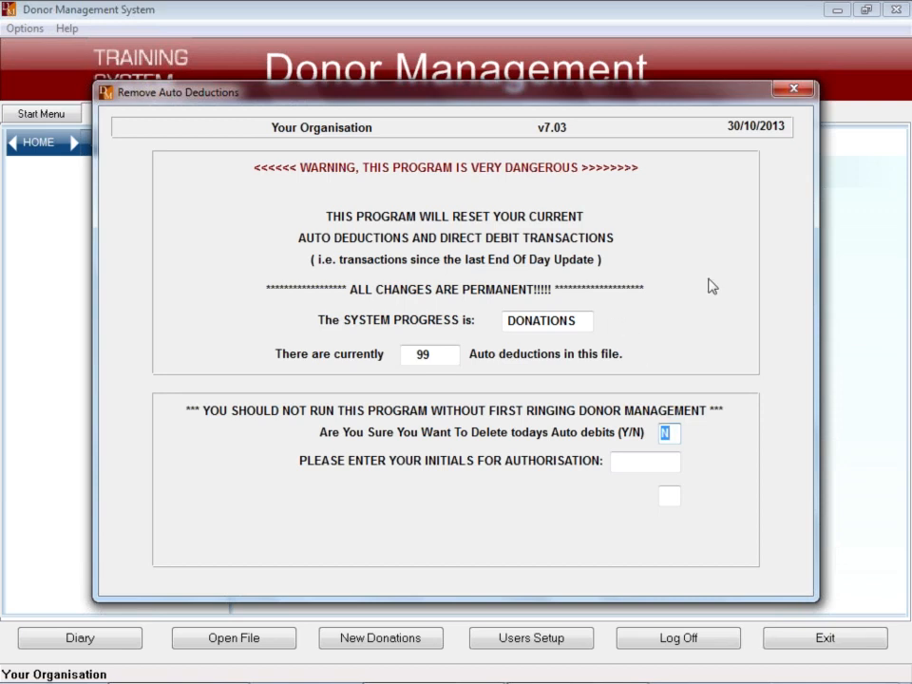
{"action": "key", "text": "Escape"}
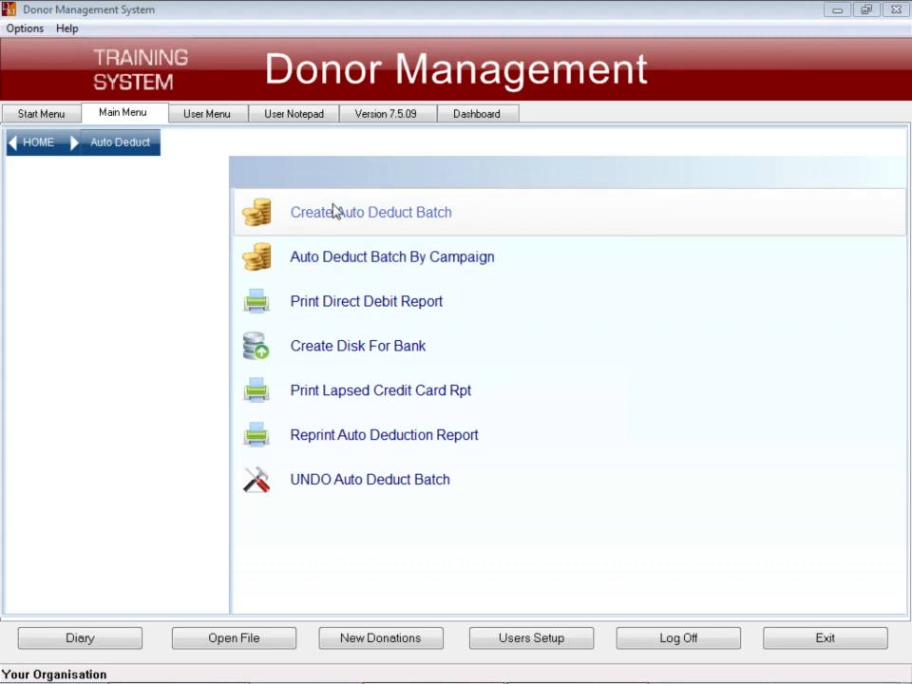
{"action": "left_click", "coordinate": [49, 148]}
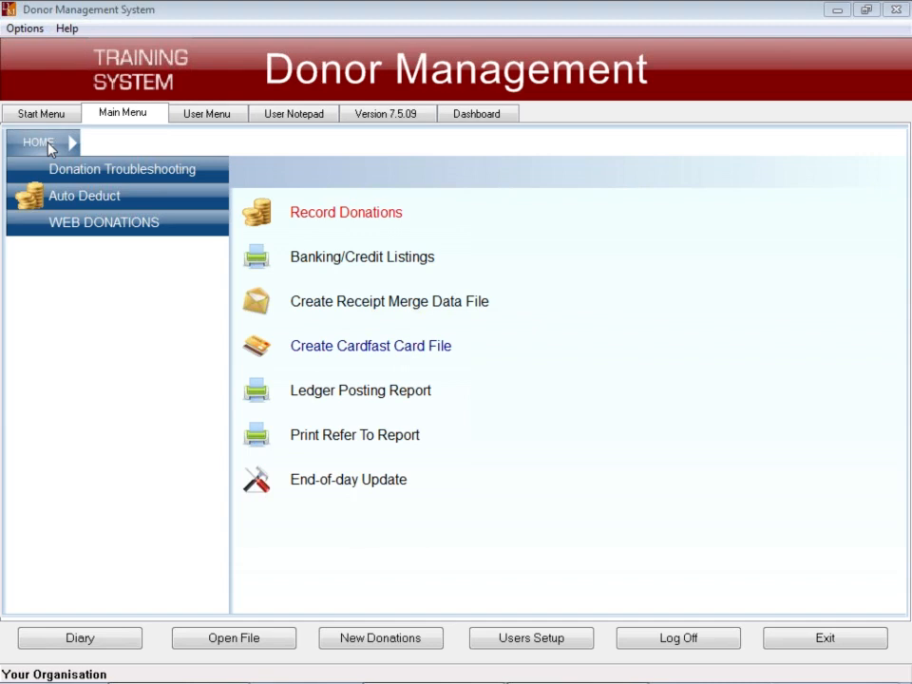
{"action": "mouse_move", "coordinate": [873, 681]}
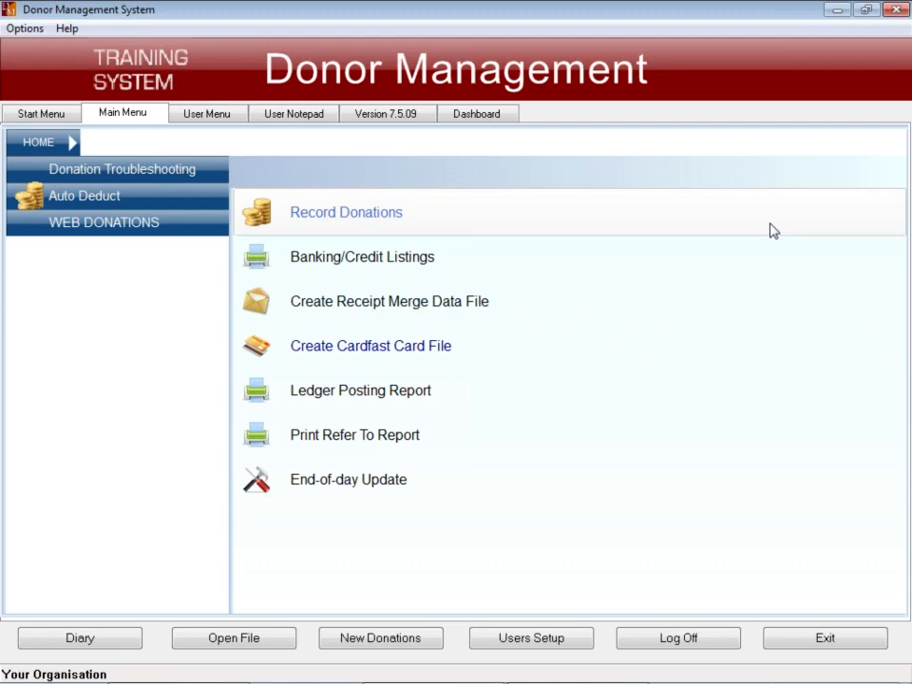
Leave donation processing and open the Visual Reporter from the Reports area.
{"action": "left_click", "coordinate": [398, 226]}
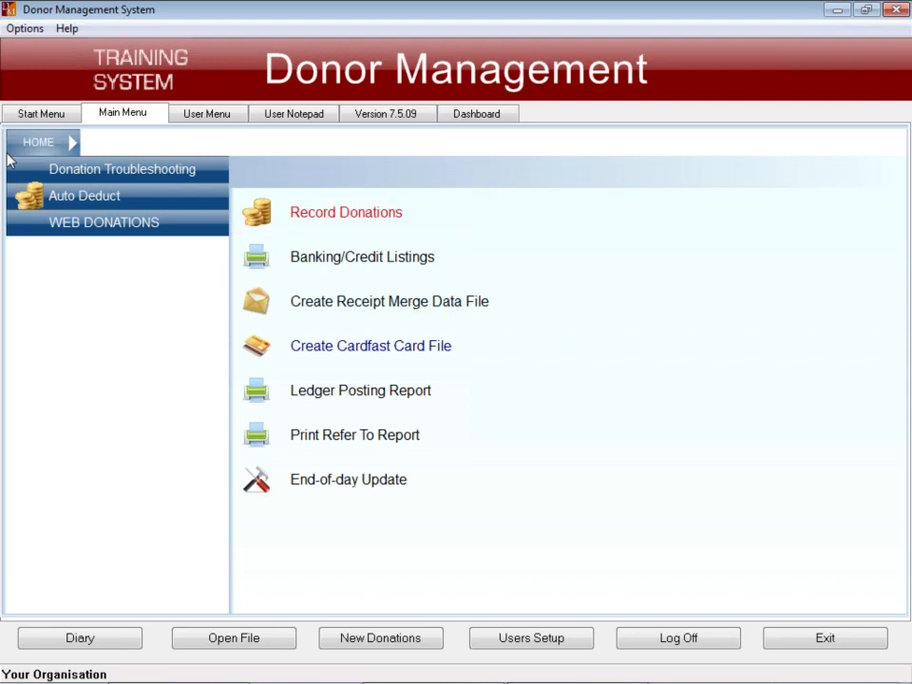
{"action": "left_click", "coordinate": [36, 114]}
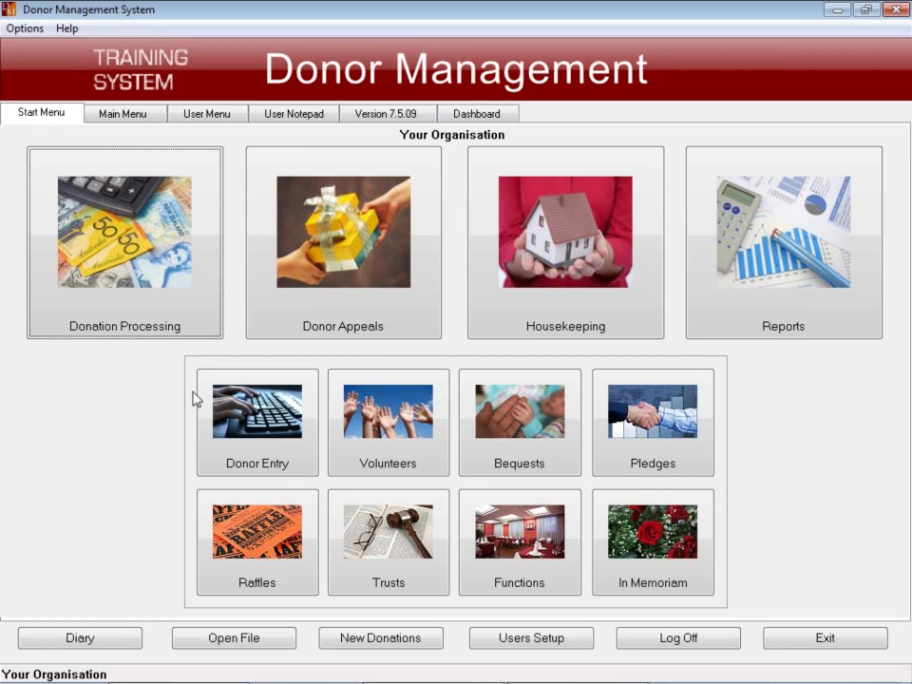
{"action": "left_click", "coordinate": [787, 226]}
{"action": "left_click", "coordinate": [128, 279]}
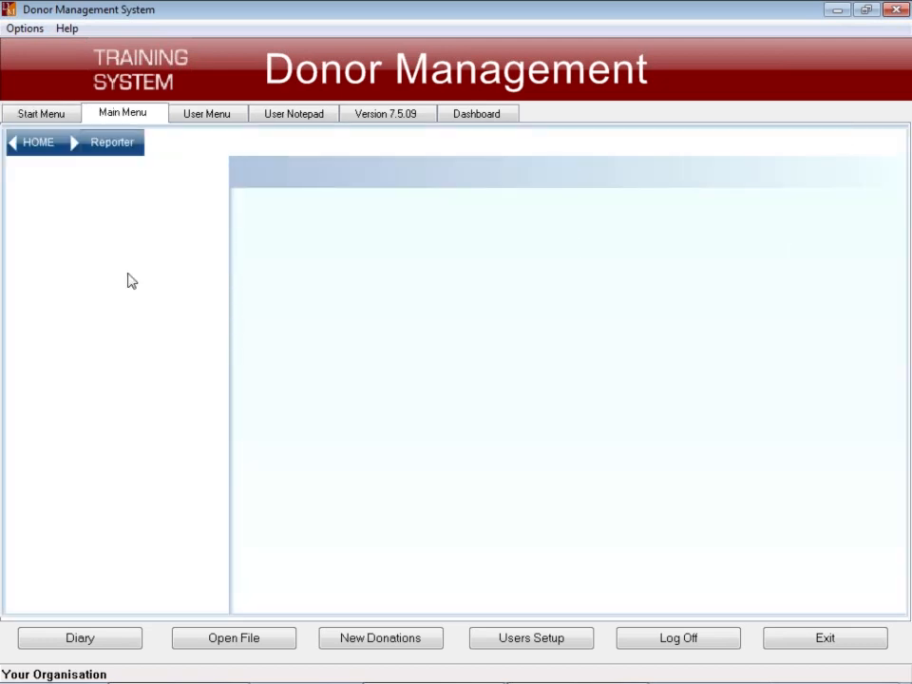
{"action": "left_click", "coordinate": [335, 211]}
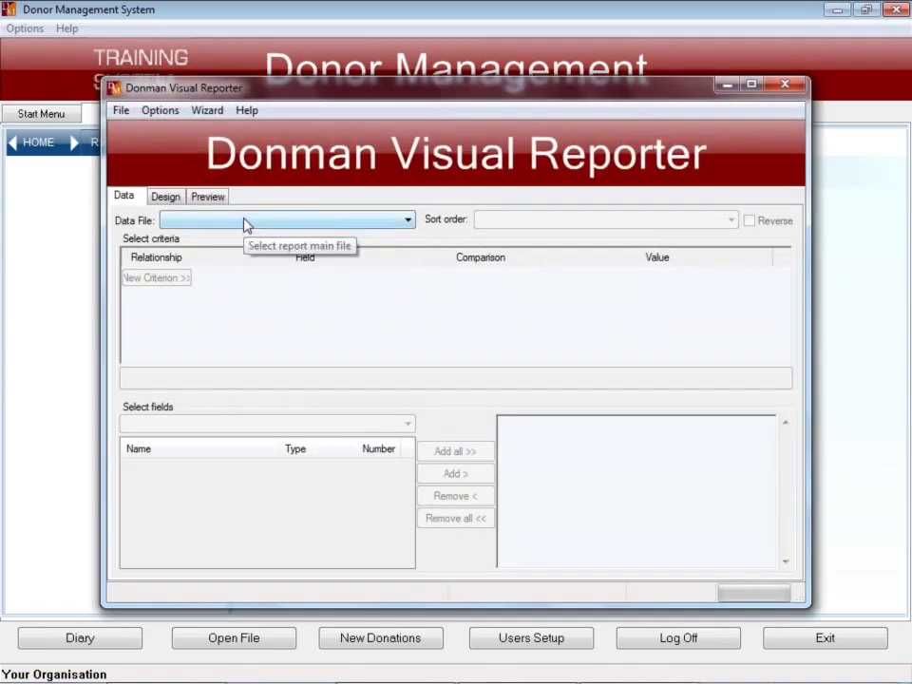
Base the report on the PLEDGE data file, sorted by DONOR_NO, CAMPAIGN.
{"action": "left_click", "coordinate": [244, 227]}
{"action": "left_click", "coordinate": [209, 271]}
{"action": "left_click", "coordinate": [554, 222]}
{"action": "left_click", "coordinate": [532, 246]}
Add a selection criterion requiring PLEDGE.NEXT_DATE to be not equal to a blank value.
{"action": "left_click", "coordinate": [157, 277]}
{"action": "left_click", "coordinate": [159, 289]}
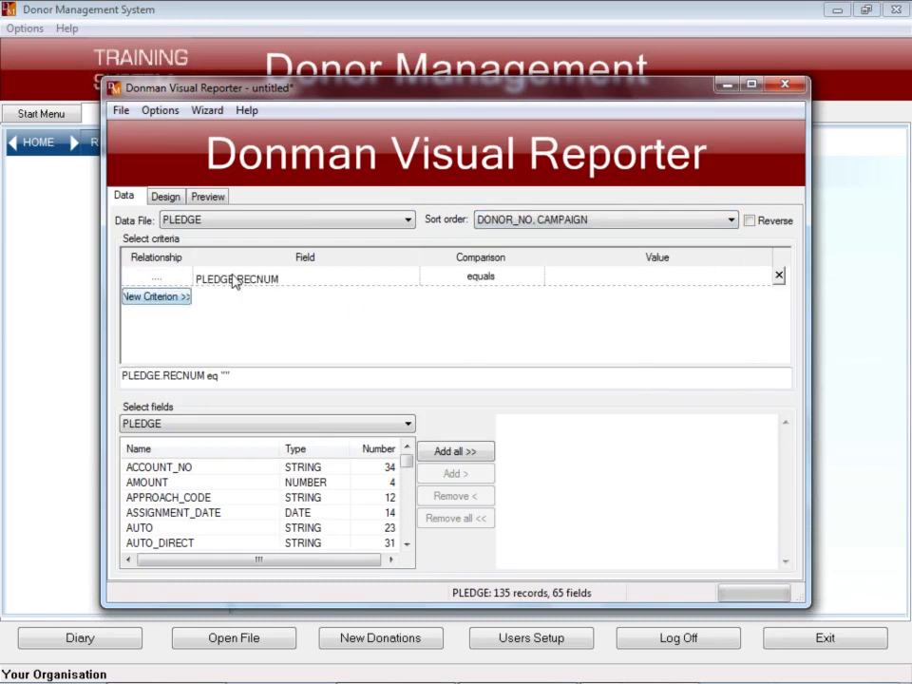
{"action": "left_click", "coordinate": [412, 276]}
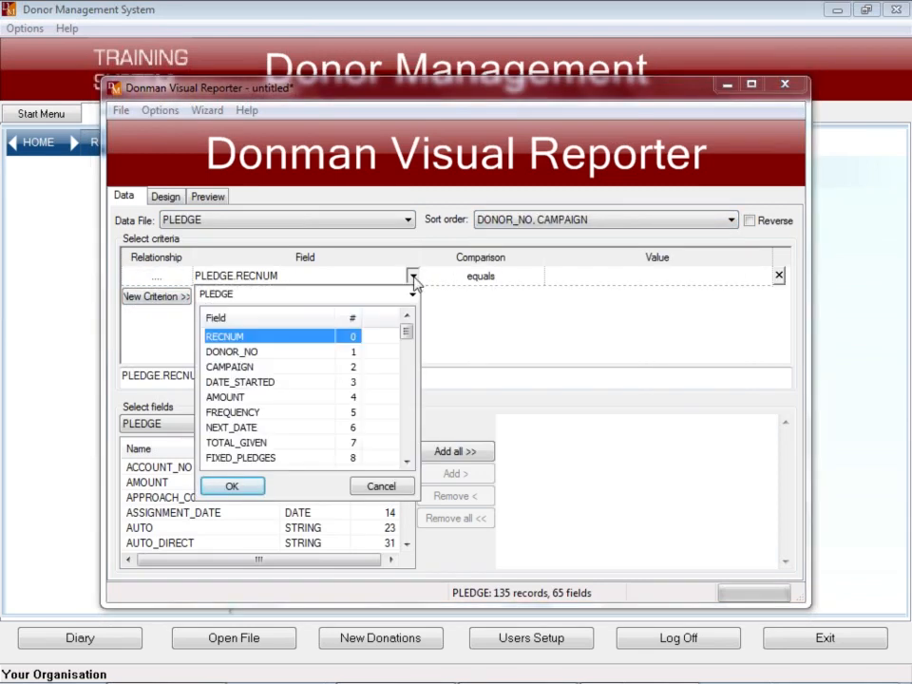
{"action": "key", "text": "n"}
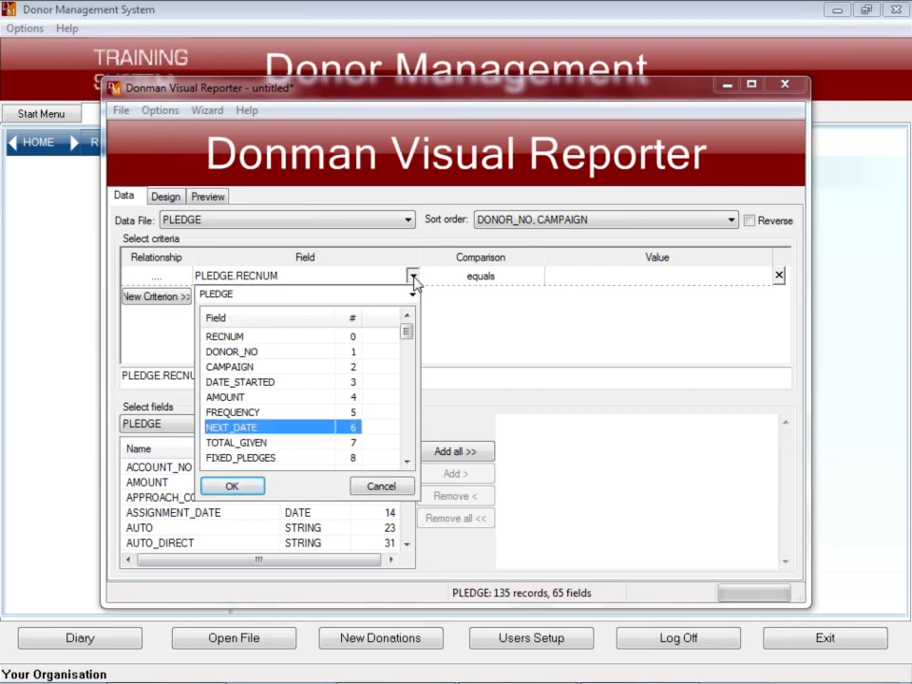
{"action": "double_click", "coordinate": [245, 427]}
{"action": "left_click", "coordinate": [567, 277]}
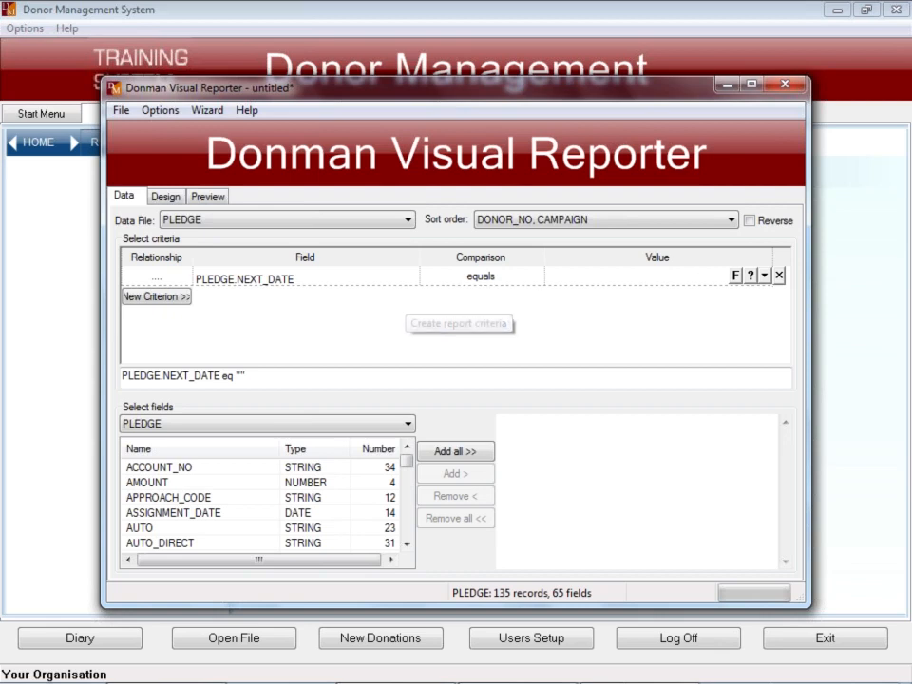
{"action": "left_click", "coordinate": [513, 281]}
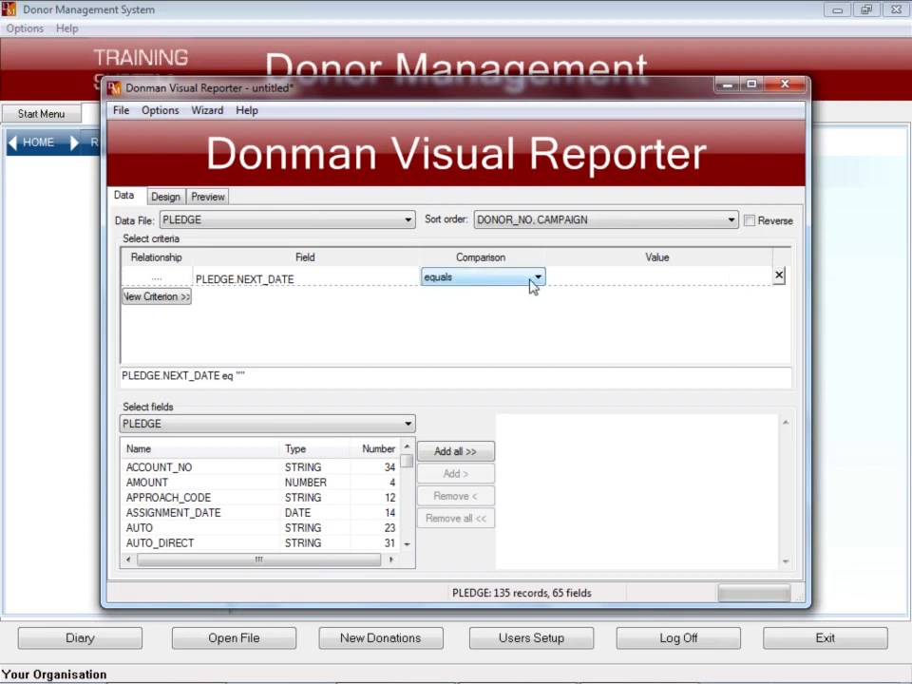
{"action": "left_click", "coordinate": [534, 278]}
{"action": "left_click", "coordinate": [428, 306]}
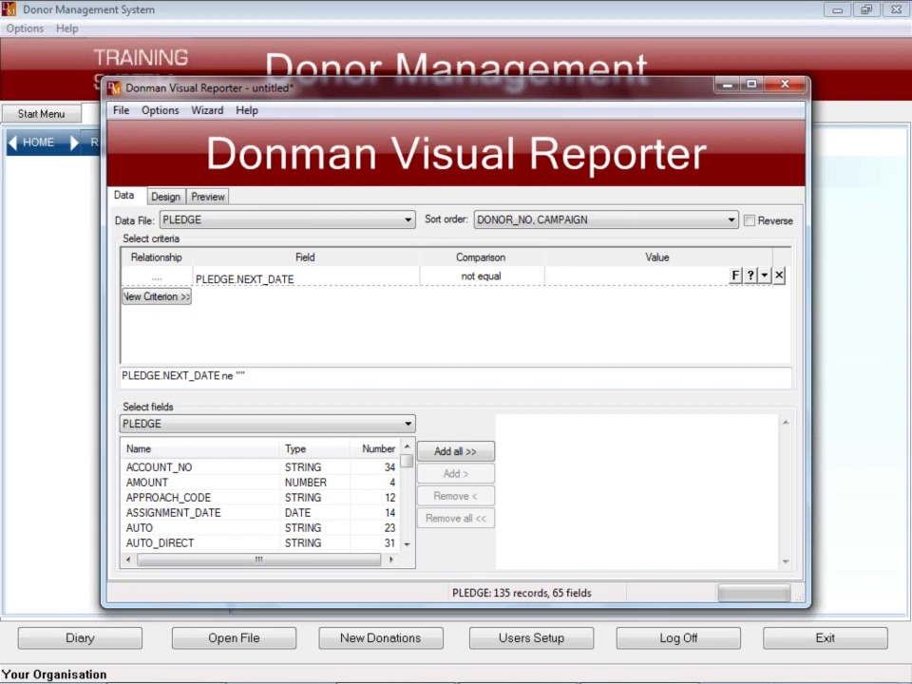
Close the Visual Reporter without saving the report and return to the start menu.
{"action": "left_click", "coordinate": [784, 87]}
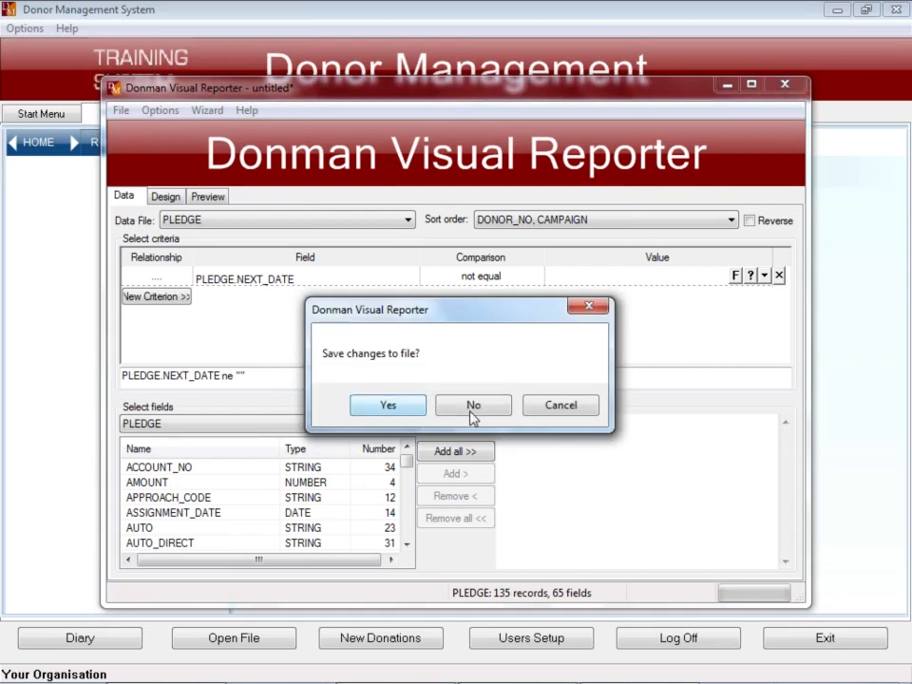
{"action": "left_click", "coordinate": [471, 407]}
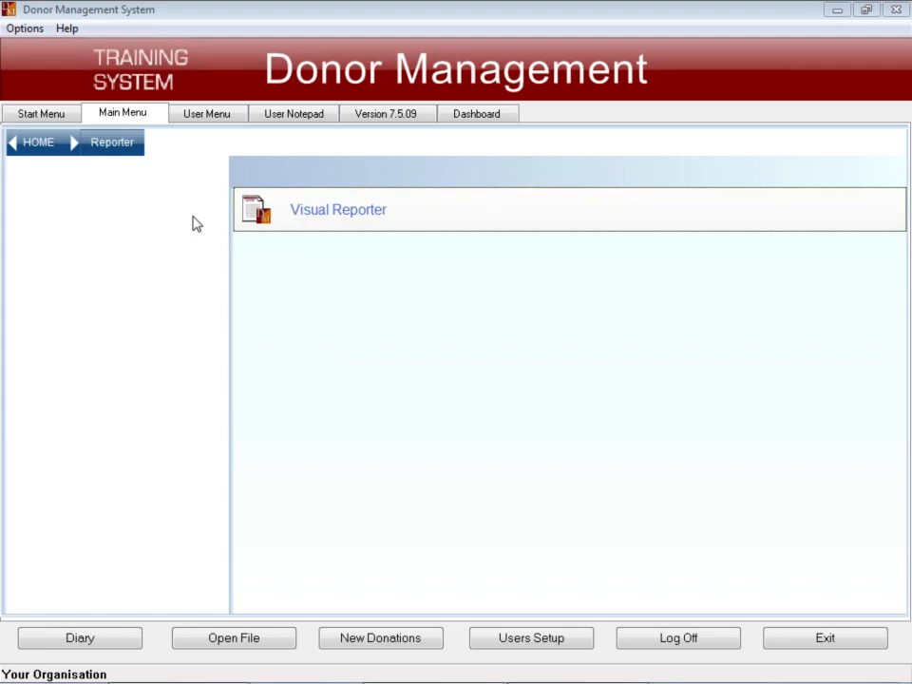
{"action": "left_click", "coordinate": [43, 144]}
{"action": "left_click", "coordinate": [41, 115]}
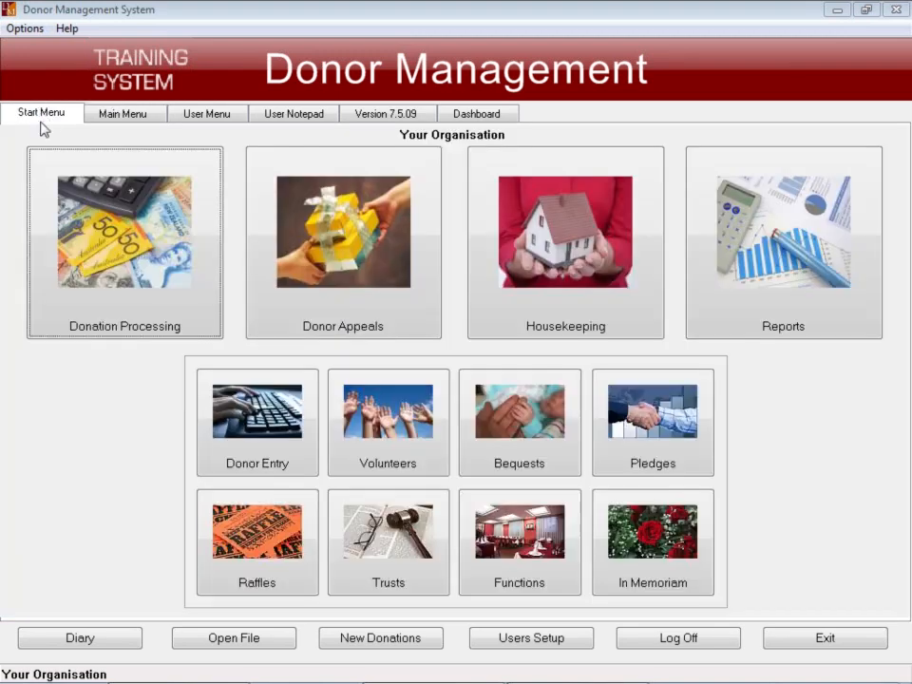
Examine the lapsed credit card report options under Auto Deduct, leave without printing, and return to the start menu.
{"action": "left_click", "coordinate": [145, 238]}
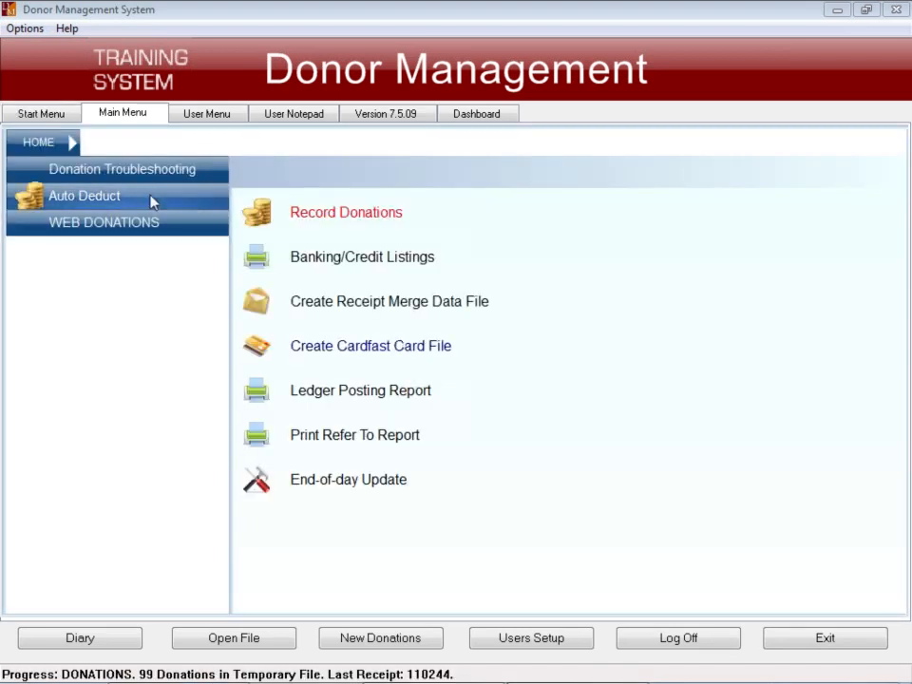
{"action": "left_click", "coordinate": [175, 200]}
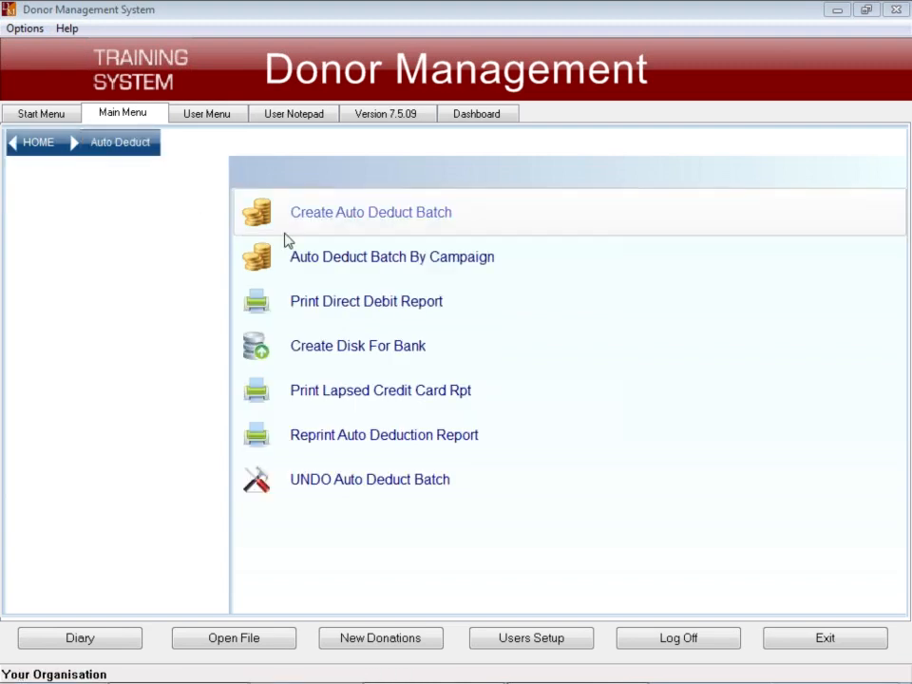
{"action": "left_click", "coordinate": [411, 399]}
{"action": "left_click", "coordinate": [428, 433]}
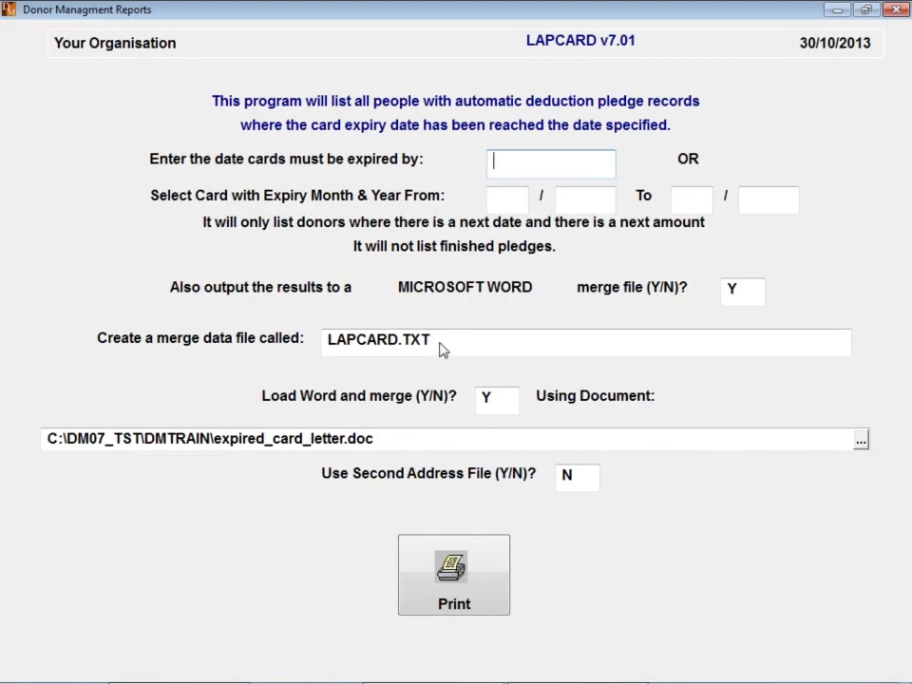
{"action": "key", "text": "Escape"}
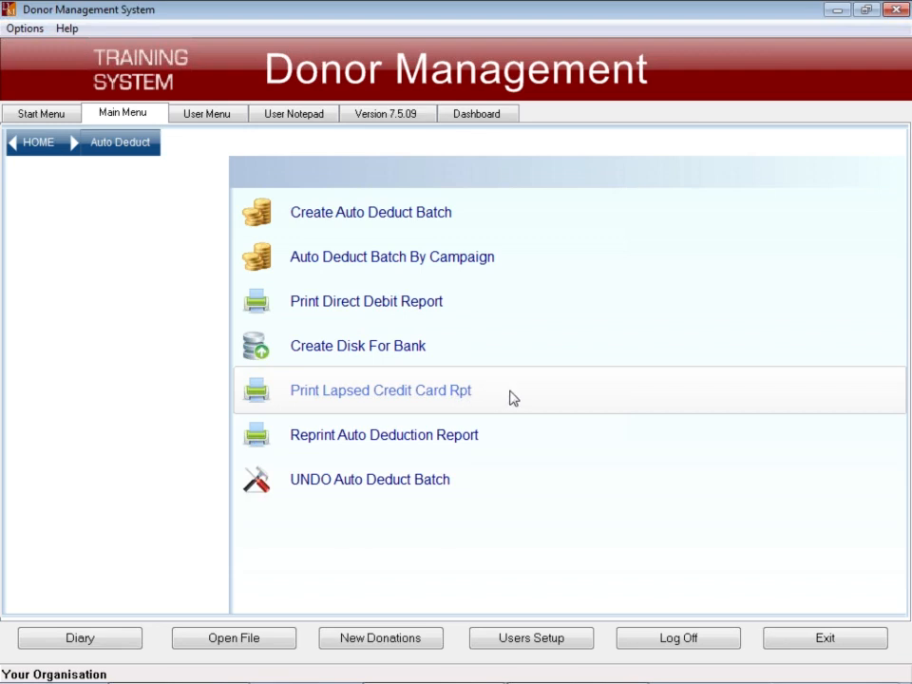
{"action": "left_click", "coordinate": [48, 113]}
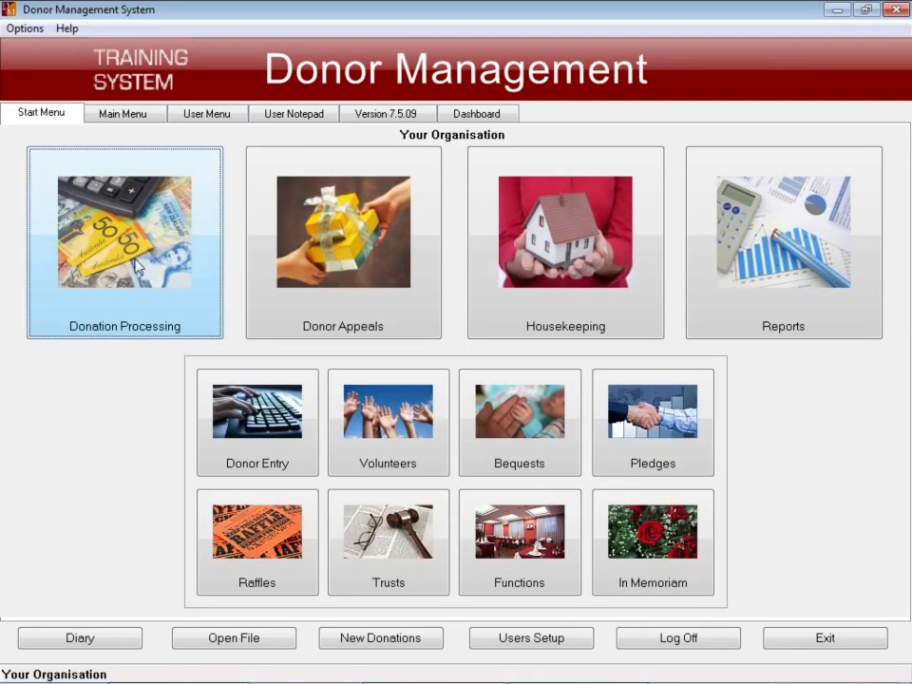